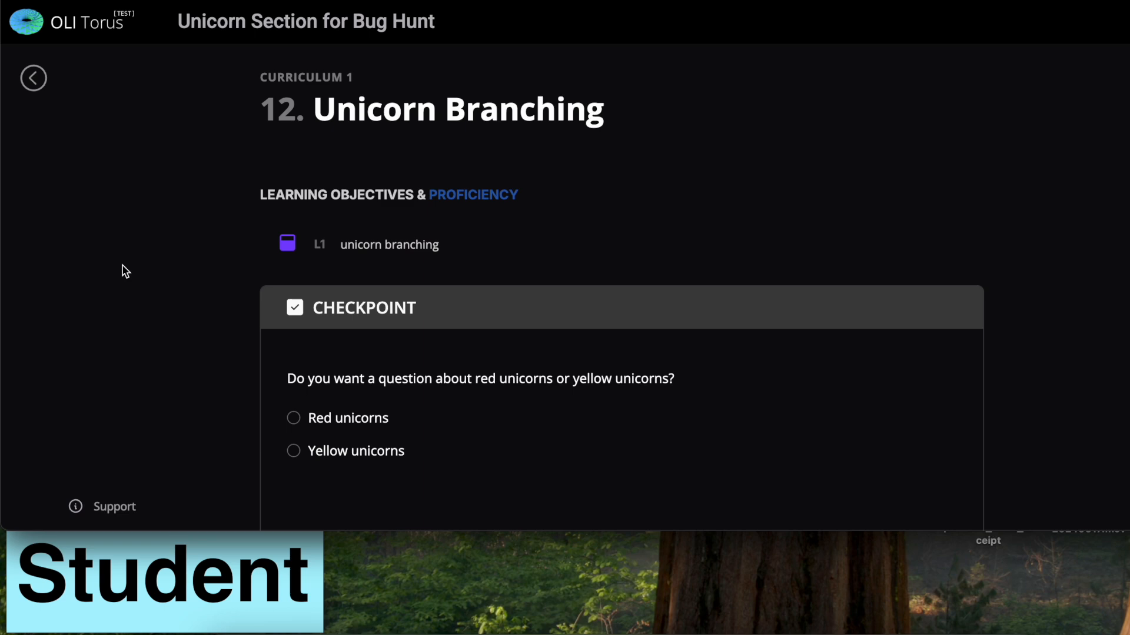
# - Answer the checkpoint question with Red unicorns and view the follow-up question it reveals
pyautogui.scroll(-1, 125, 271)
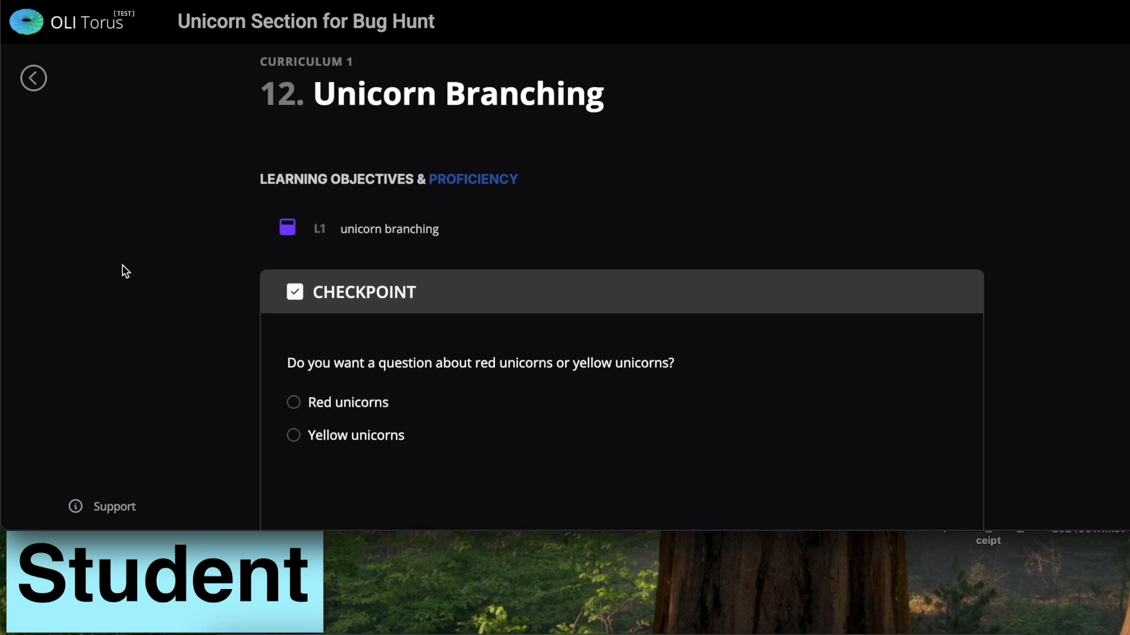
pyautogui.scroll(-3, 125, 271)
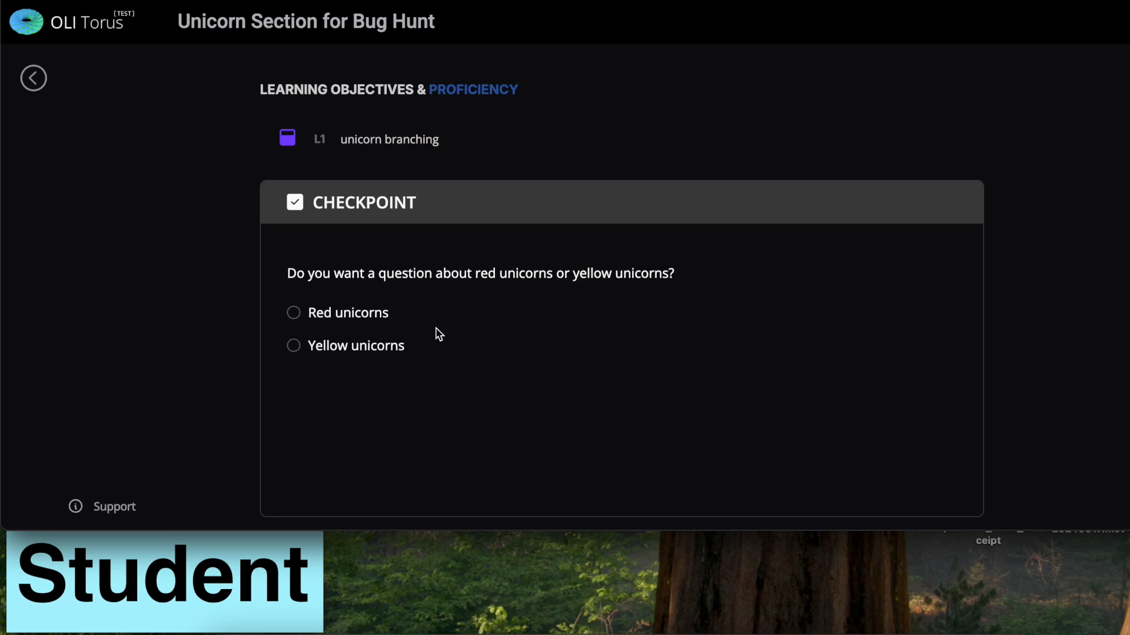
pyautogui.scroll(-1, 439, 335)
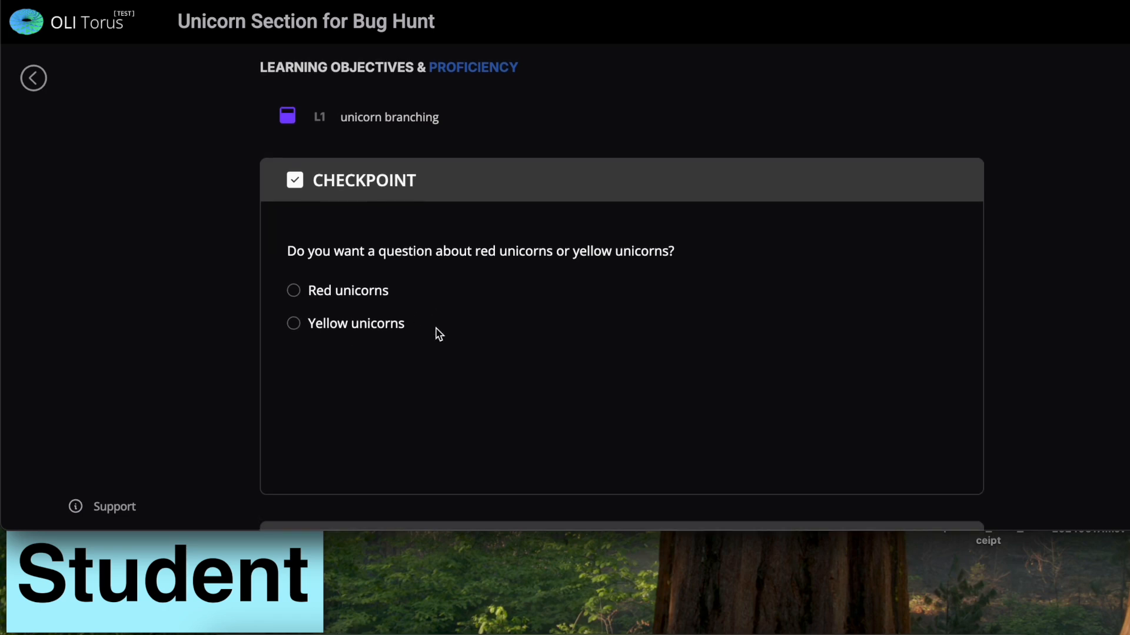
pyautogui.click(294, 293)
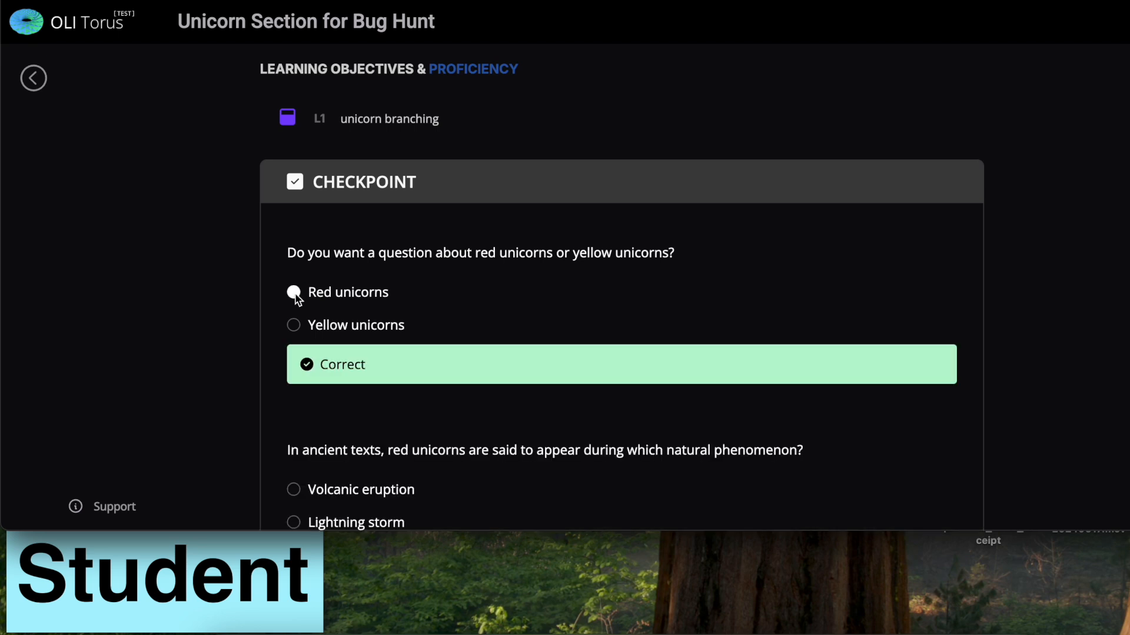
pyautogui.scroll(-3, 406, 400)
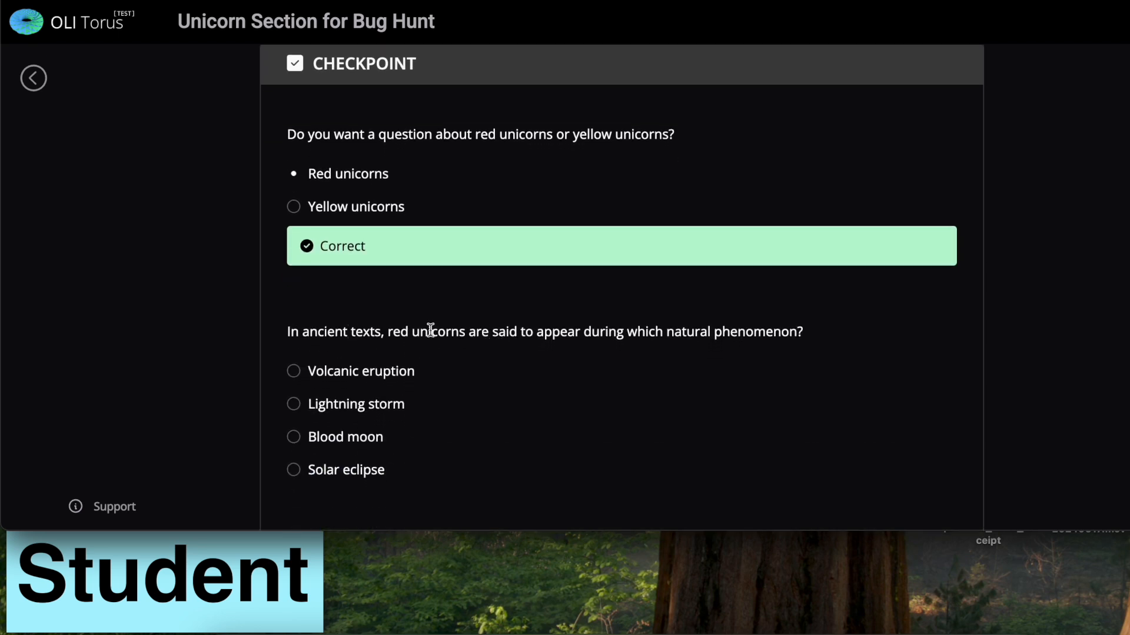
# - Reset the page's answers and answer the checkpoint question with Yellow unicorns
pyautogui.scroll(-9, 429, 330)
pyautogui.click(633, 404)
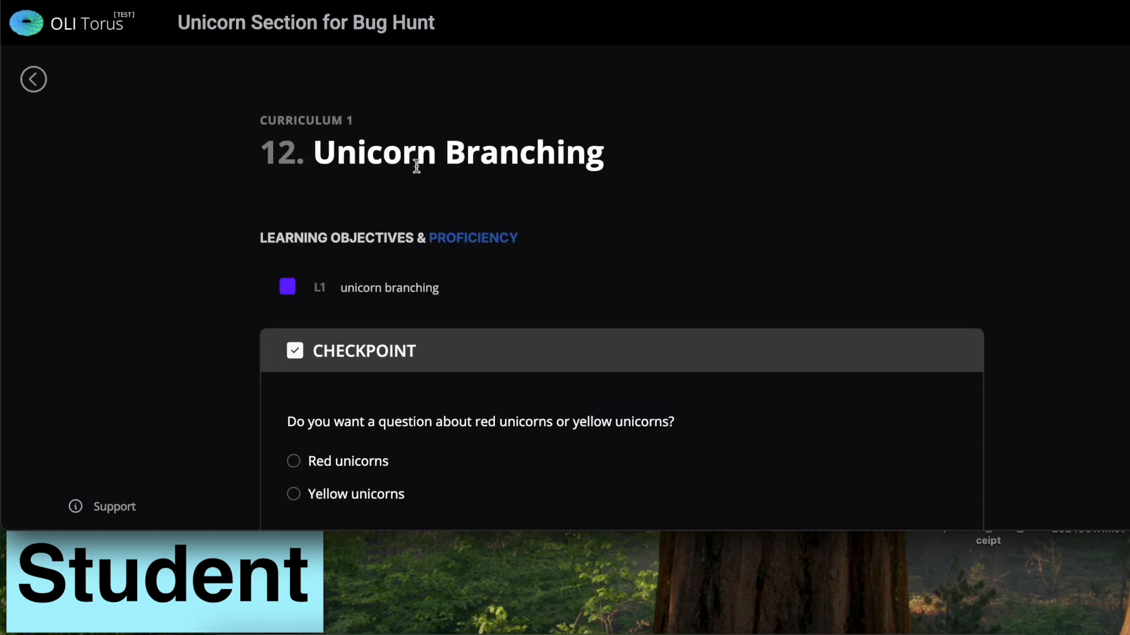
pyautogui.scroll(-2, 302, 474)
pyautogui.click(305, 378)
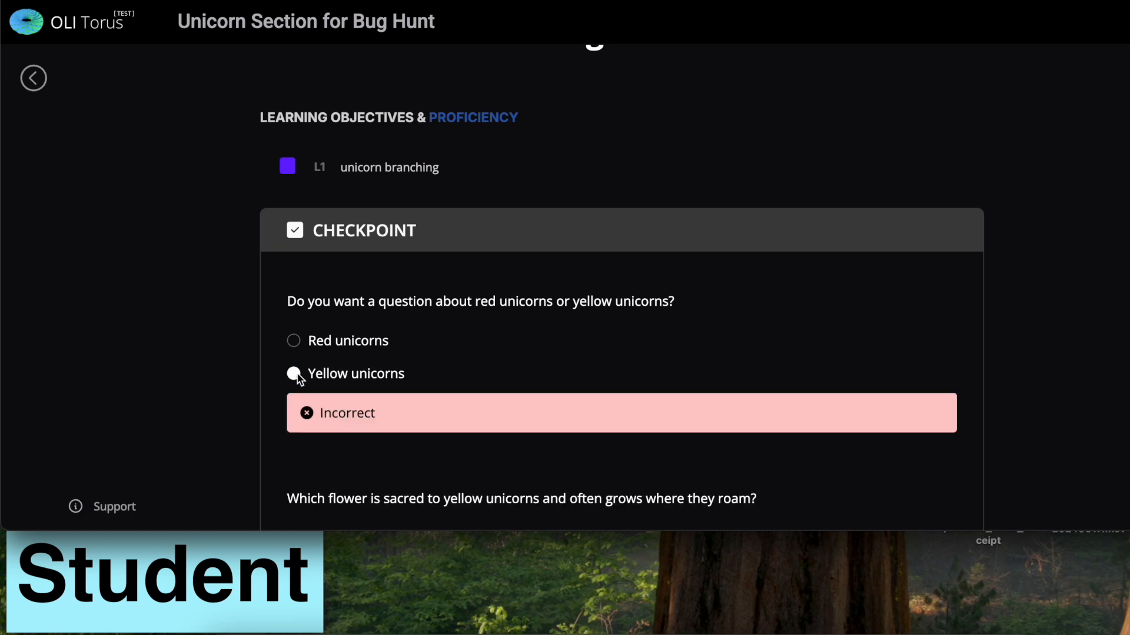
# - Examine the follow-up question about yellow unicorns and the walkthrough section beneath the checkpoint
pyautogui.scroll(-2, 315, 355)
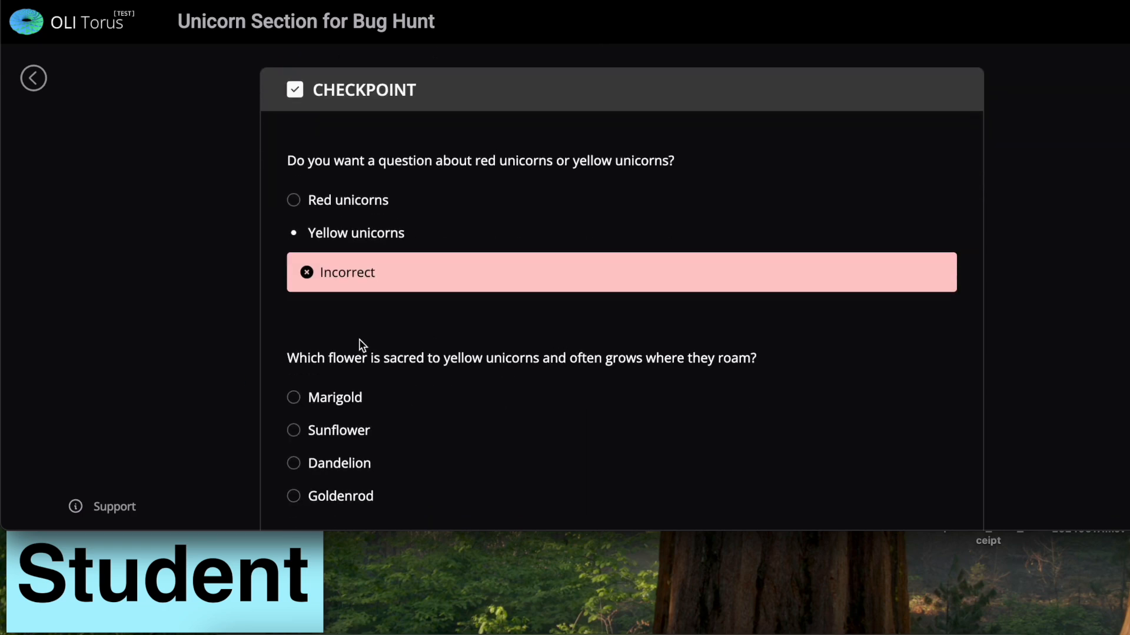
pyautogui.scroll(-2, 553, 371)
pyautogui.scroll(1, 555, 372)
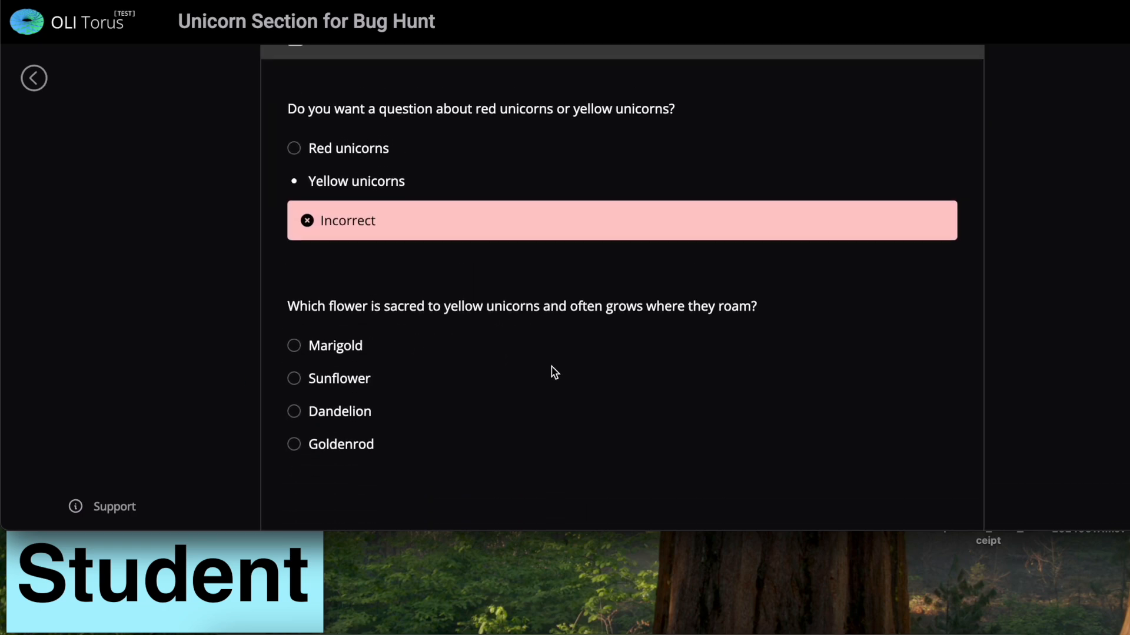
pyautogui.scroll(-1, 554, 372)
pyautogui.scroll(2, 554, 372)
pyautogui.scroll(1, 554, 372)
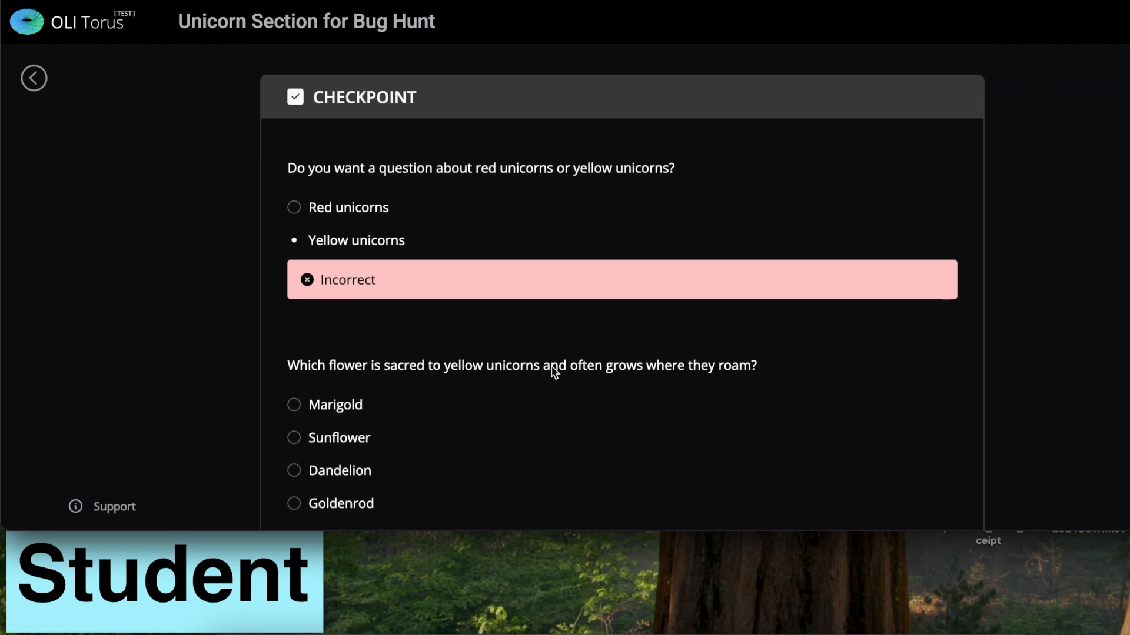
pyautogui.scroll(1, 551, 367)
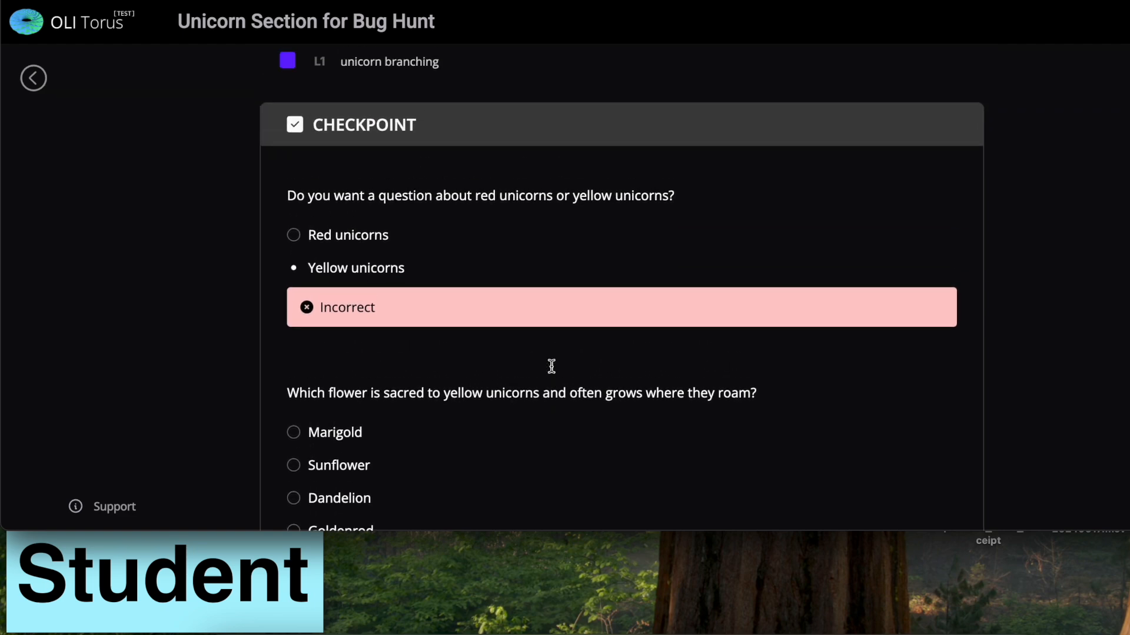
pyautogui.scroll(-2, 551, 367)
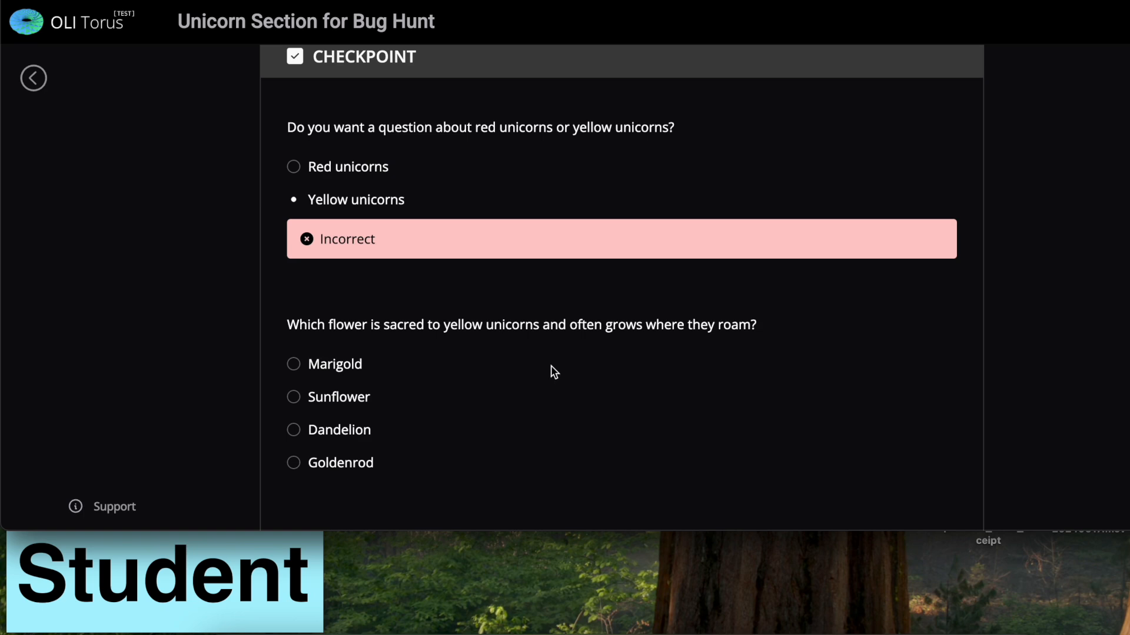
pyautogui.scroll(1, 552, 366)
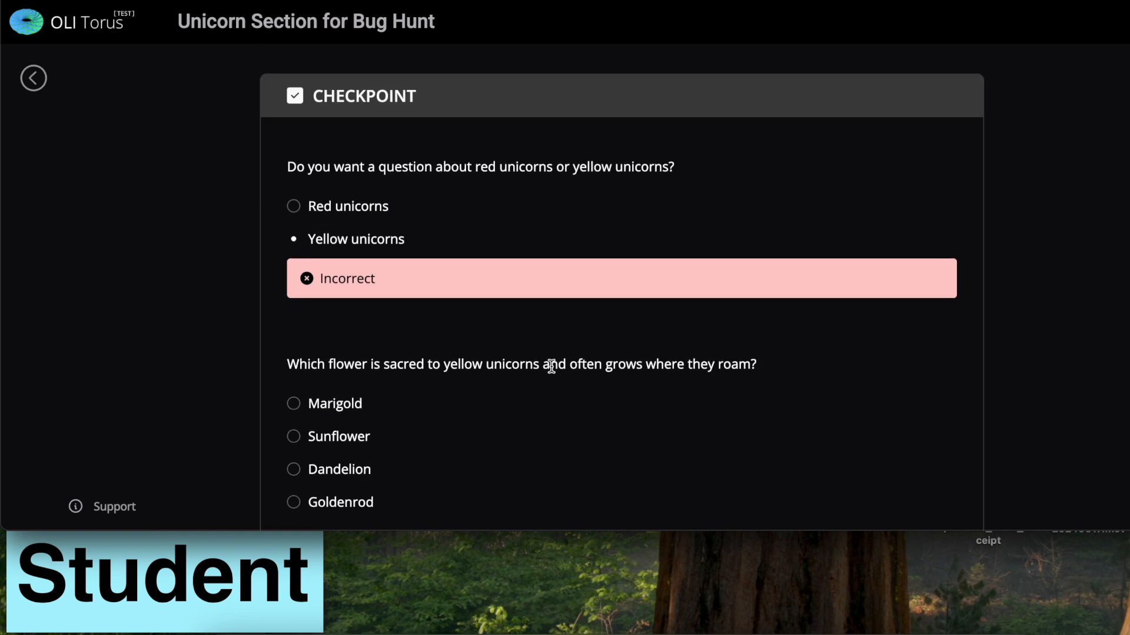
pyautogui.scroll(-8, 551, 367)
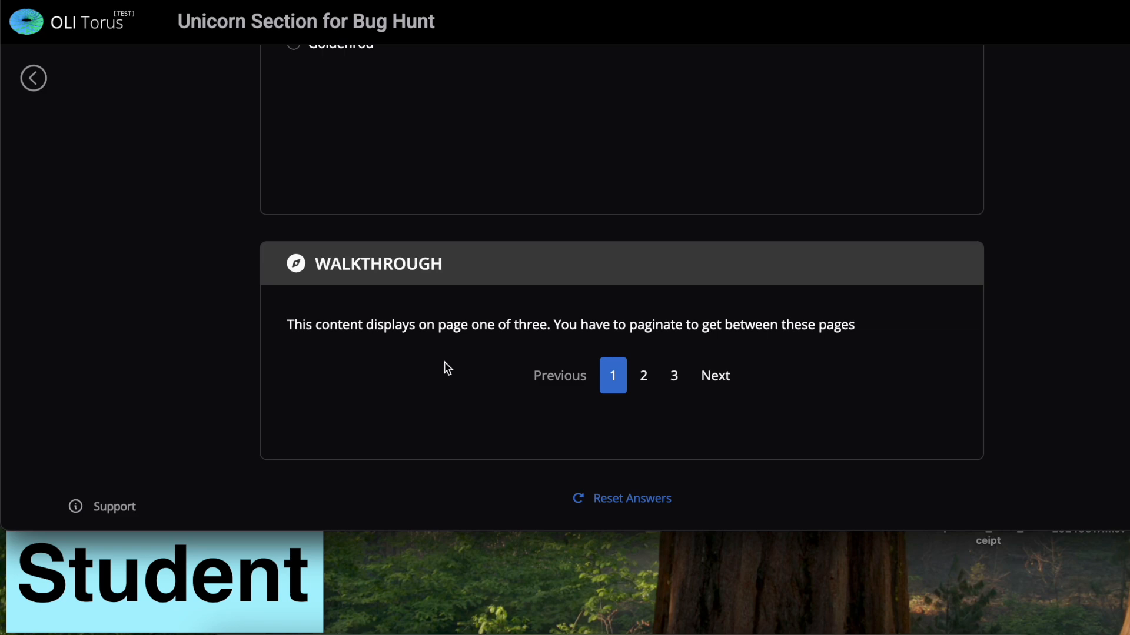
pyautogui.scroll(8, 448, 367)
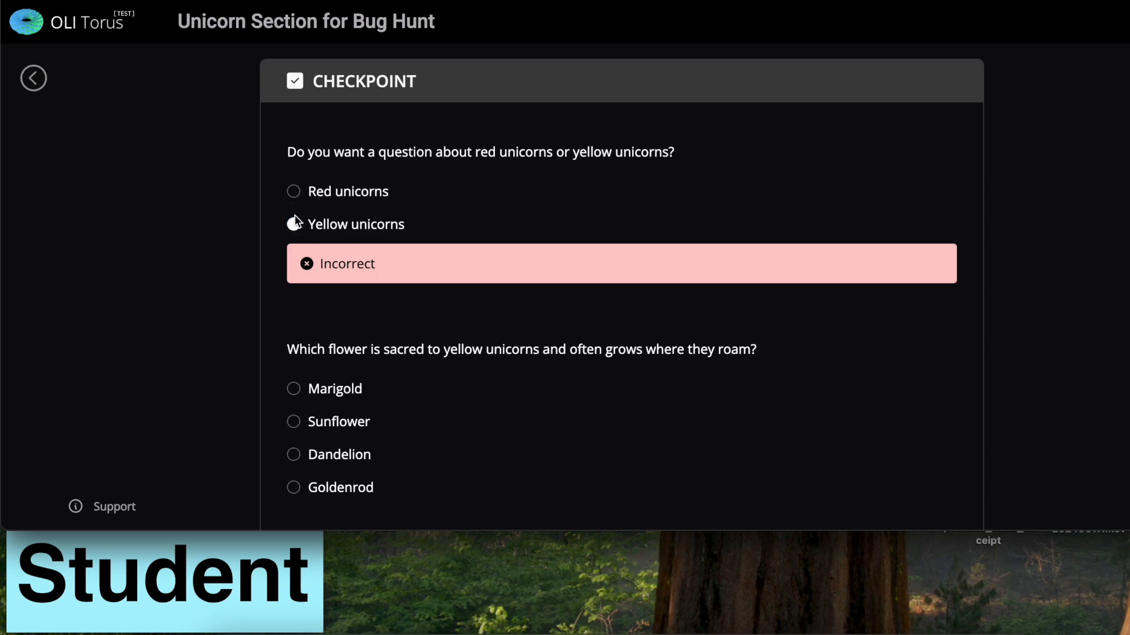
# - Page through the walkthrough from page 1 to page 3, back to page 1, and forward to page 3 again
pyautogui.scroll(-5, 532, 370)
pyautogui.scroll(-3, 533, 370)
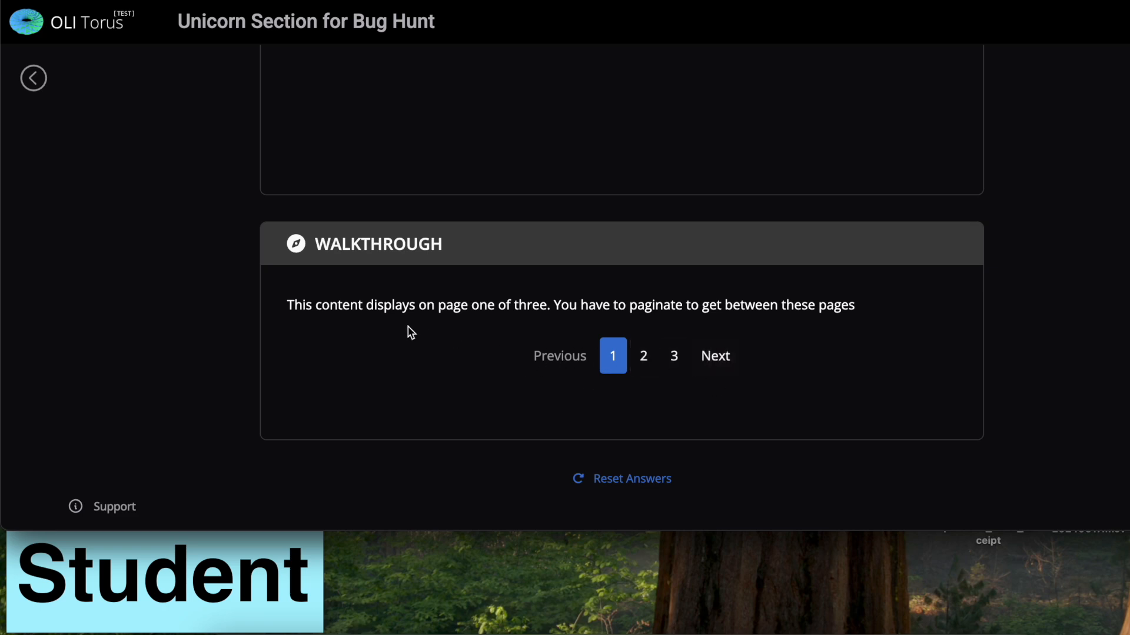
pyautogui.click(718, 369)
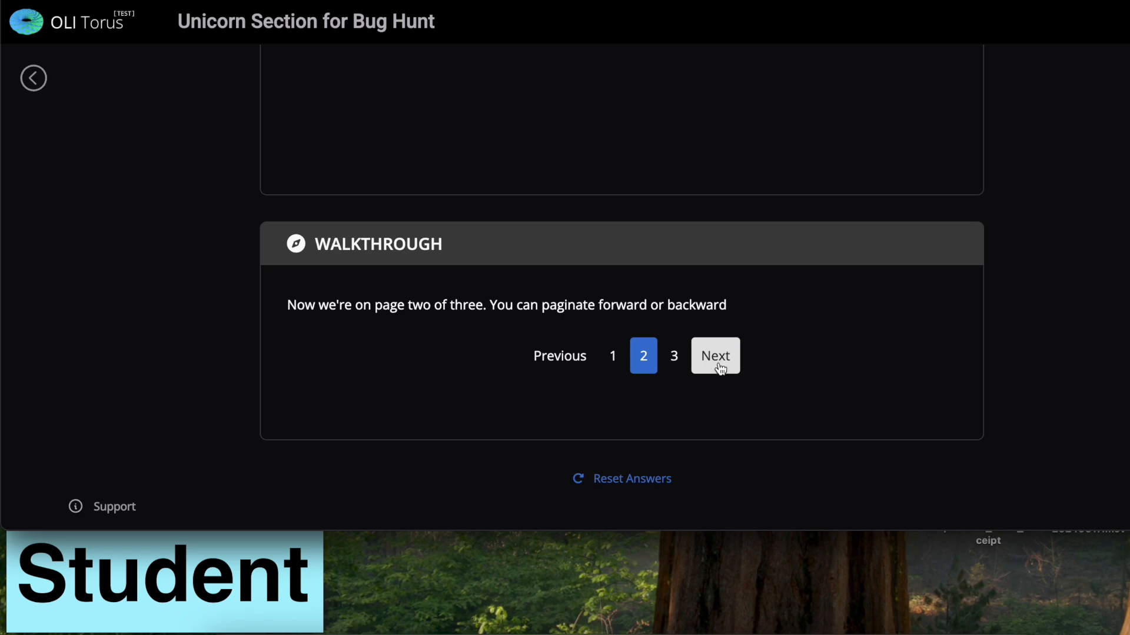
pyautogui.click(718, 365)
pyautogui.click(572, 358)
pyautogui.click(568, 360)
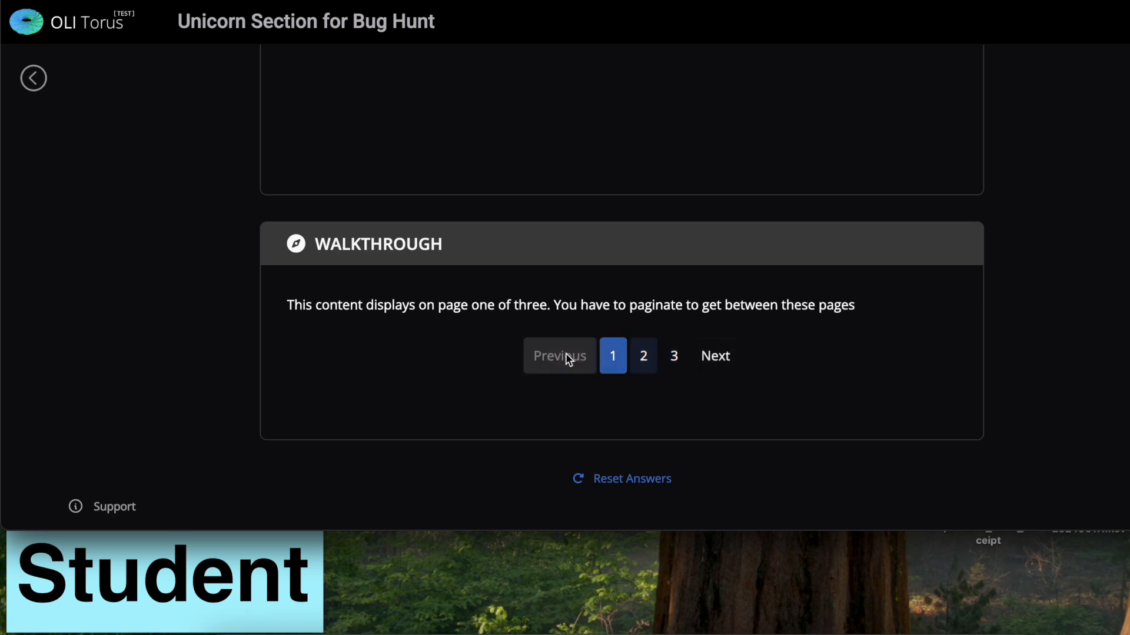
pyautogui.click(718, 370)
pyautogui.click(716, 358)
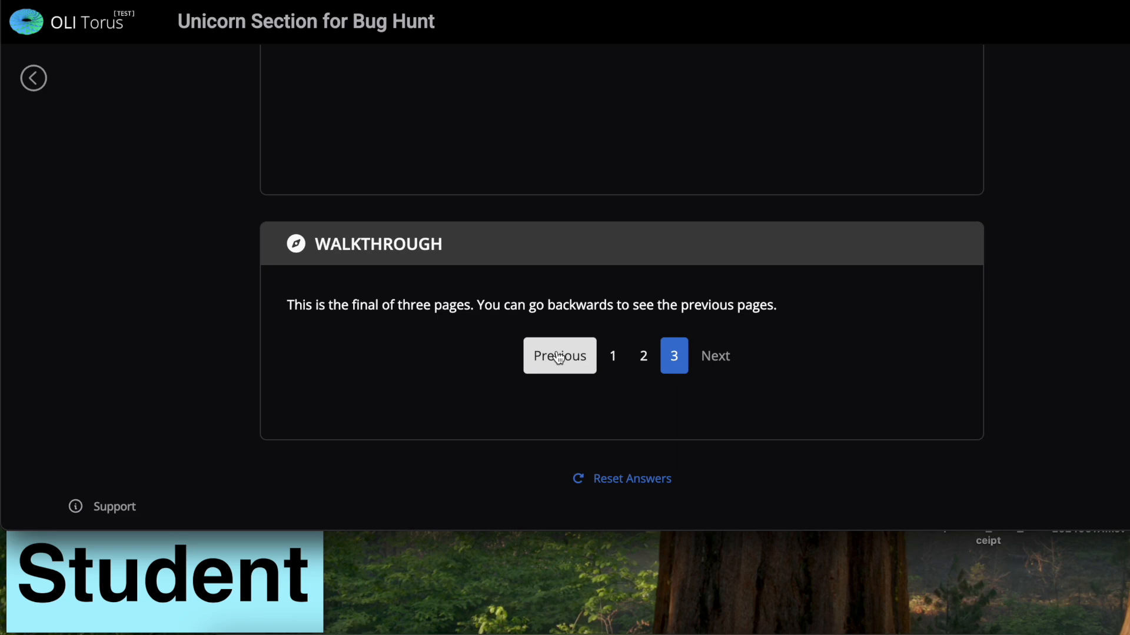
# - Compare the checkpoint's revealed question with the paginated walkthrough and go back one walkthrough page
pyautogui.scroll(15, 559, 357)
pyautogui.scroll(-2, 559, 357)
pyautogui.scroll(4, 559, 357)
pyautogui.scroll(-4, 559, 358)
pyautogui.scroll(-3, 557, 352)
pyautogui.scroll(4, 556, 351)
pyautogui.scroll(-3, 557, 353)
pyautogui.scroll(2, 559, 357)
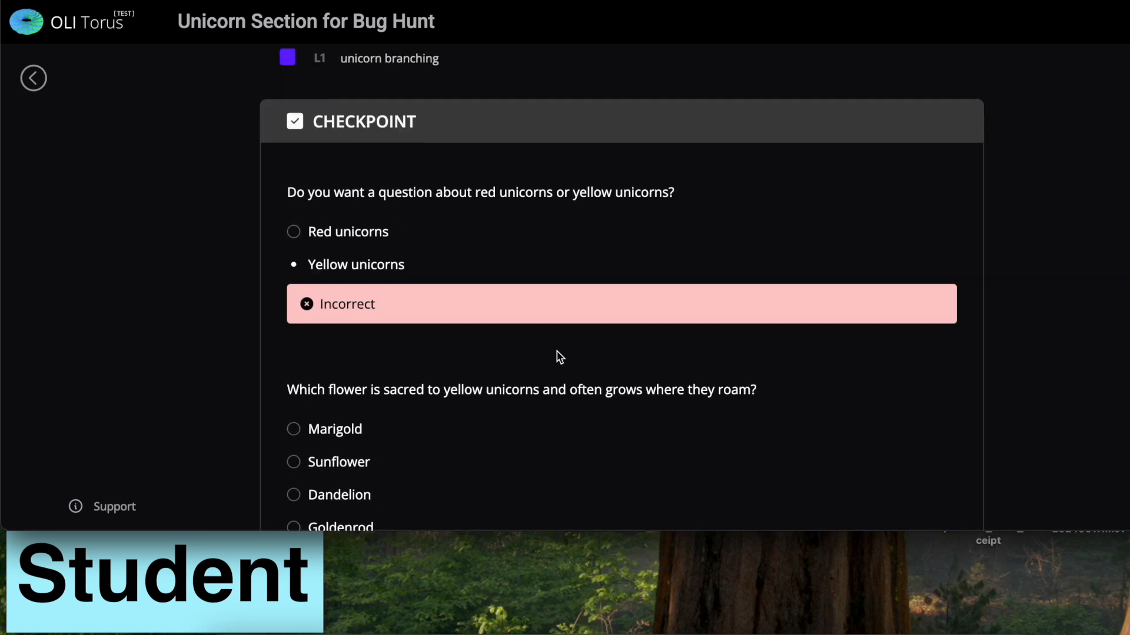
pyautogui.scroll(-3, 559, 358)
pyautogui.scroll(2, 559, 357)
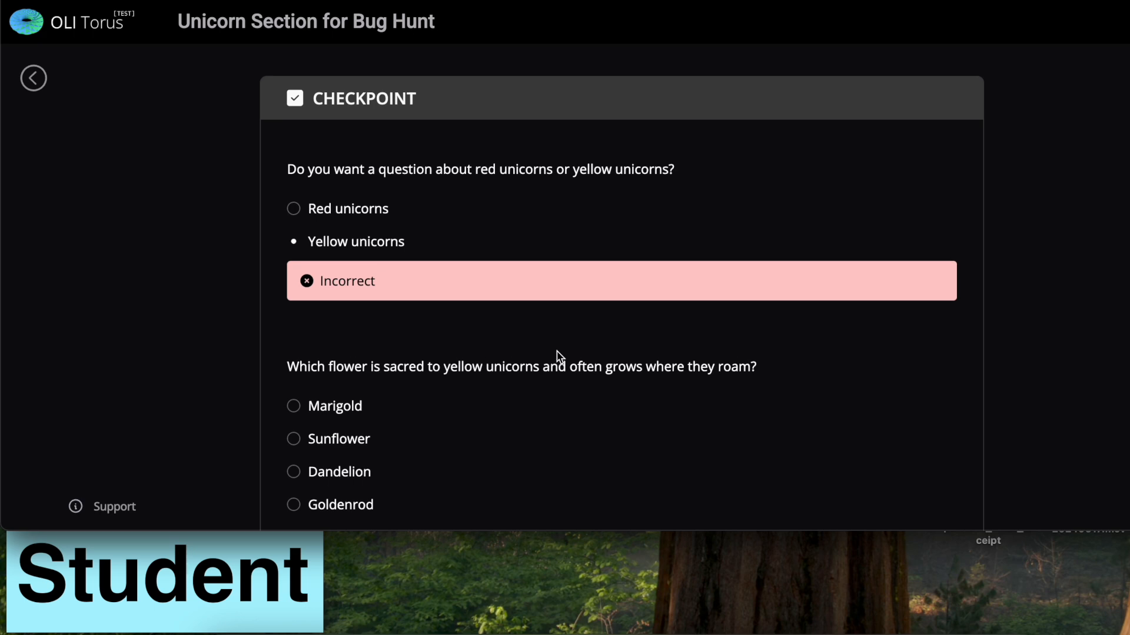
pyautogui.scroll(-8, 558, 355)
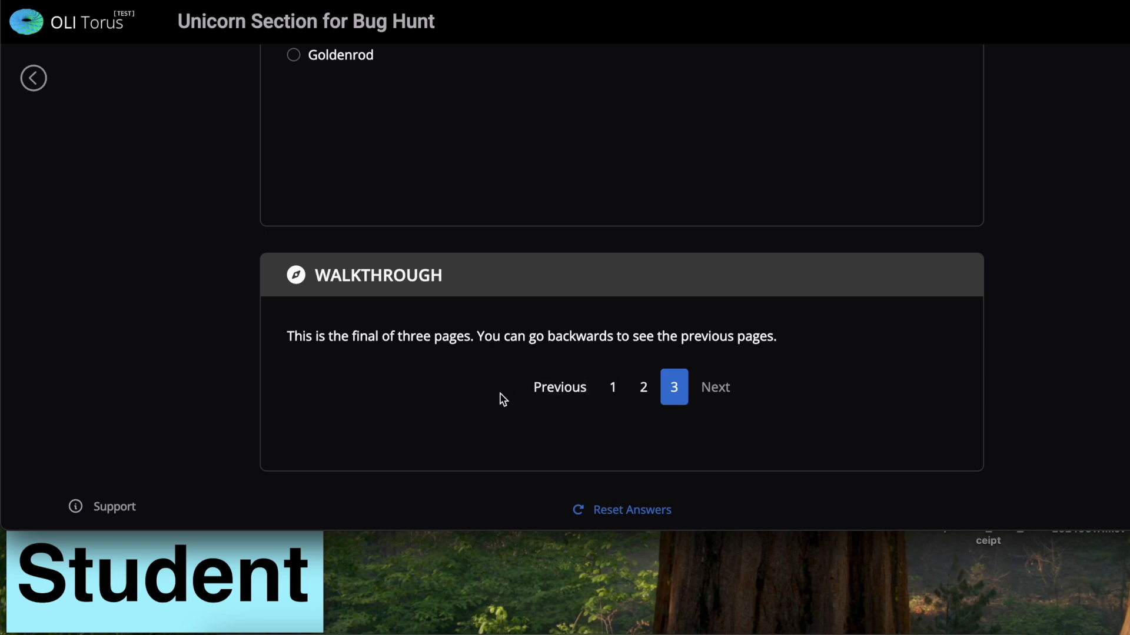
pyautogui.click(564, 390)
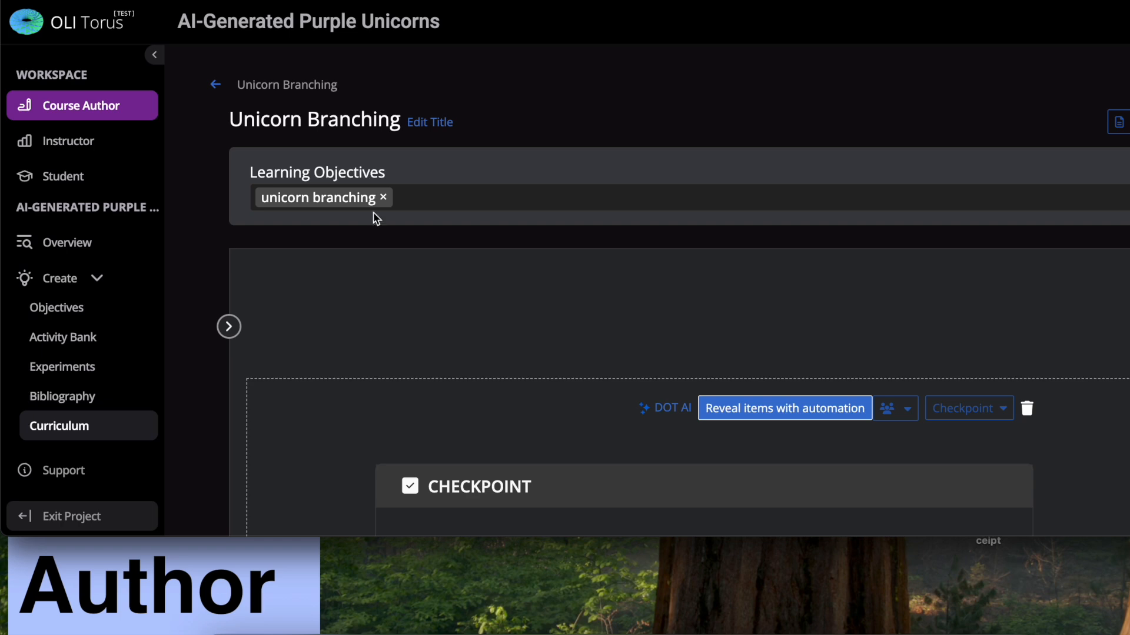
# - Insert a content group at the end of the Unicorn Branching page in the course author view
pyautogui.scroll(-3, 538, 356)
pyautogui.scroll(-15, 537, 356)
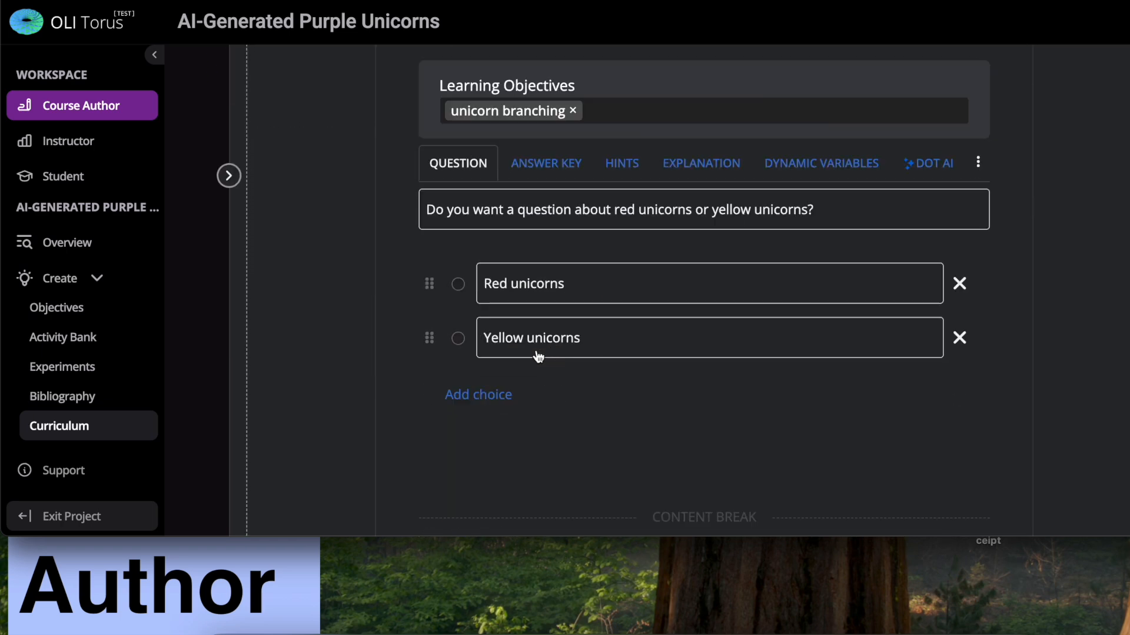
pyautogui.scroll(-15, 536, 350)
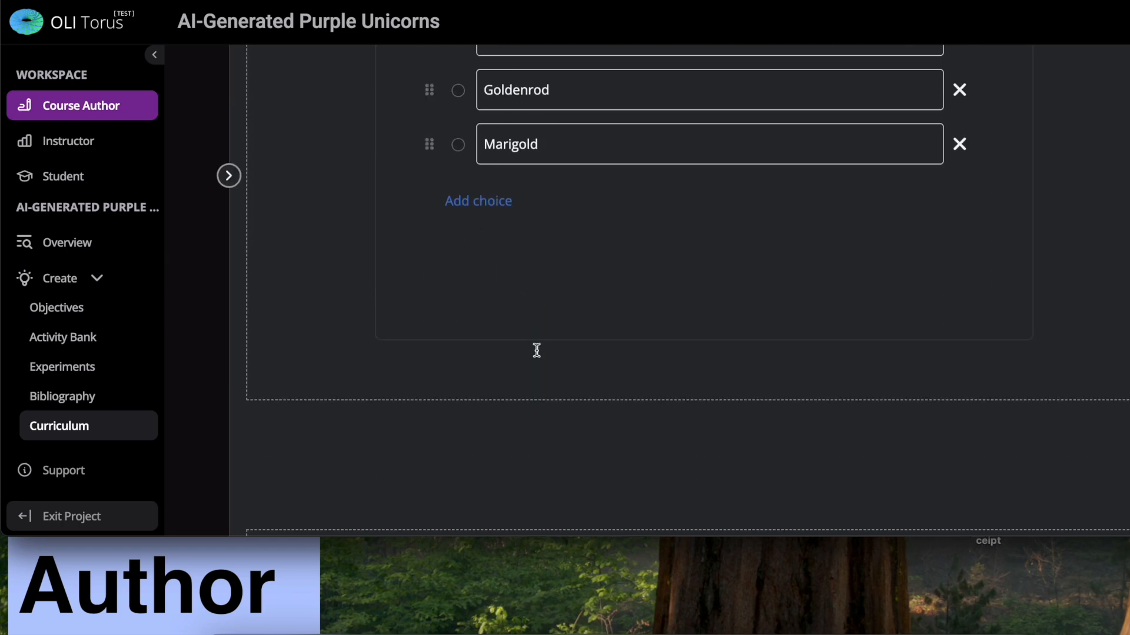
pyautogui.scroll(-10, 536, 352)
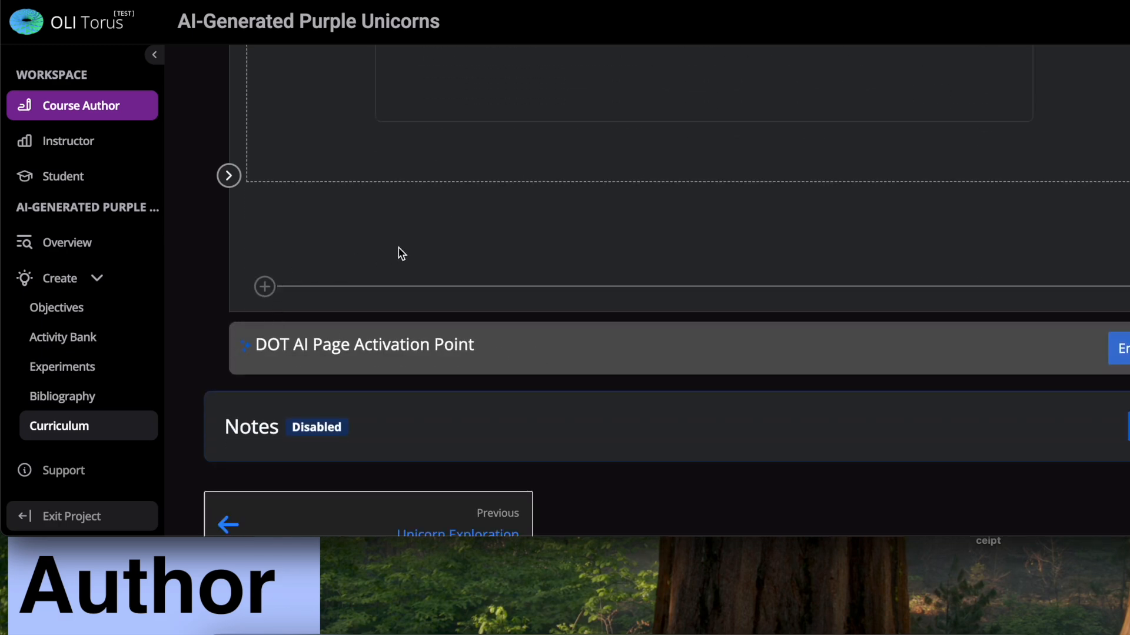
pyautogui.click(264, 287)
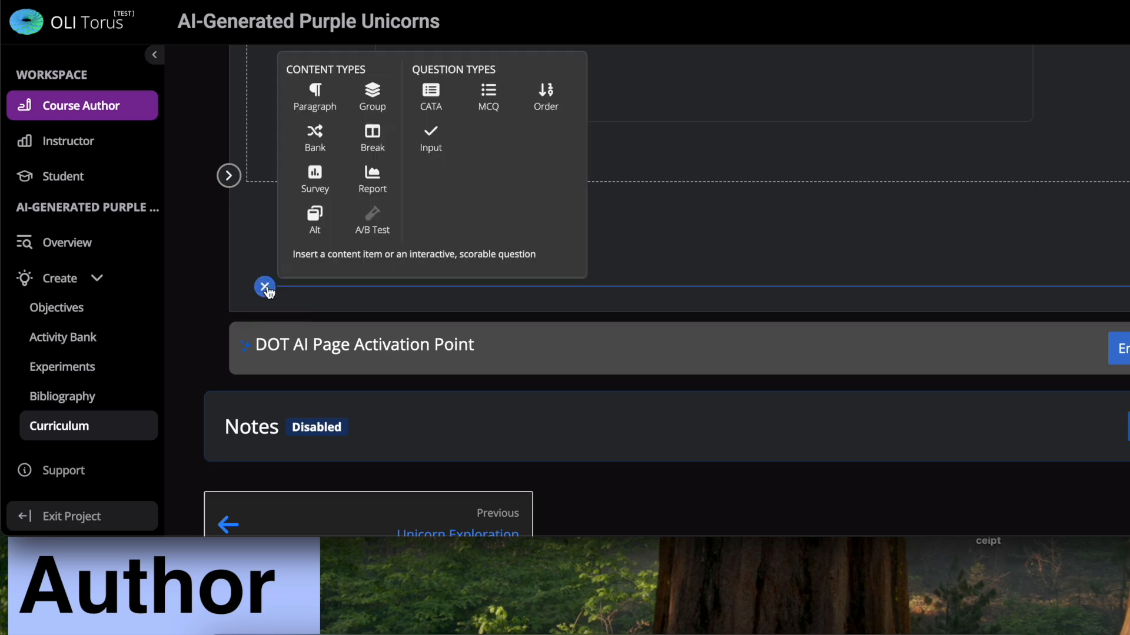
pyautogui.click(374, 98)
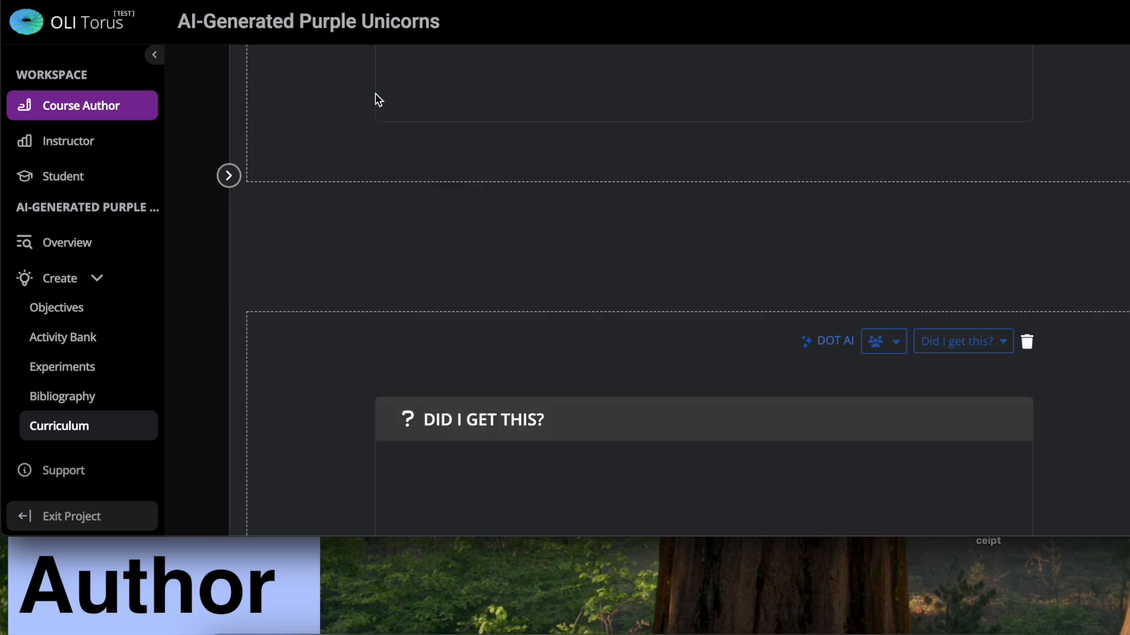
# - Set the new group's purpose to Walkthrough
pyautogui.scroll(-4, 374, 306)
pyautogui.scroll(1, 374, 306)
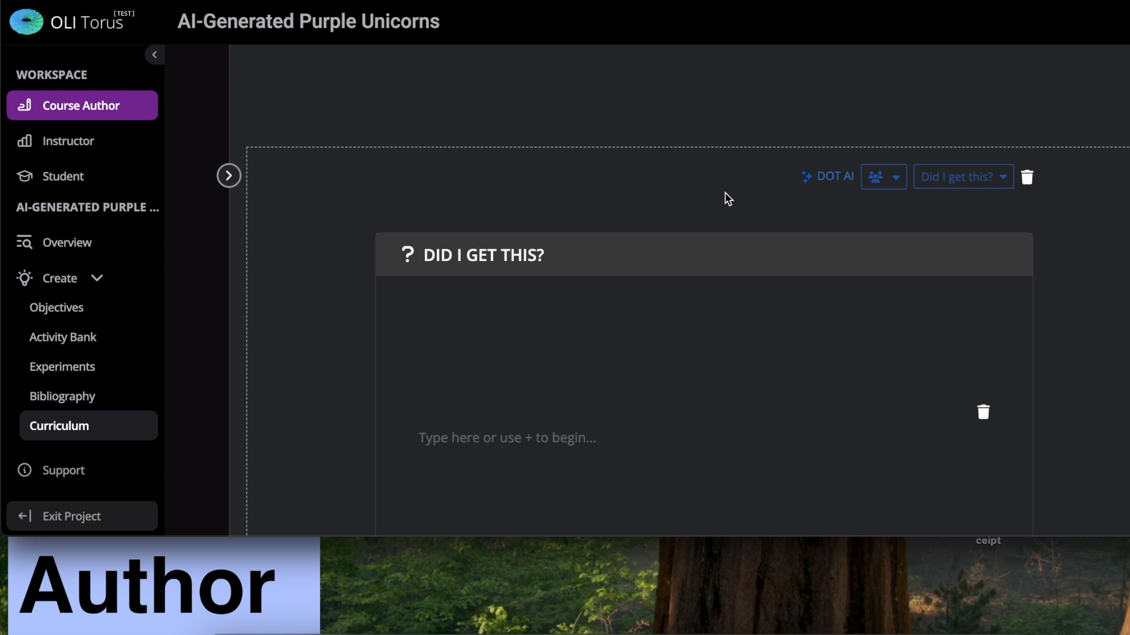
pyautogui.click(990, 186)
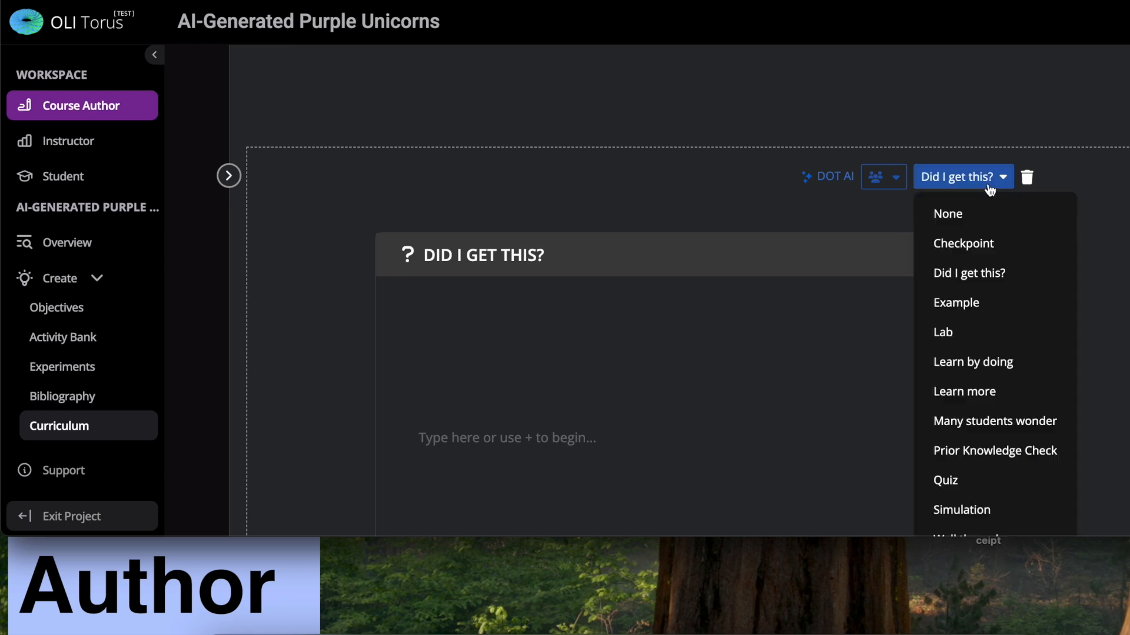
pyautogui.scroll(-2, 1001, 398)
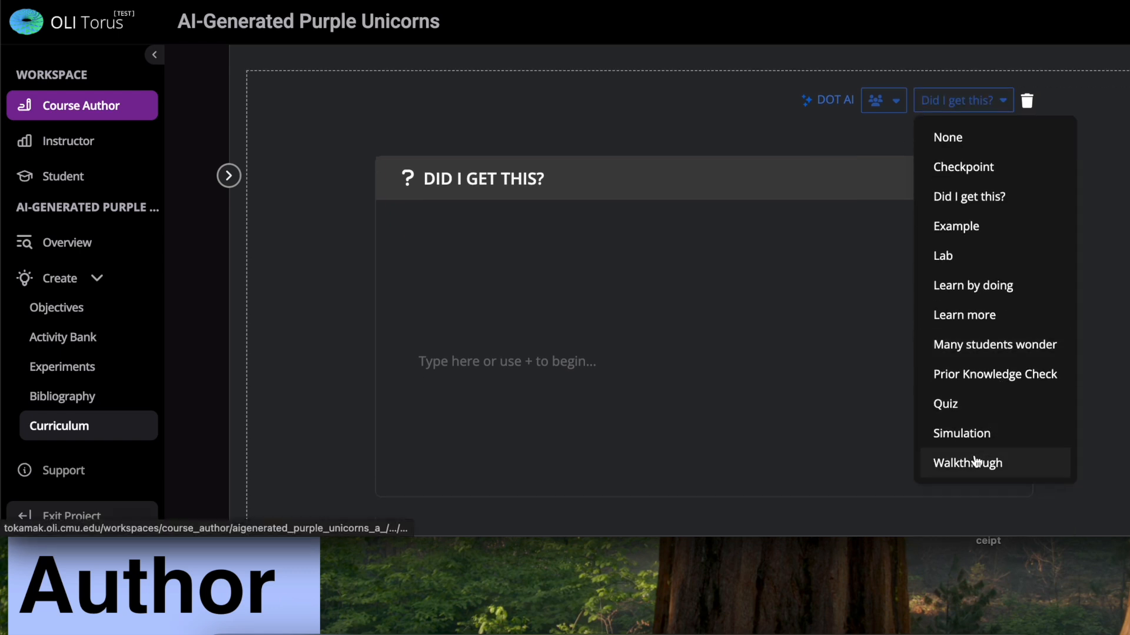
pyautogui.click(974, 461)
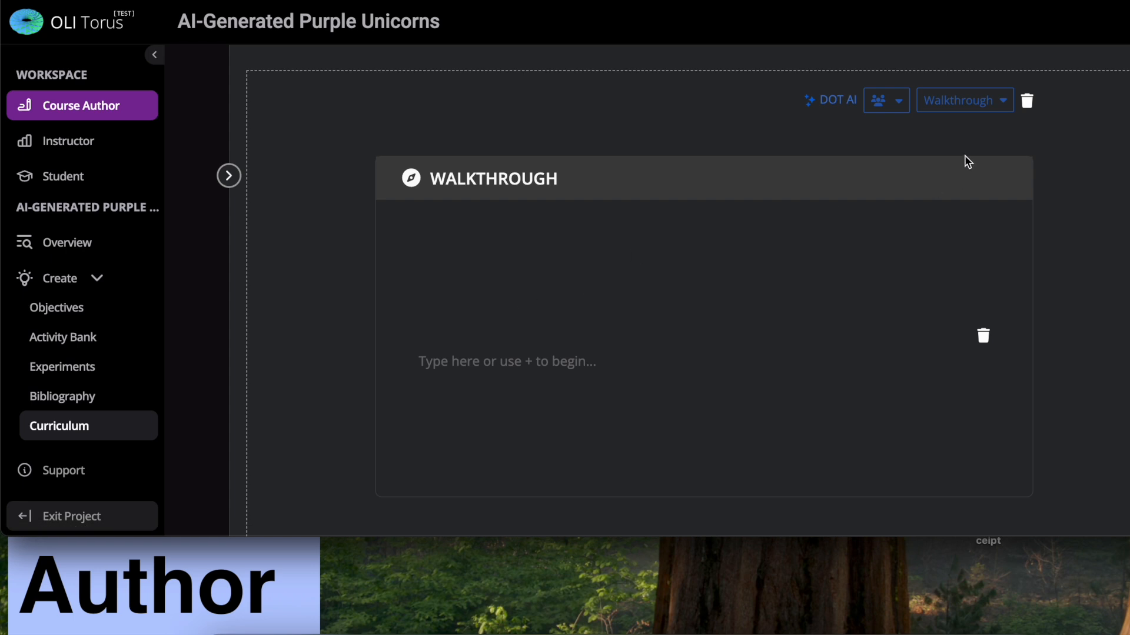
# - Try the None purpose on the new group and set it back to Walkthrough
pyautogui.click(989, 106)
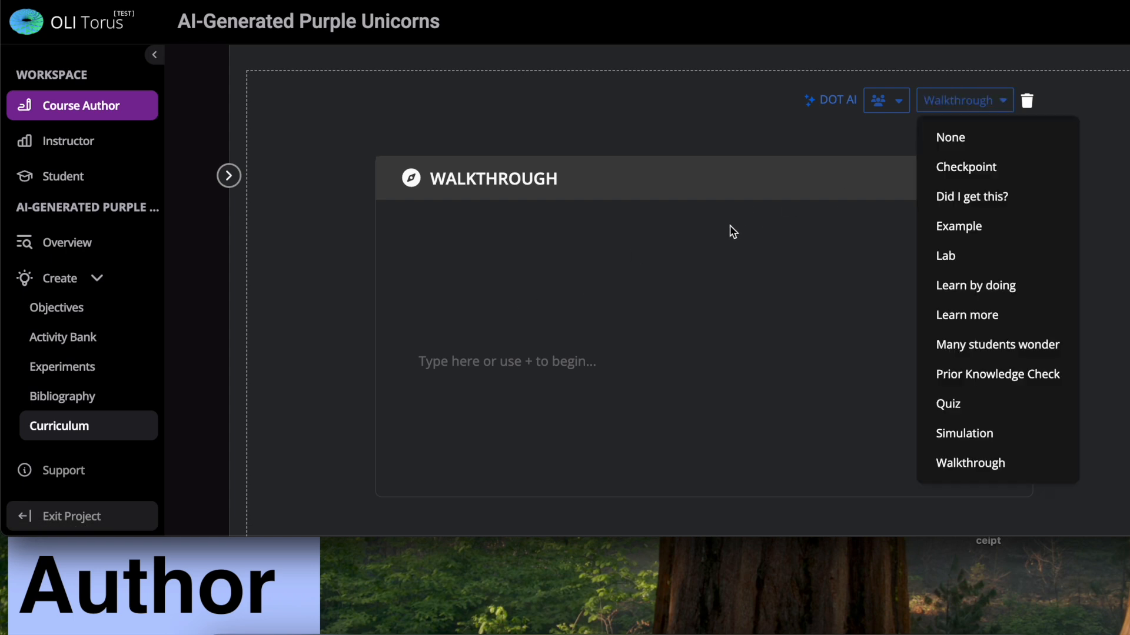
pyautogui.click(954, 138)
pyautogui.click(977, 105)
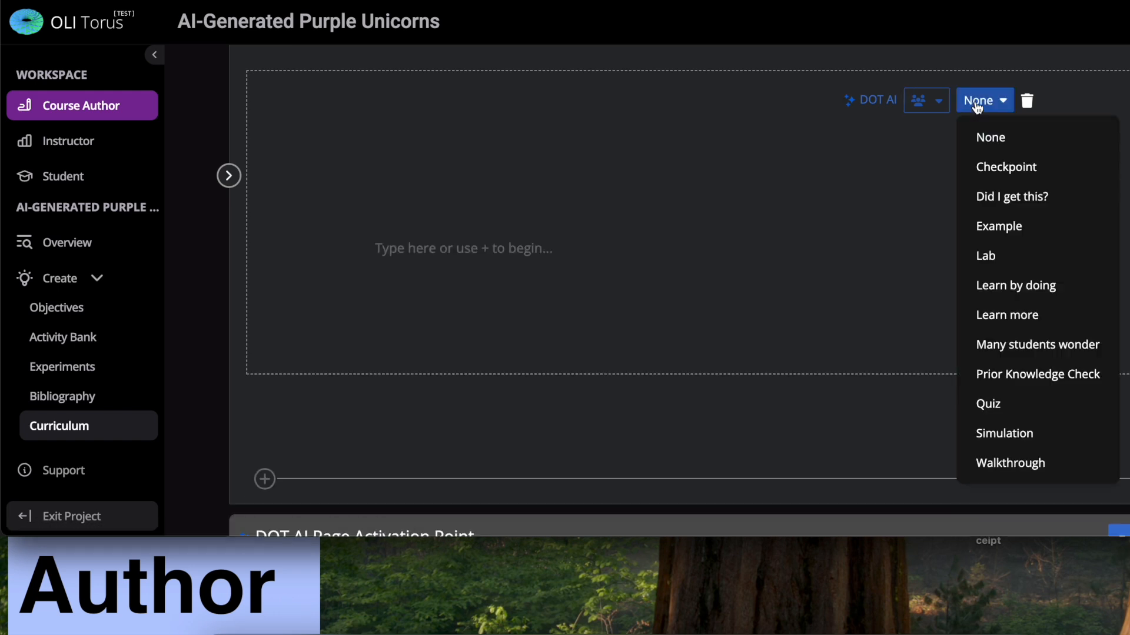
pyautogui.click(1004, 465)
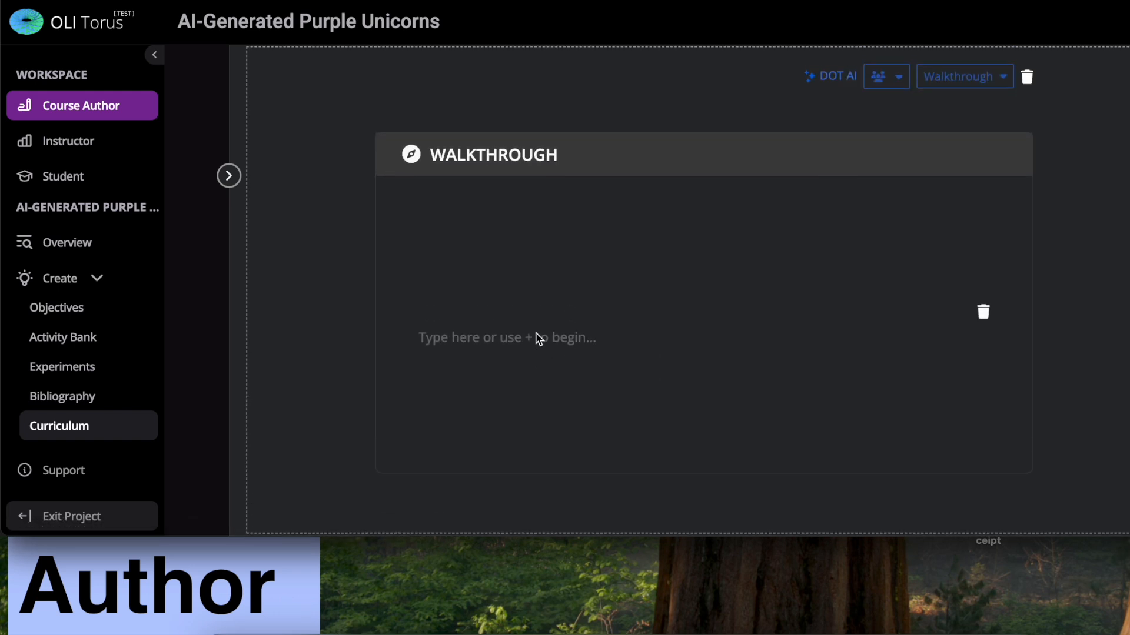
# - Enter "Section 1" in the walkthrough's empty paragraph and insert a content break below it
pyautogui.moveTo(528, 293)
pyautogui.click(422, 340)
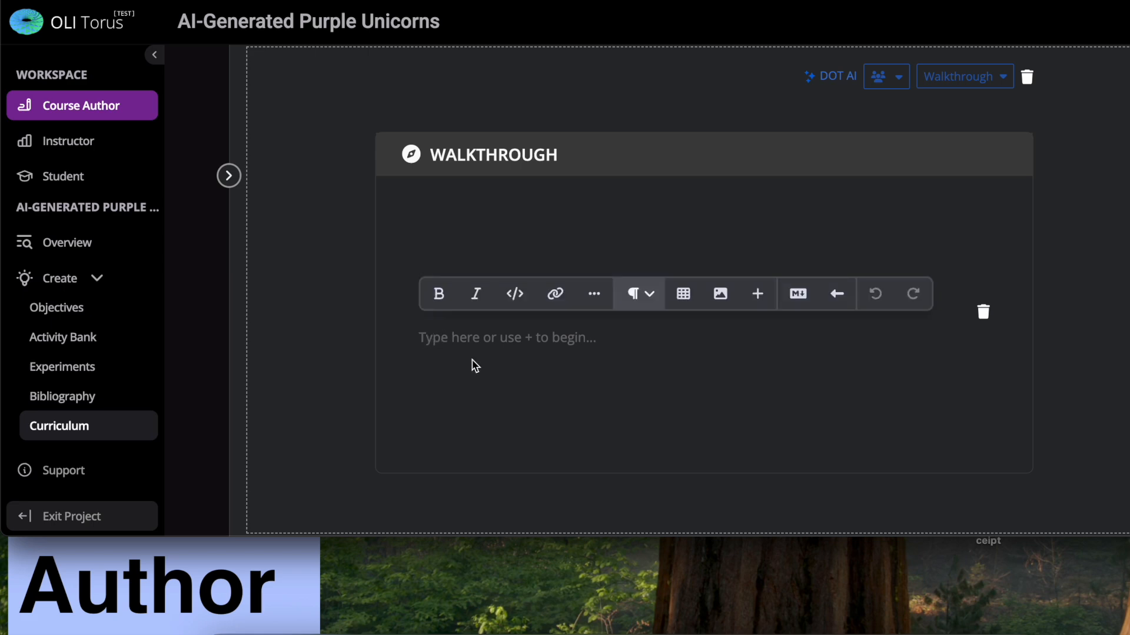
pyautogui.write('Section 1')
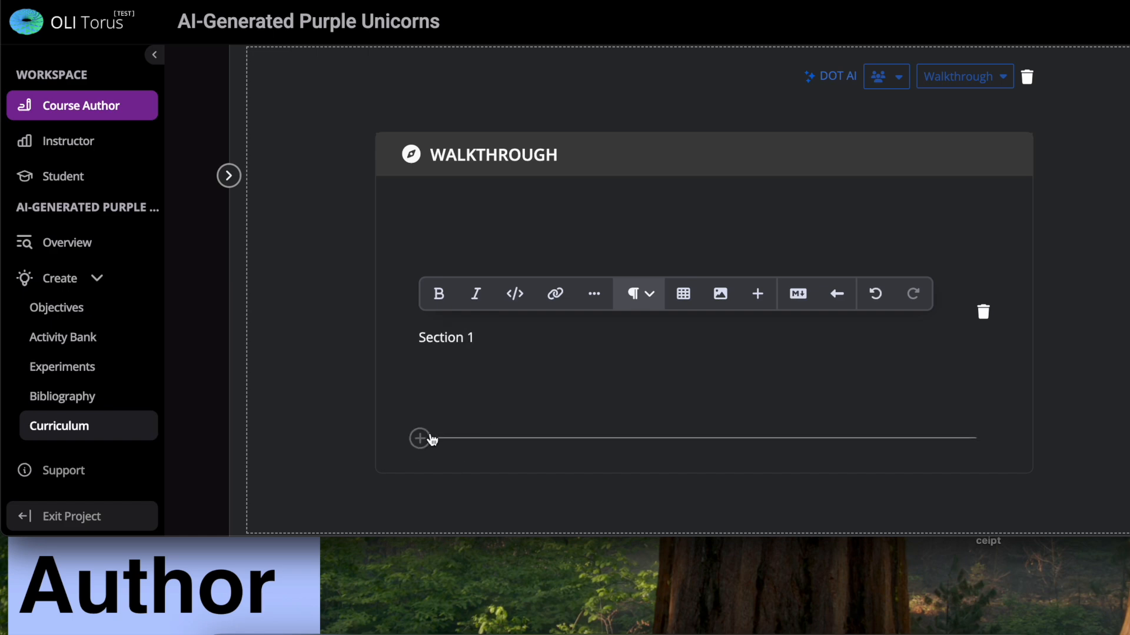
pyautogui.click(420, 438)
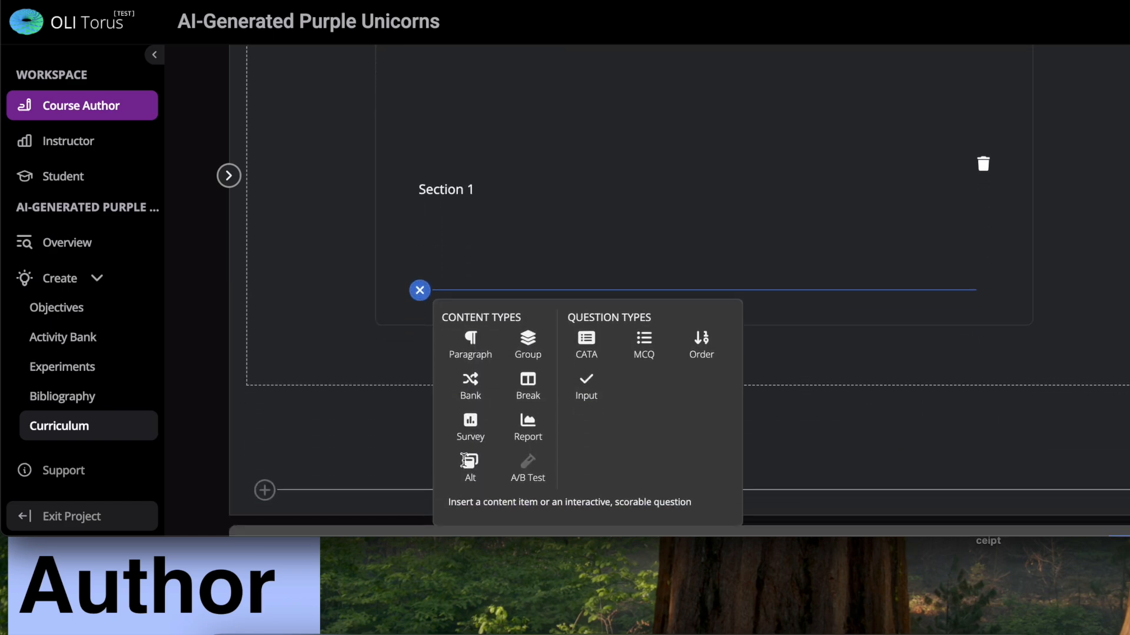
pyautogui.click(535, 395)
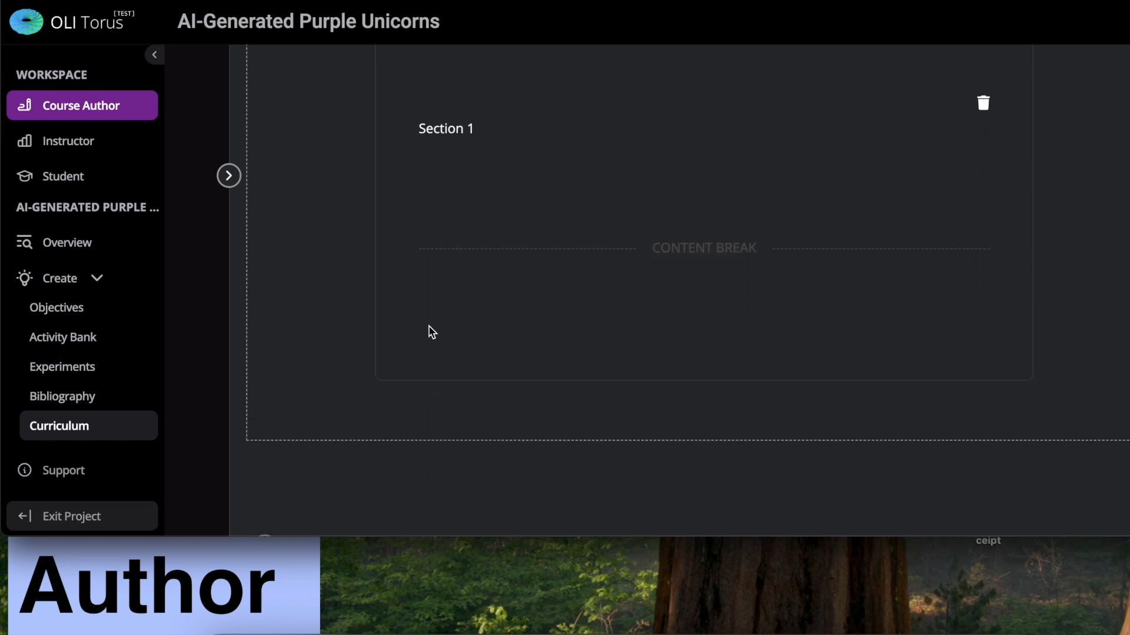
# - Add a paragraph reading "Section 2" after the content break, followed by another content break
pyautogui.click(424, 351)
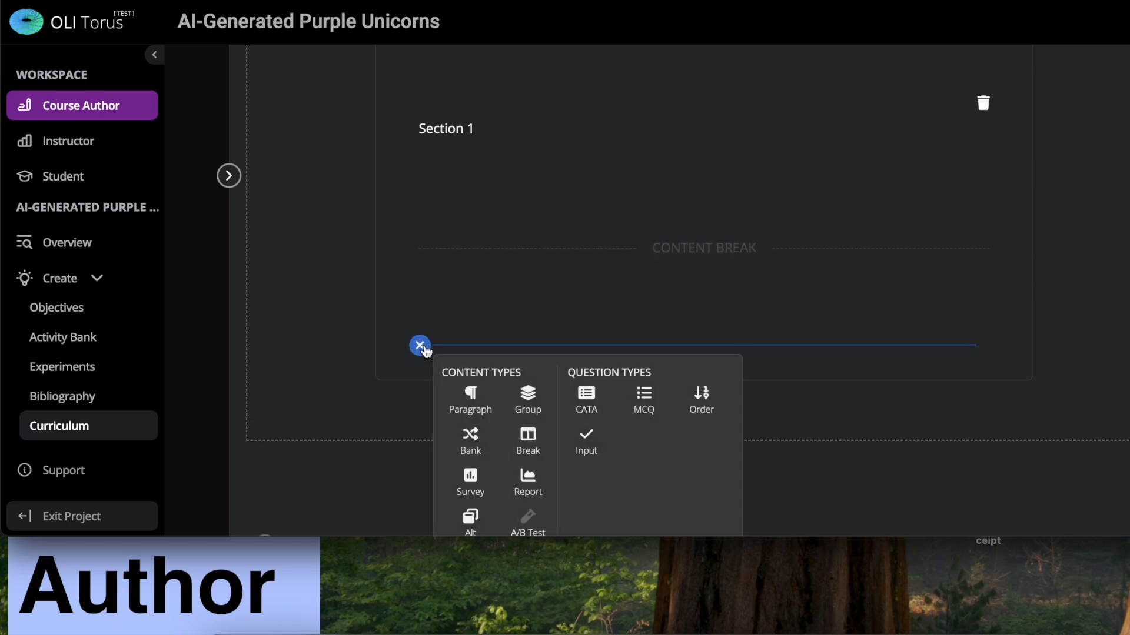
pyautogui.click(471, 397)
pyautogui.click(458, 393)
pyautogui.write('Section 2')
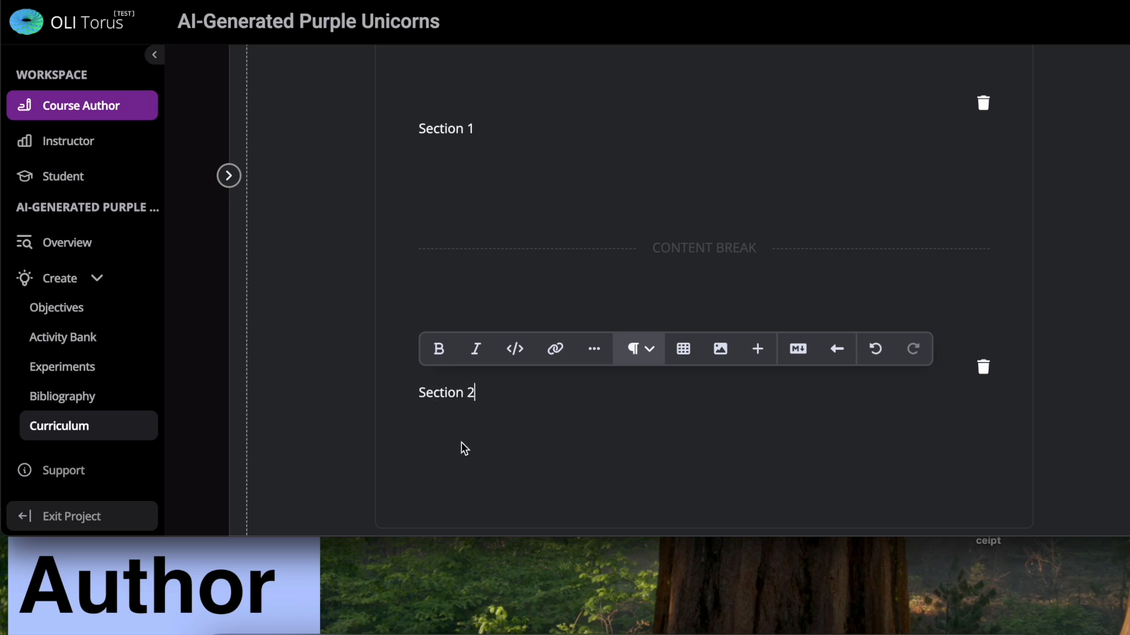
pyautogui.scroll(-2, 465, 449)
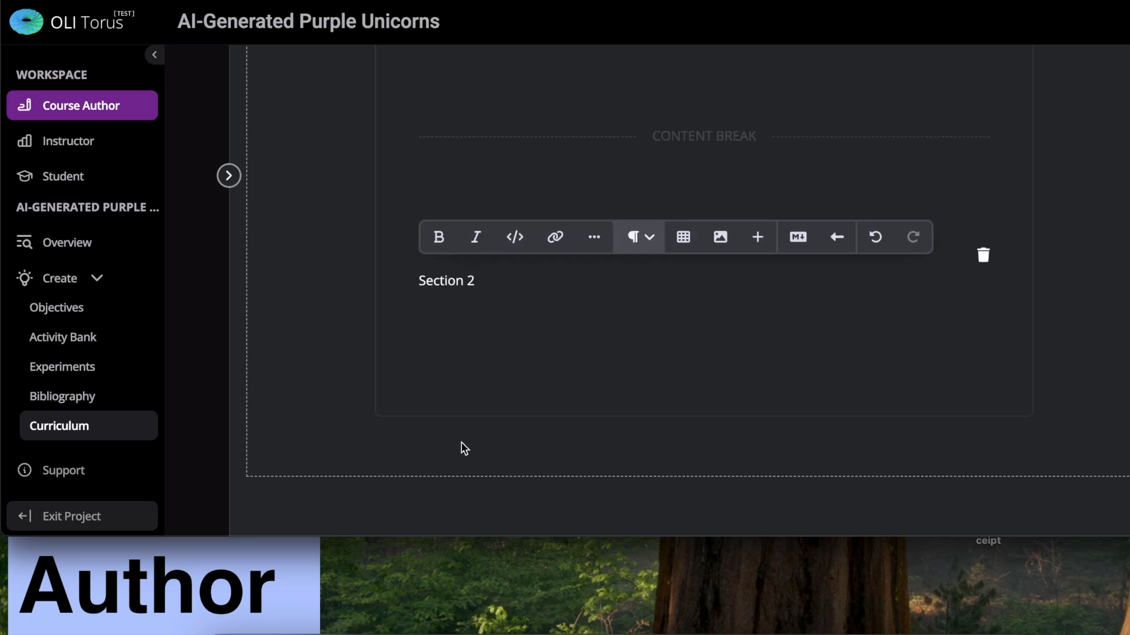
pyautogui.click(326, 392)
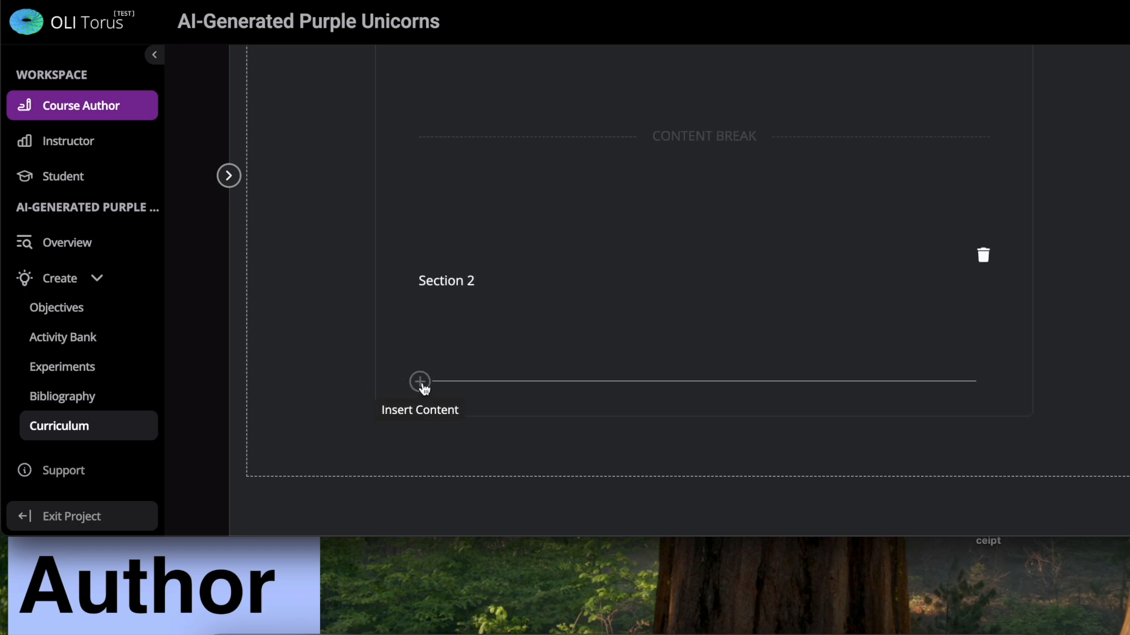
pyautogui.click(420, 382)
pyautogui.scroll(-1, 530, 462)
pyautogui.click(531, 454)
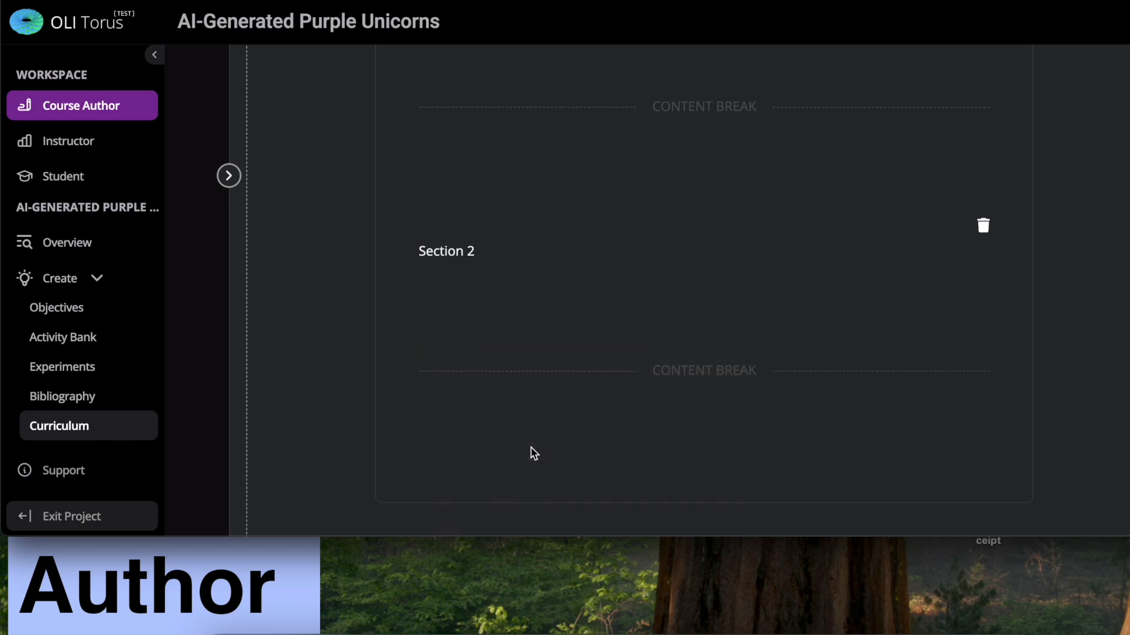
# - Add a "Section 3" paragraph at the end of the walkthrough group and follow it with a content break
pyautogui.scroll(-2, 497, 328)
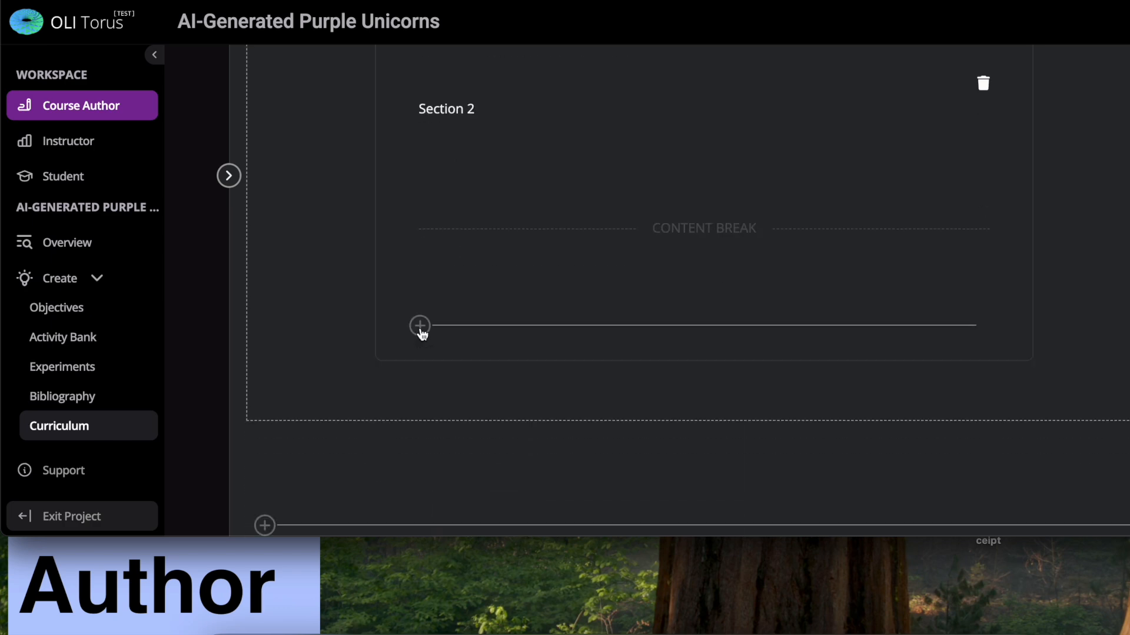
pyautogui.click(420, 328)
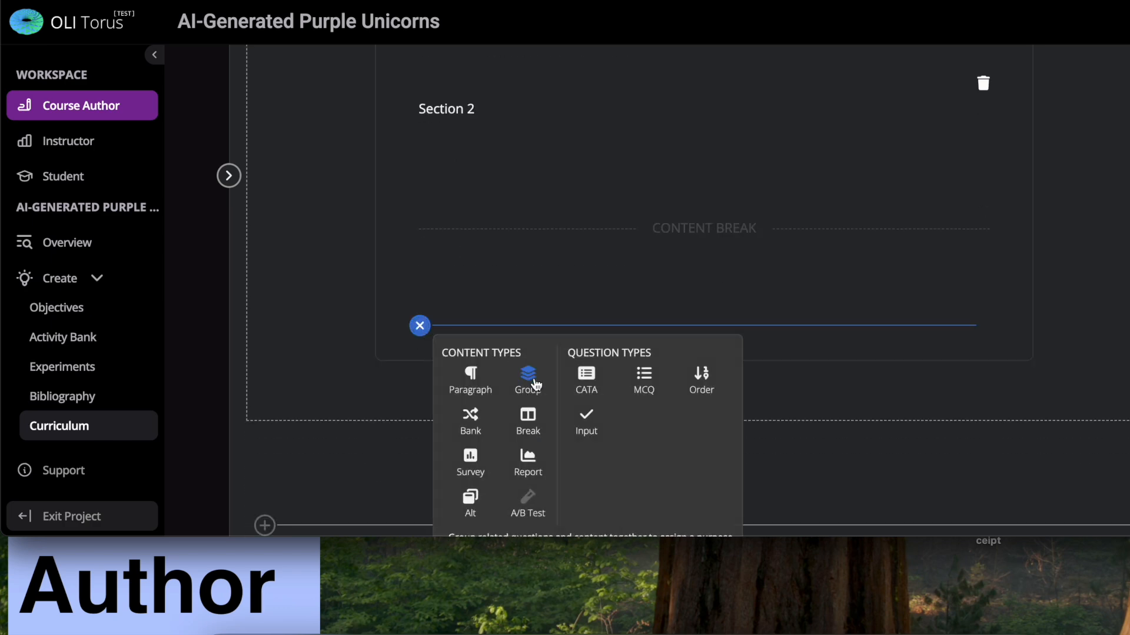
pyautogui.click(470, 381)
pyautogui.click(450, 371)
pyautogui.write('Se')
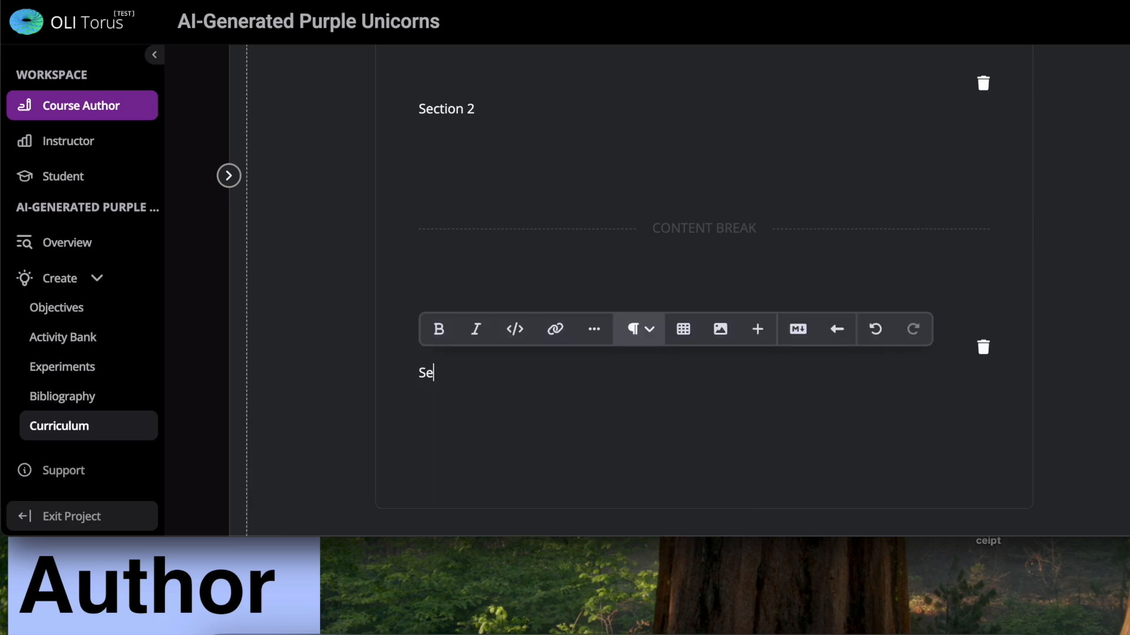
pyautogui.write('ction 3')
pyautogui.scroll(-3, 350, 350)
pyautogui.click(418, 313)
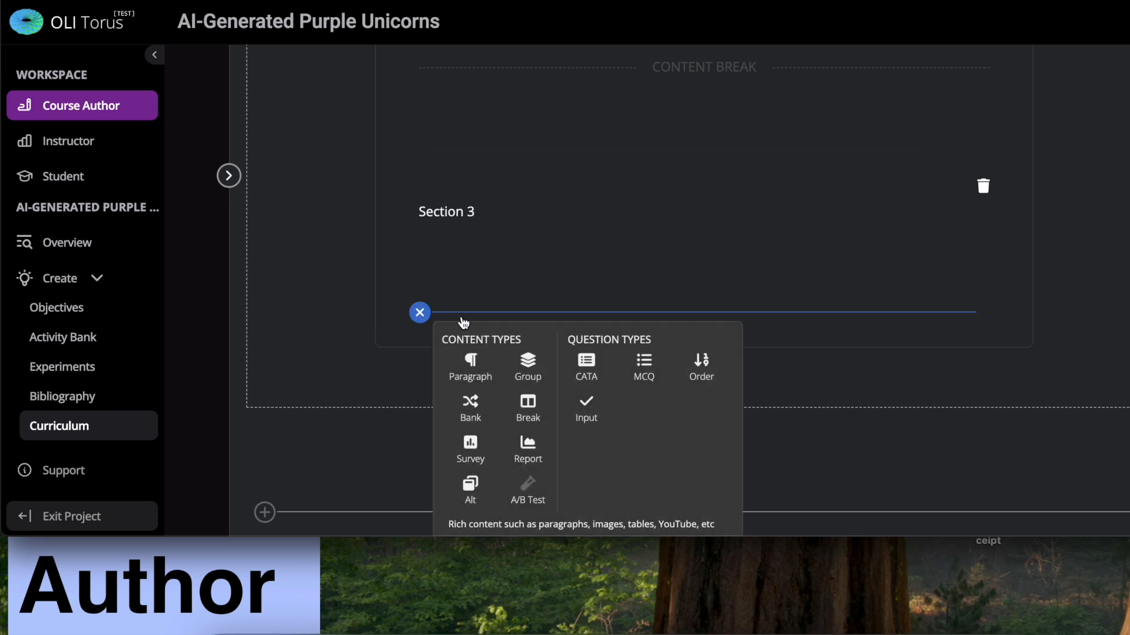
pyautogui.click(529, 407)
# - Insert a closing paragraph reading "Section 4" after the last content break in the walkthrough
pyautogui.scroll(-2, 511, 288)
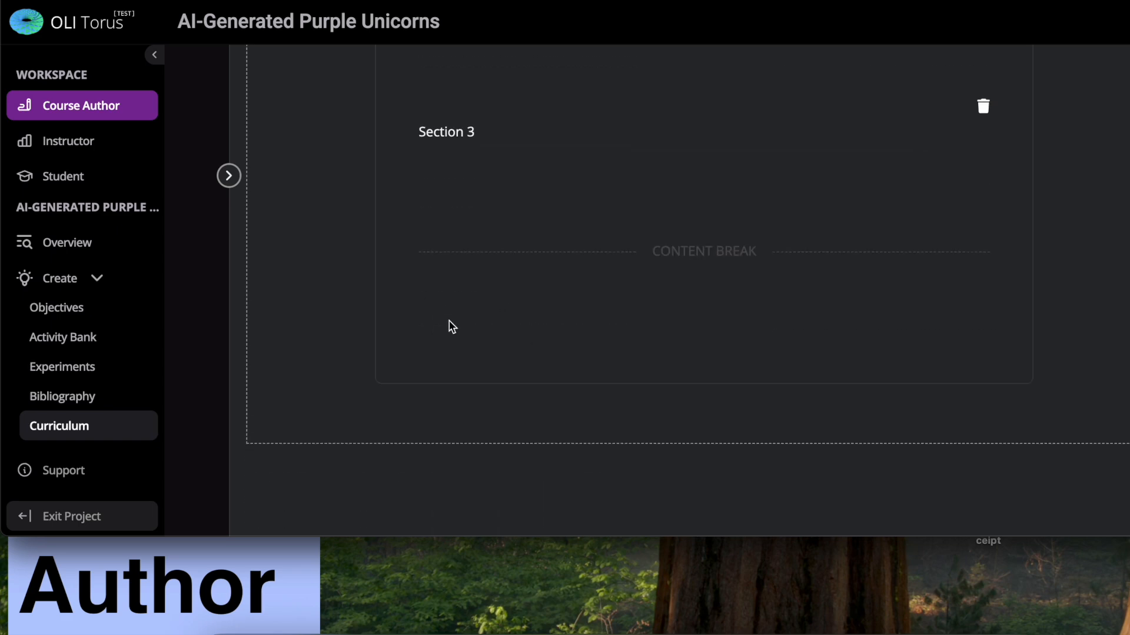
pyautogui.moveTo(421, 351)
pyautogui.click(420, 349)
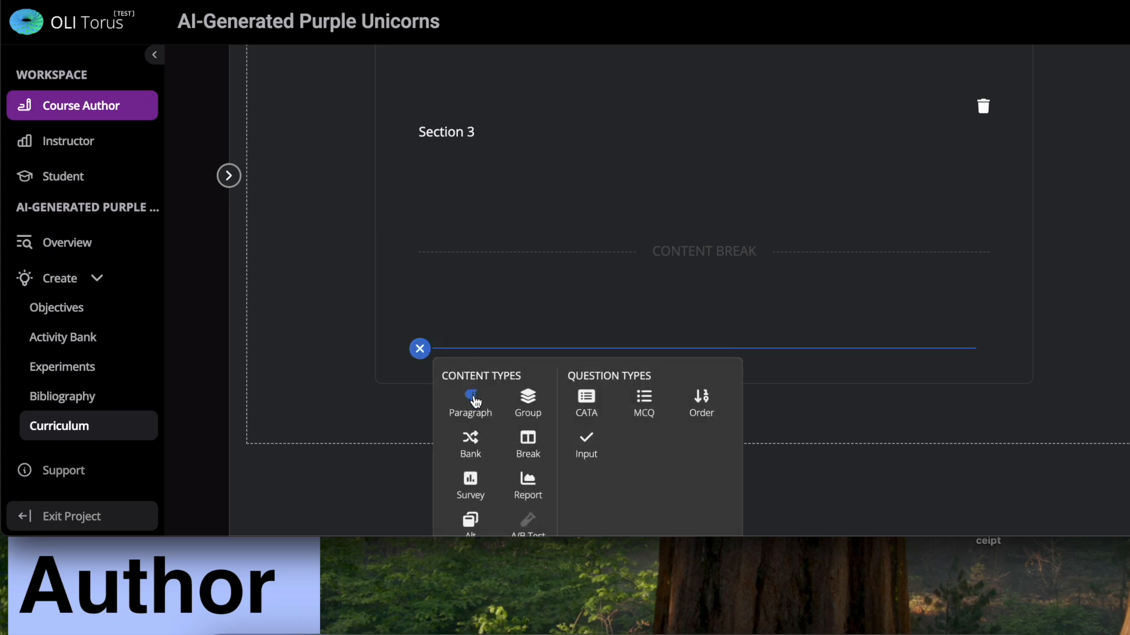
pyautogui.click(476, 402)
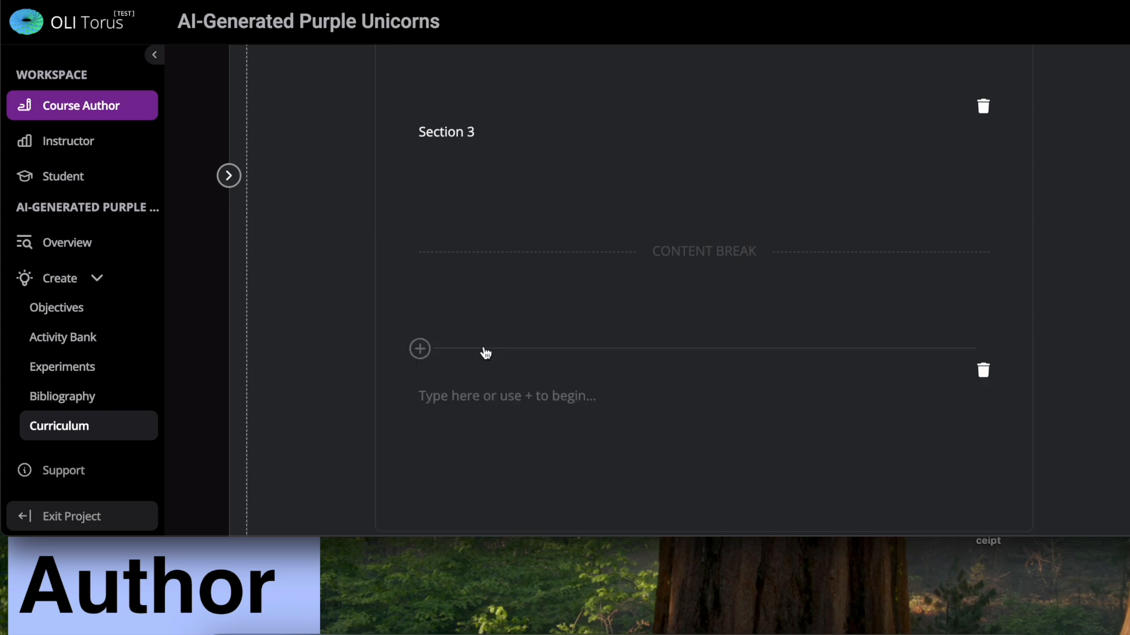
pyautogui.click(438, 397)
pyautogui.write('Section 4')
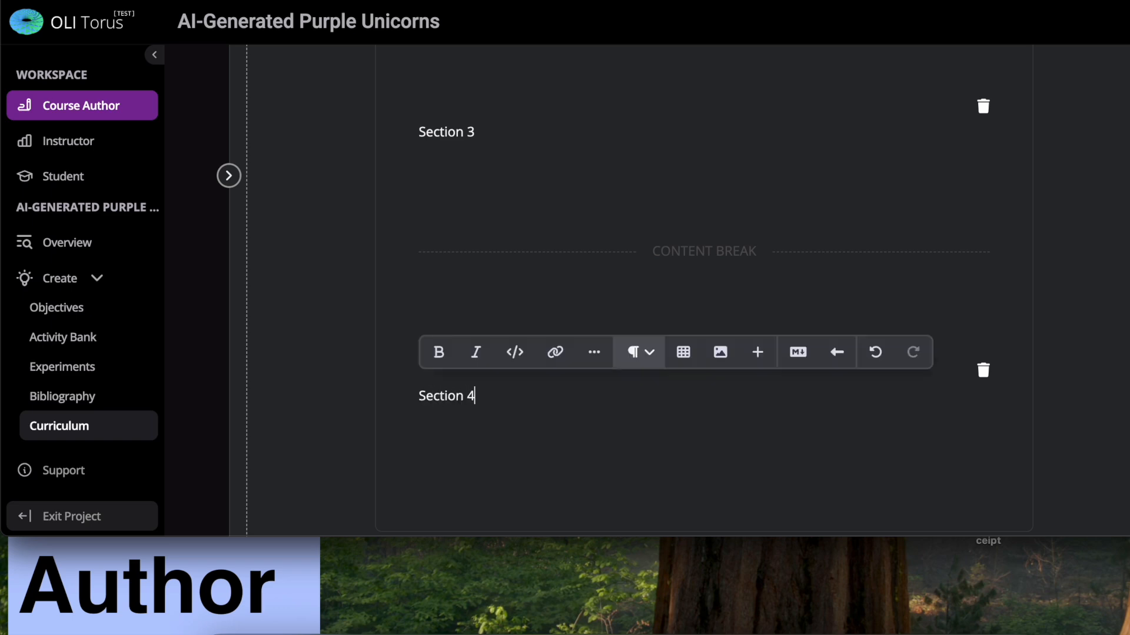
pyautogui.click(327, 330)
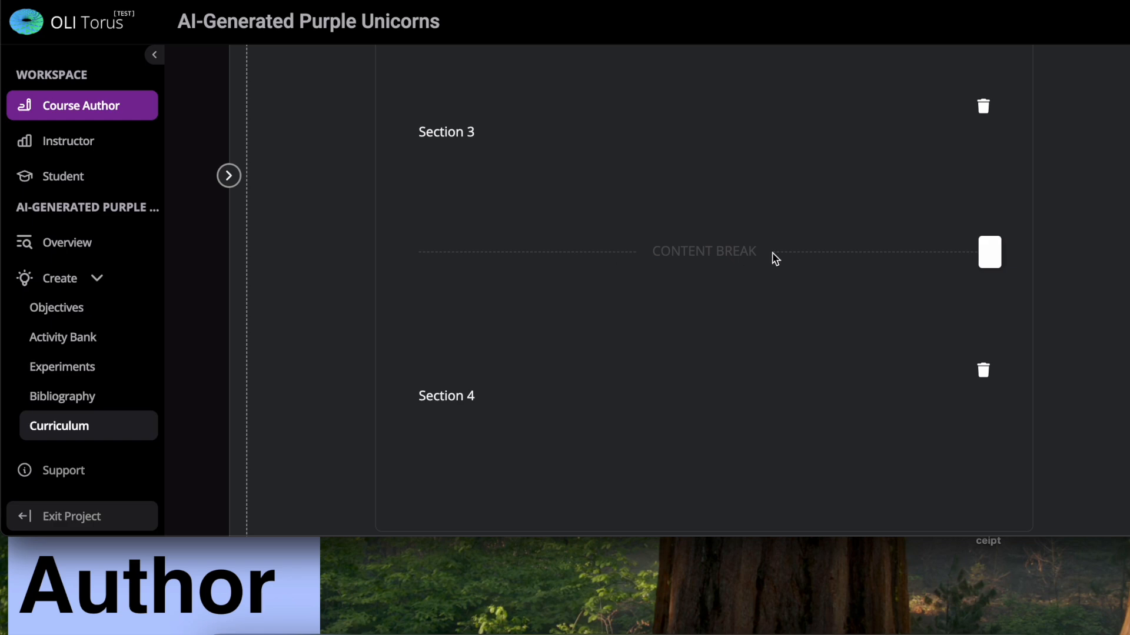
# - Insert a multiple-choice question between Section 1 and its content break and assign it the "unicorn branching" learning objective
pyautogui.scroll(5, 458, 230)
pyautogui.scroll(5, 459, 230)
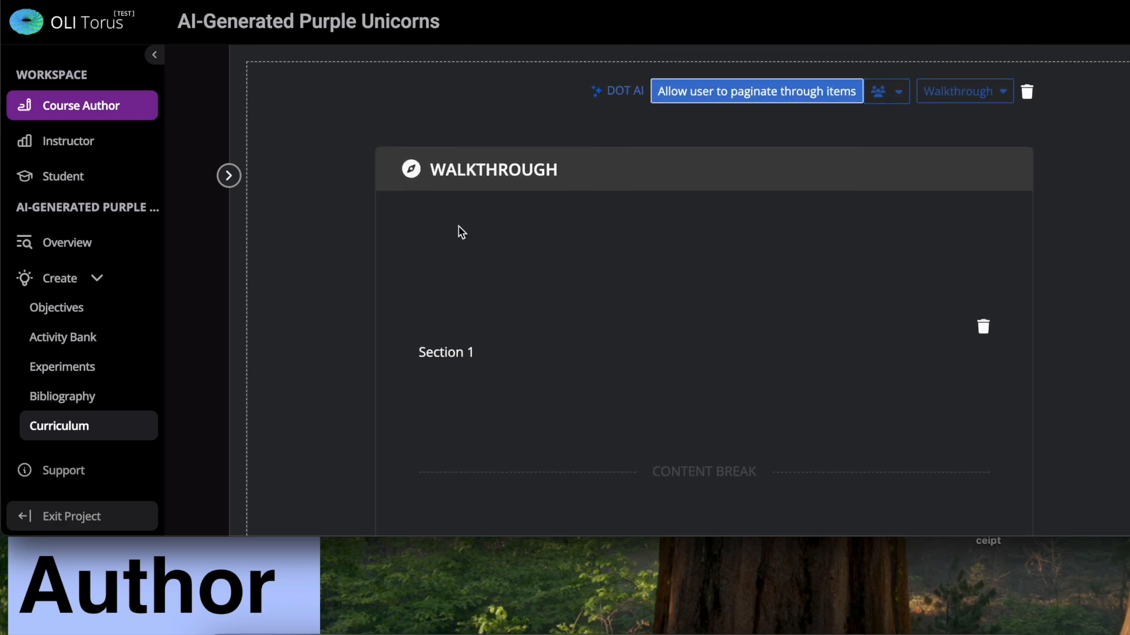
pyautogui.scroll(-2, 459, 229)
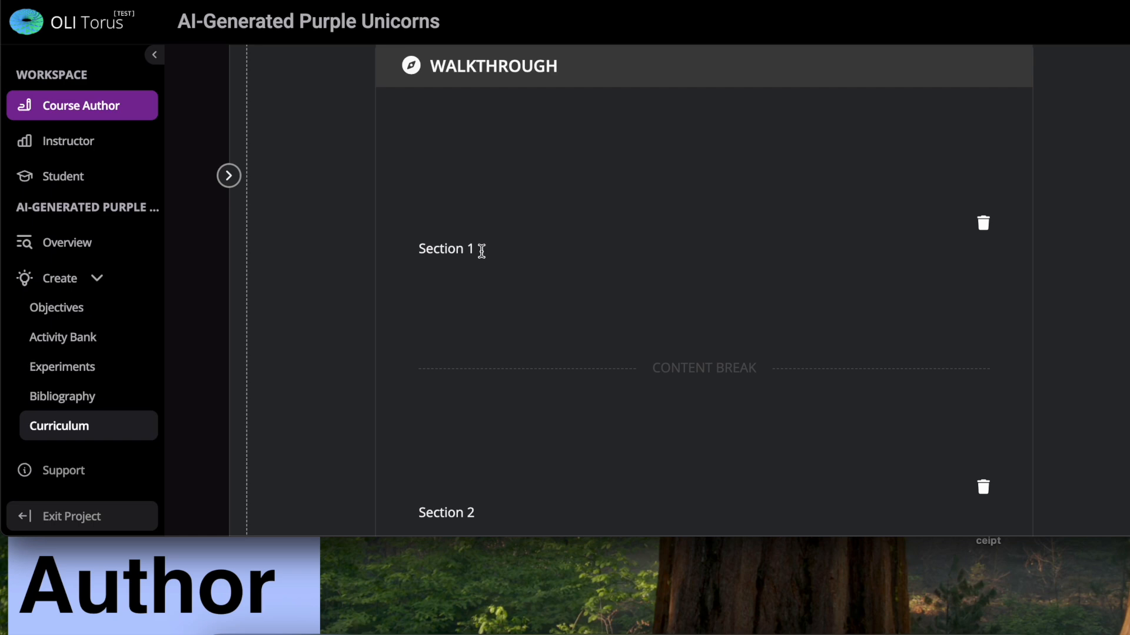
pyautogui.click(420, 350)
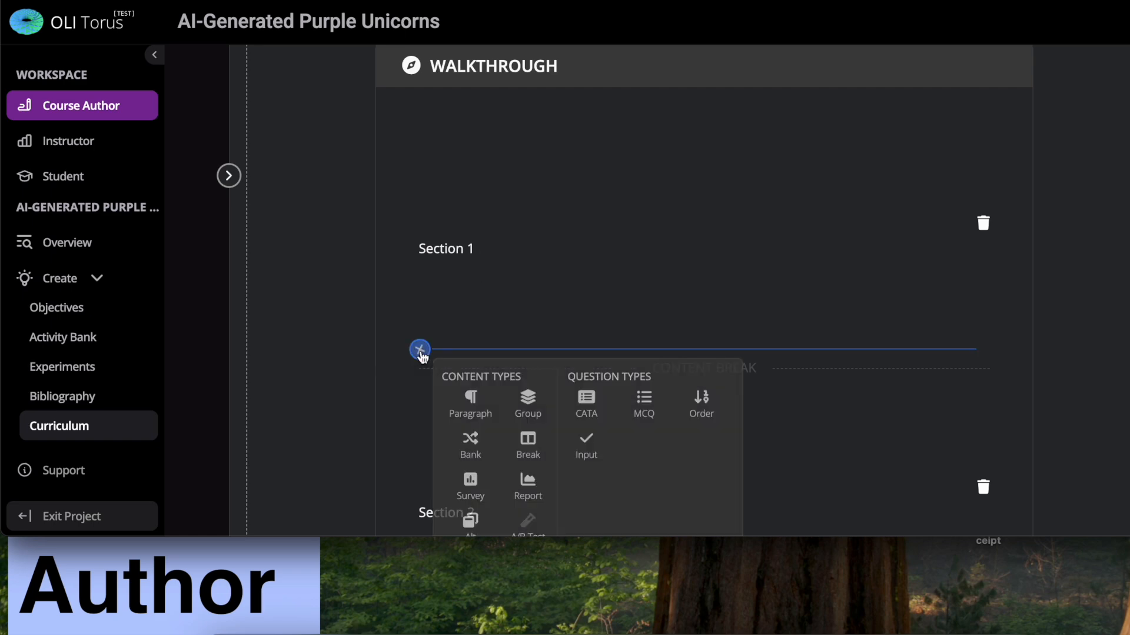
pyautogui.click(648, 404)
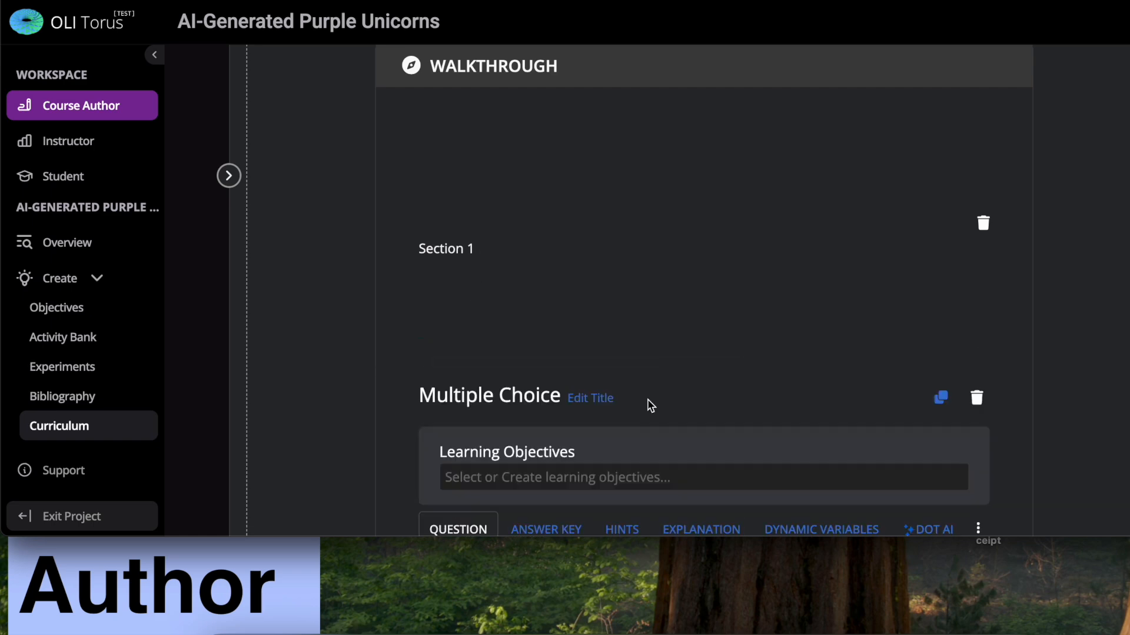
pyautogui.scroll(-2, 626, 332)
pyautogui.click(526, 344)
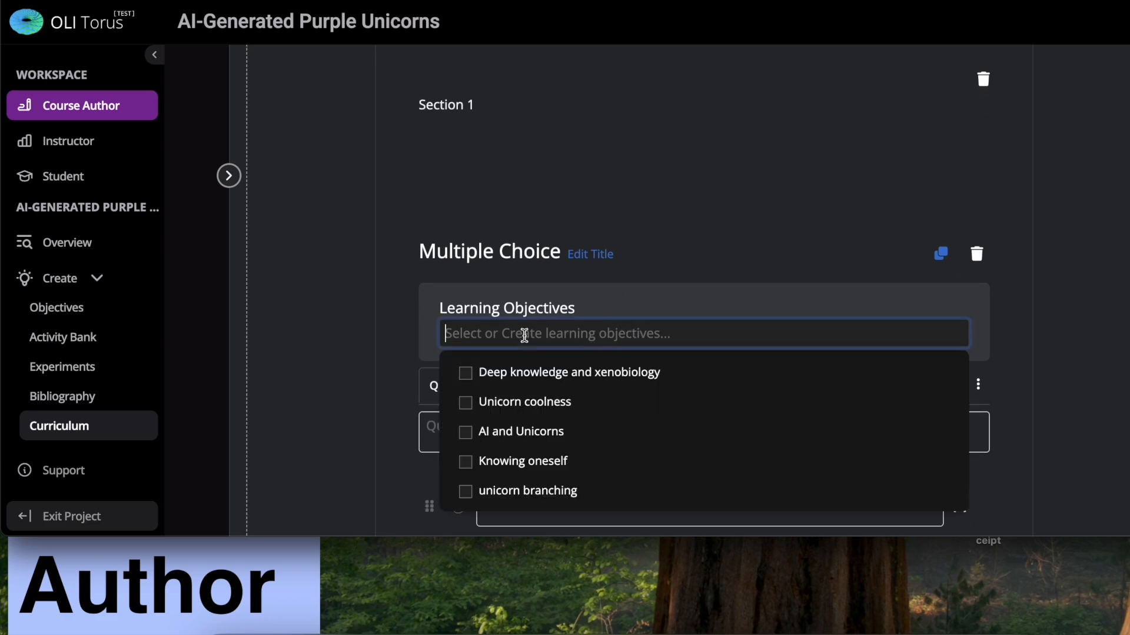
pyautogui.click(477, 491)
# - Enter "How many horns does a unicorn have" as the text of the multiple-choice question
pyautogui.click(451, 429)
pyautogui.scroll(-2, 454, 438)
pyautogui.write('How many uni')
pyautogui.write('horns does a unicorn ha')
pyautogui.write('ve')
# - Change the two default answer choices to "One" and "Two" and add a third choice, "Three"
pyautogui.click(565, 379)
pyautogui.moveTo(565, 379); pyautogui.dragTo(408, 380)
pyautogui.write('One')
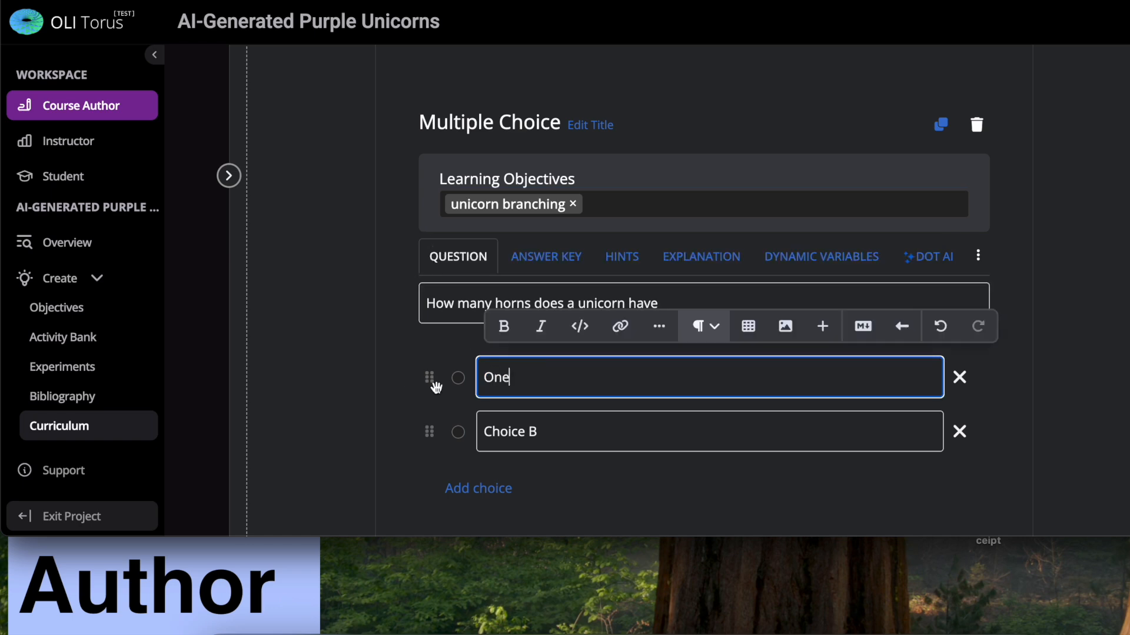
pyautogui.moveTo(553, 429); pyautogui.dragTo(383, 425)
pyautogui.write('Two')
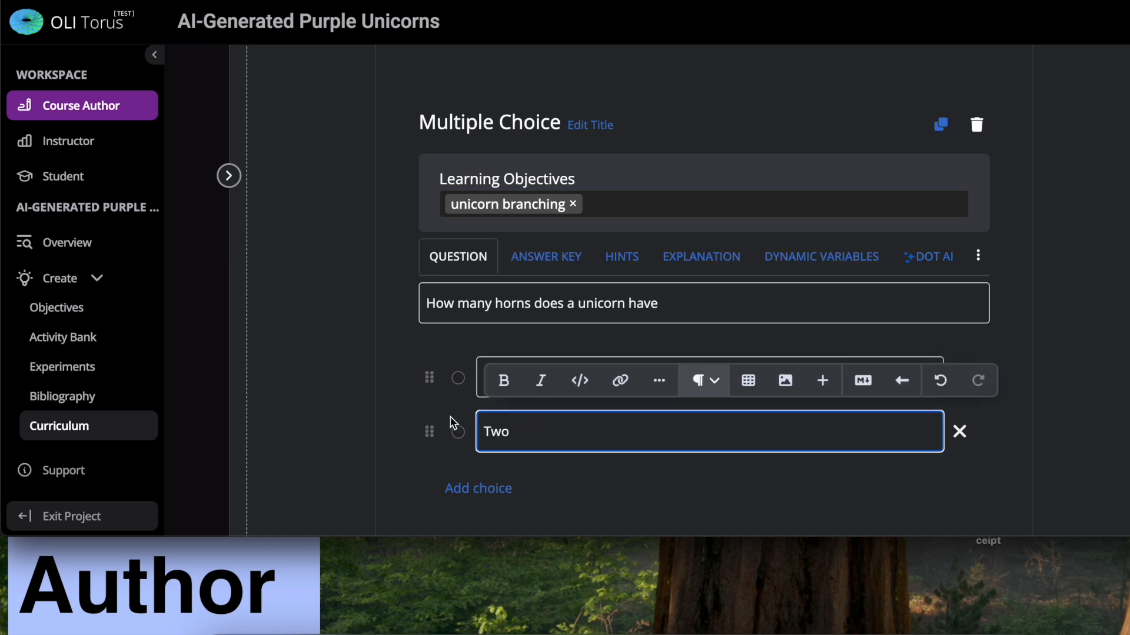
pyautogui.scroll(-1, 447, 419)
pyautogui.click(478, 433)
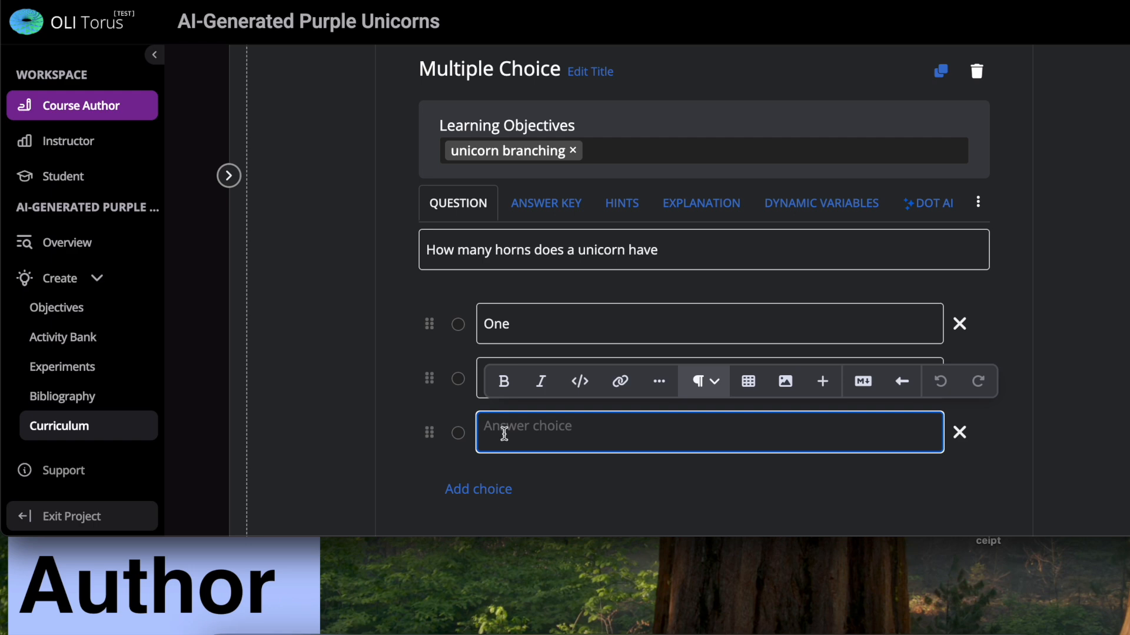
pyautogui.write('Three')
pyautogui.click(329, 407)
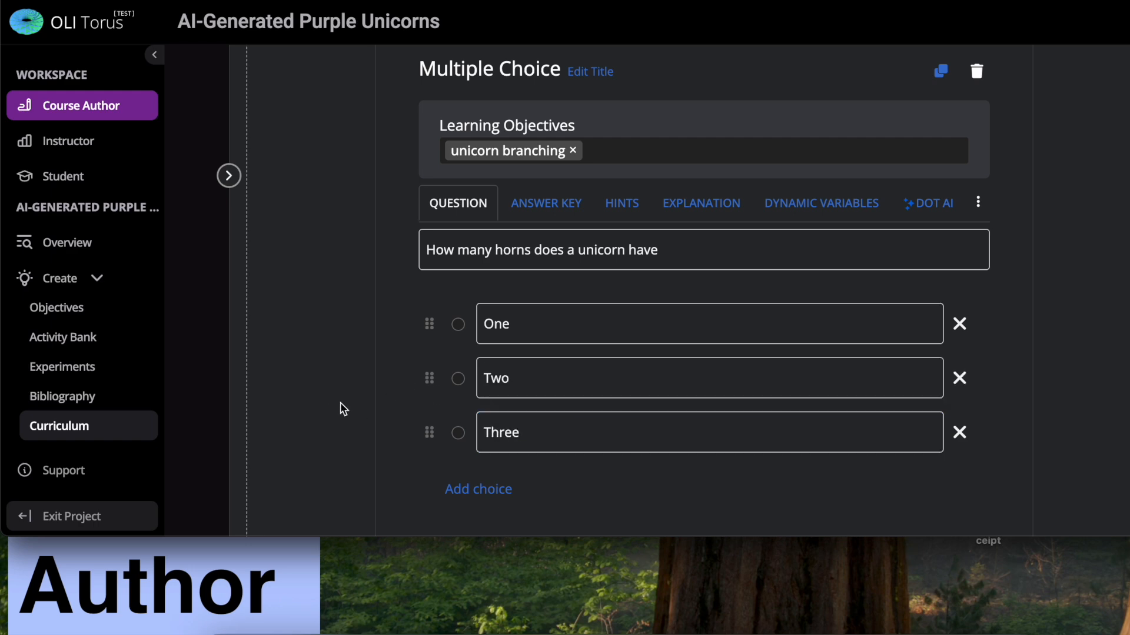
# - Check the answer key of the unicorn horn question and return to its question text and choices
pyautogui.click(542, 203)
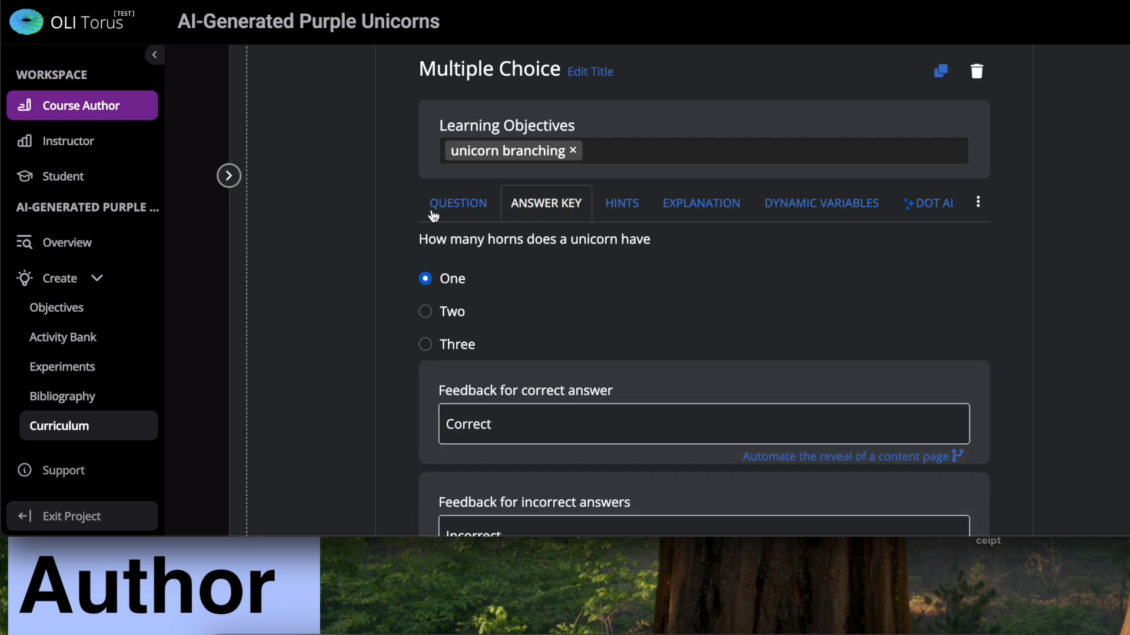
pyautogui.click(462, 205)
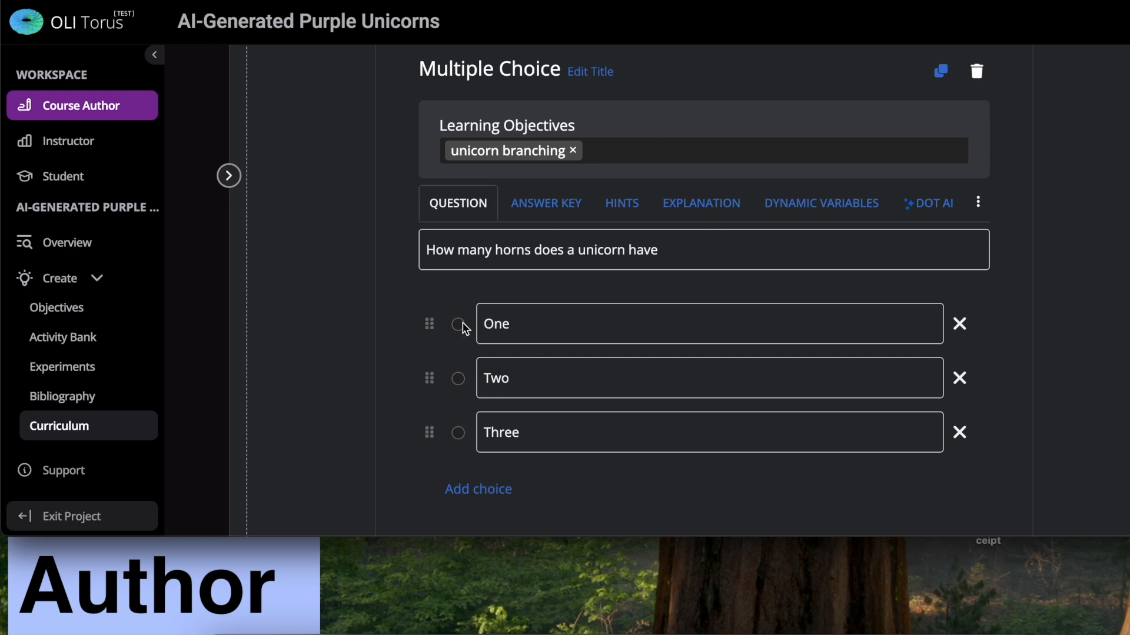
pyautogui.scroll(-2, 515, 368)
pyautogui.scroll(2, 517, 365)
# - Extend the Section 2 paragraph to read "Section 2. Congratulations, you got the right answer."
pyautogui.scroll(-6, 517, 365)
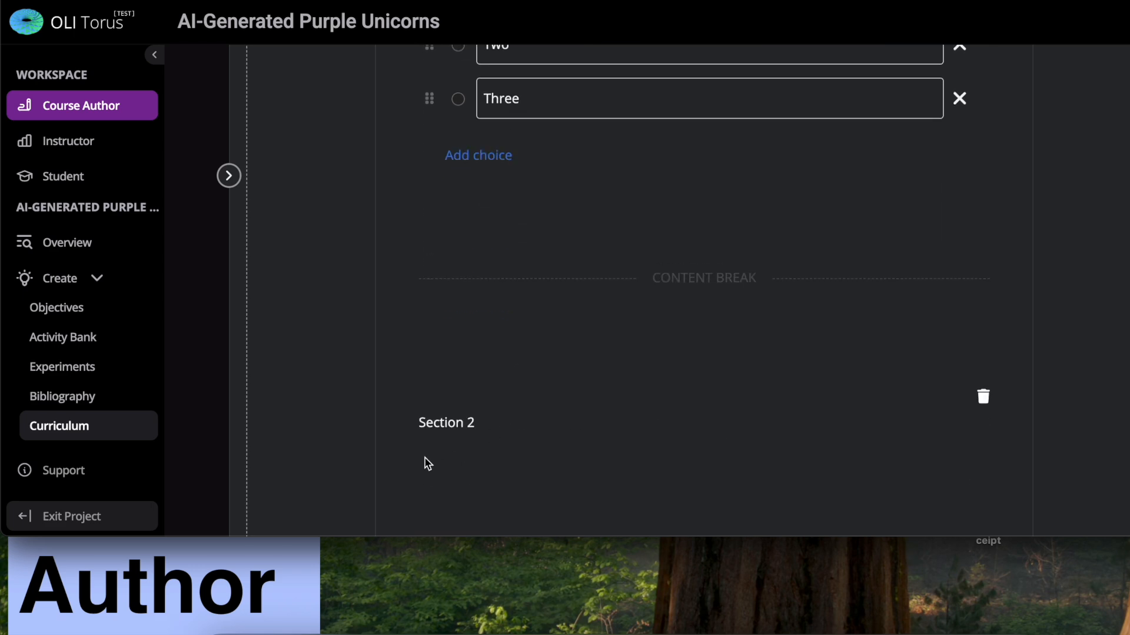
pyautogui.scroll(-2, 426, 461)
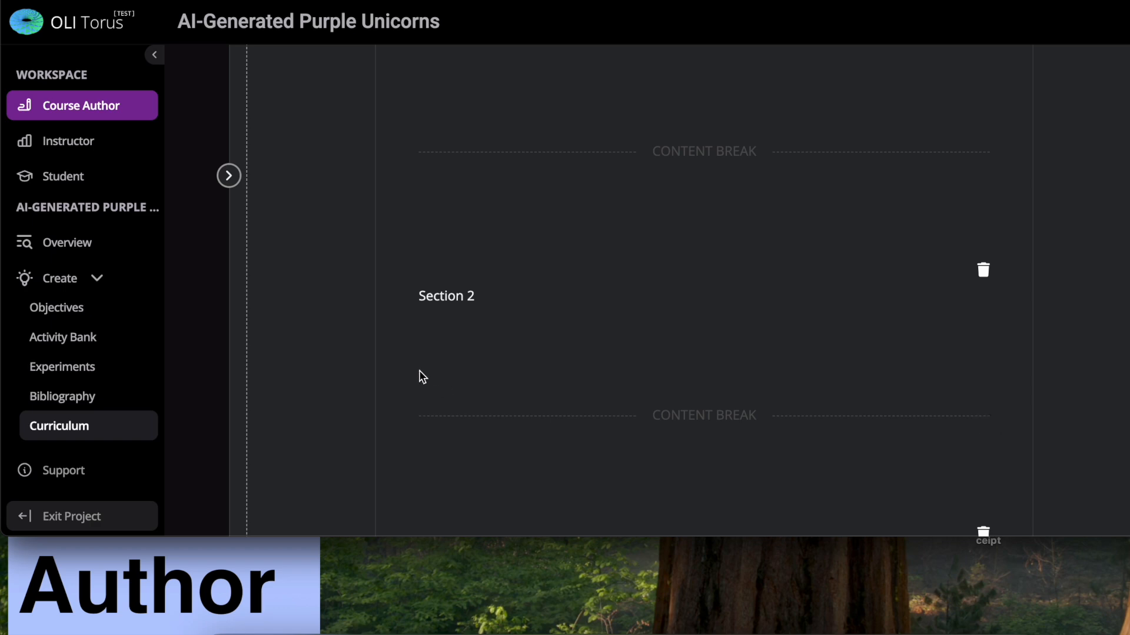
pyautogui.moveTo(424, 407)
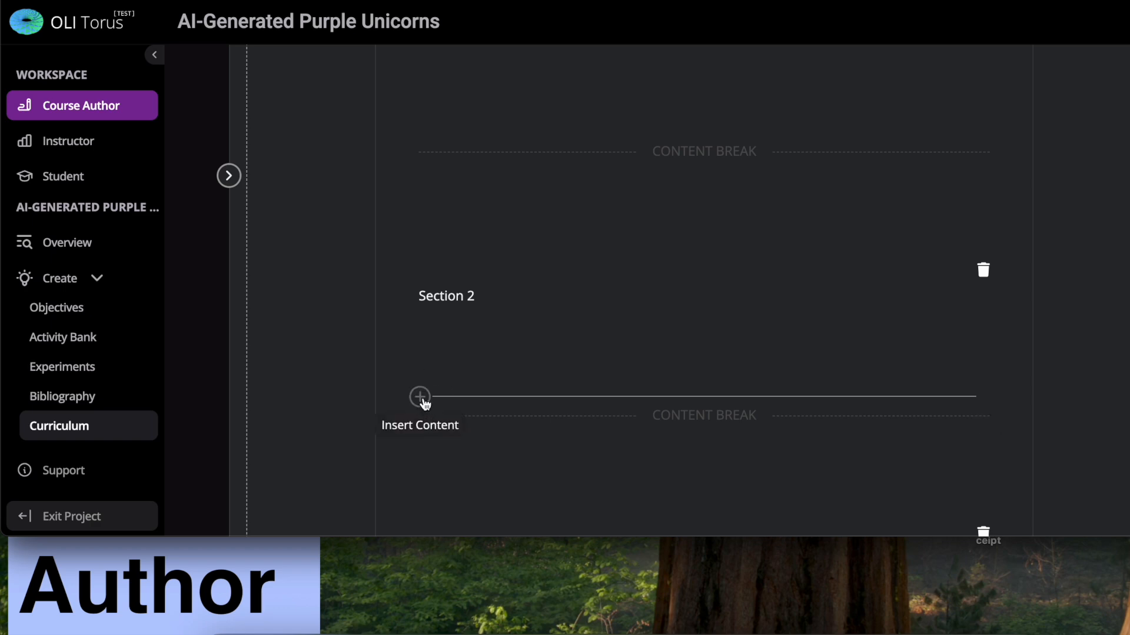
pyautogui.click(420, 397)
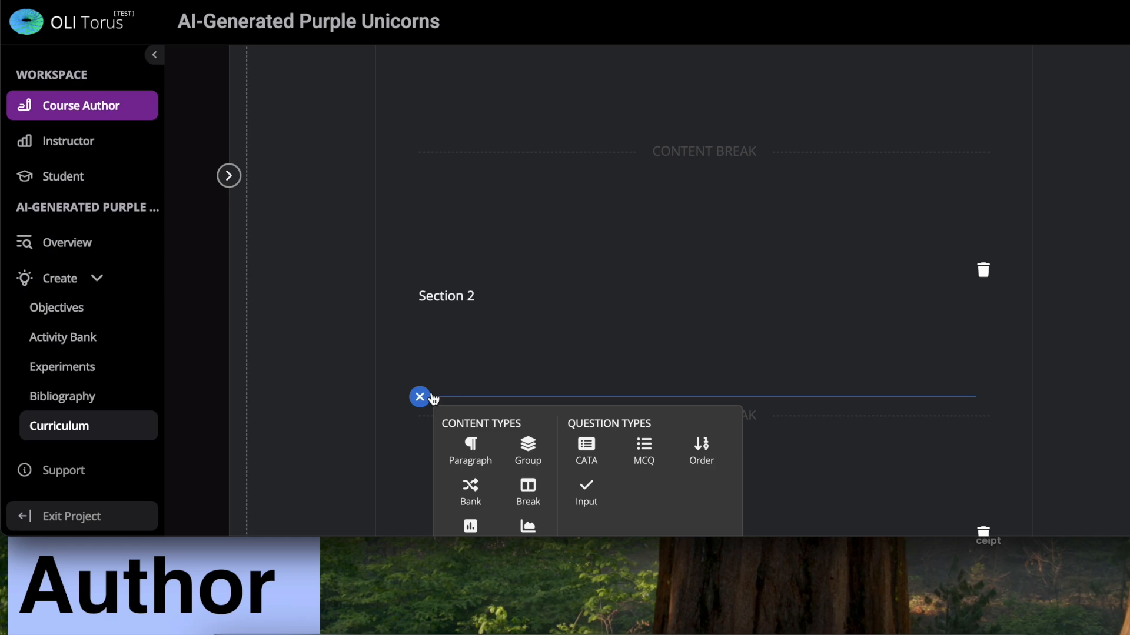
pyautogui.click(481, 296)
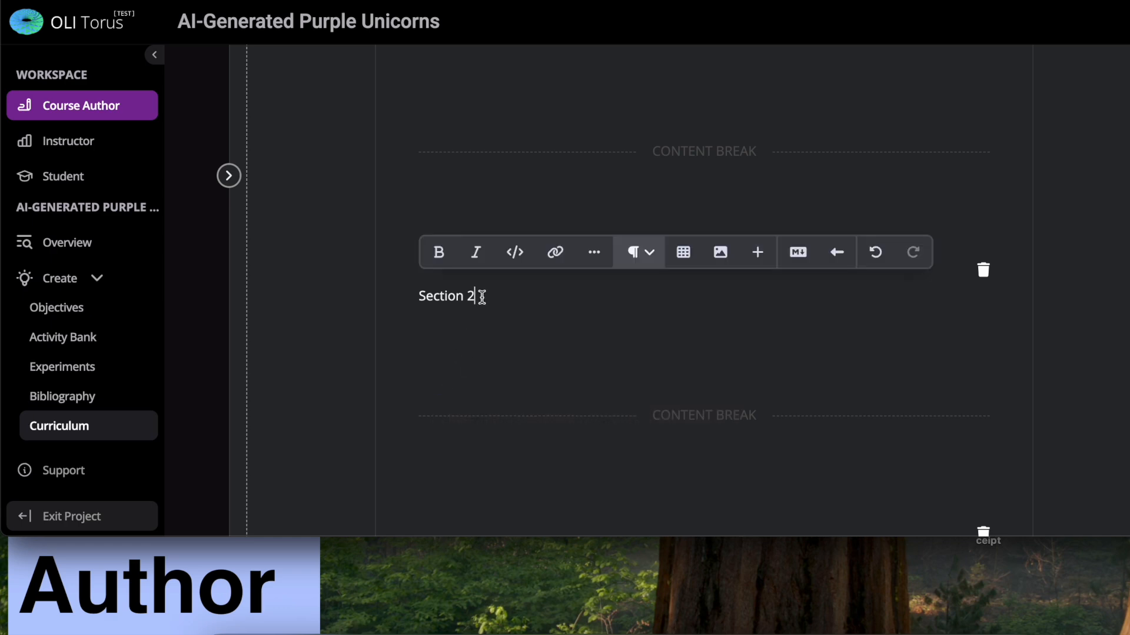
pyautogui.write('Congratulations, you got the right answer.')
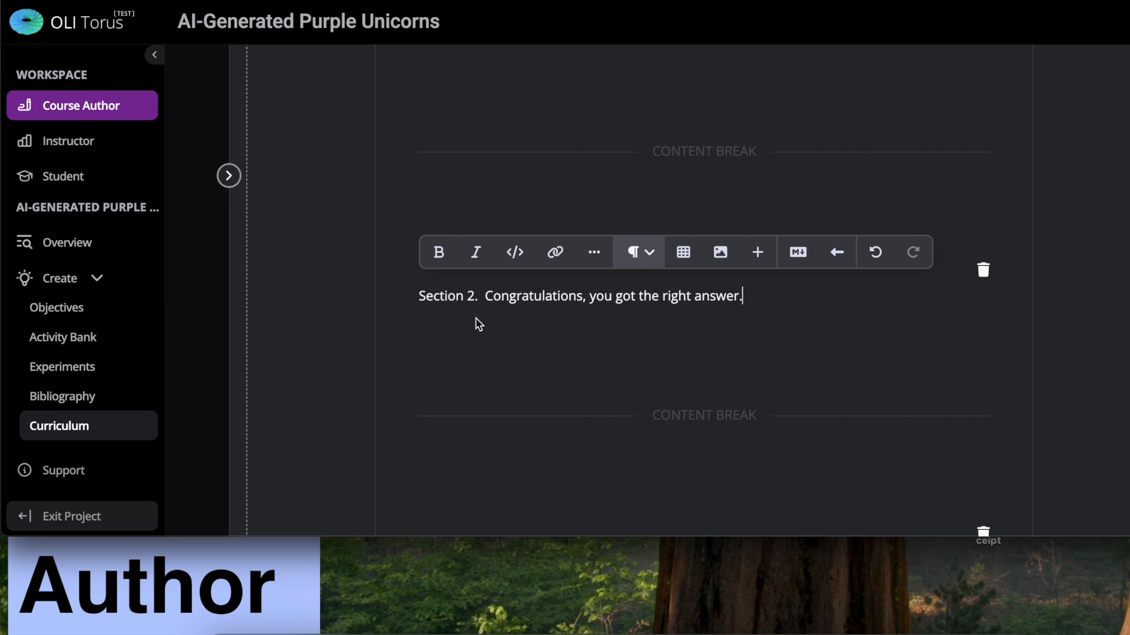
# - Insert a multiple-choice question directly below the Section 3 paragraph, before the content break
pyautogui.scroll(-3, 479, 325)
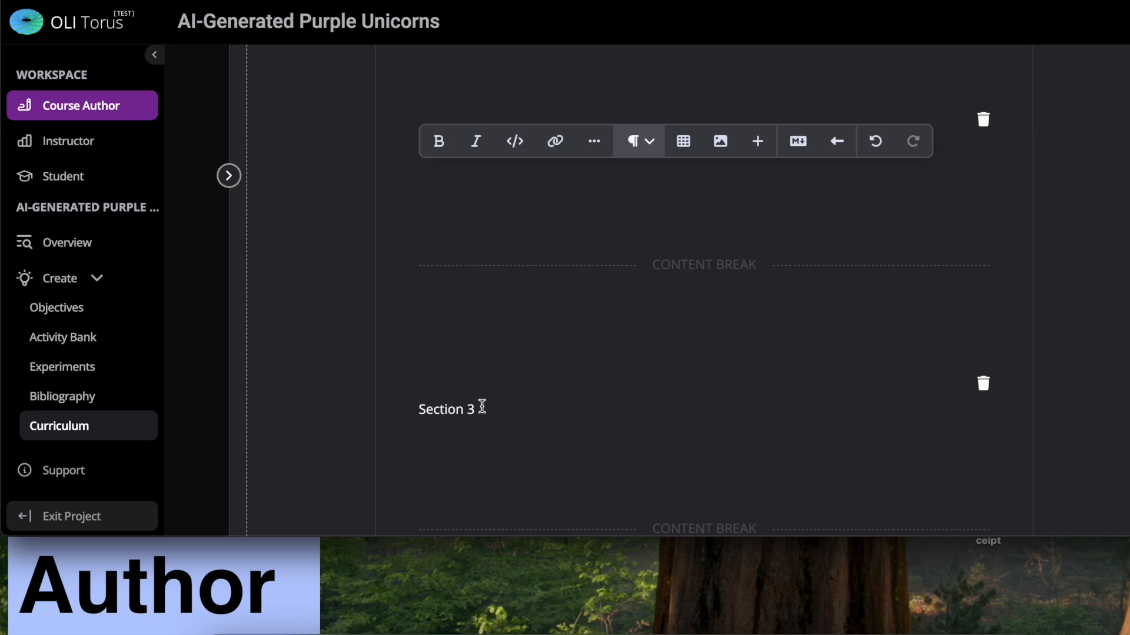
pyautogui.scroll(-1, 482, 408)
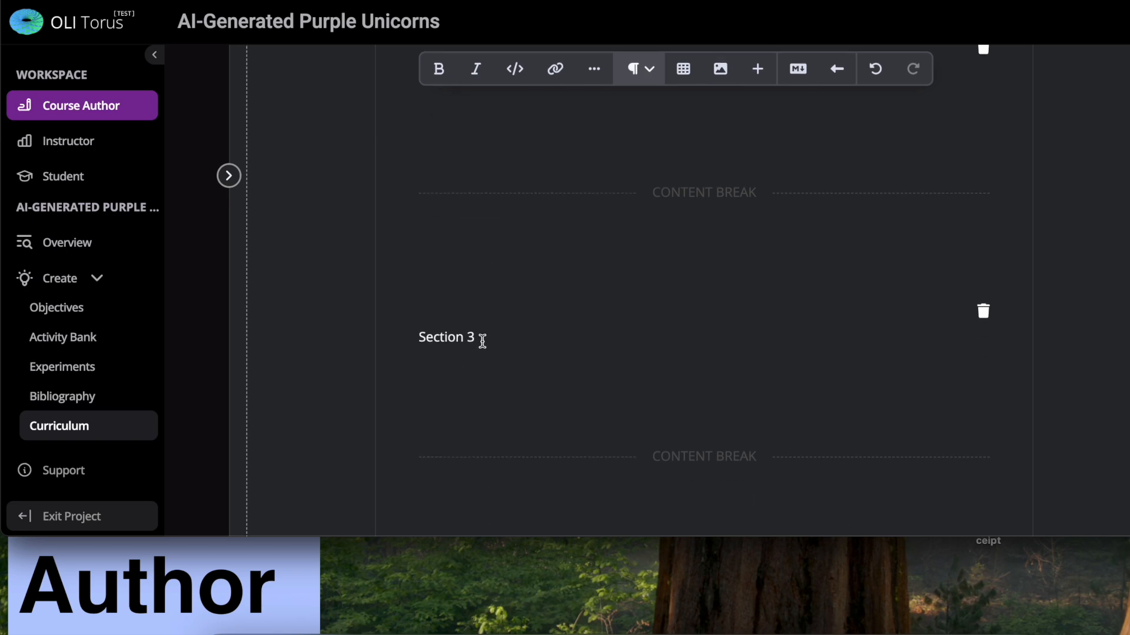
pyautogui.click(482, 338)
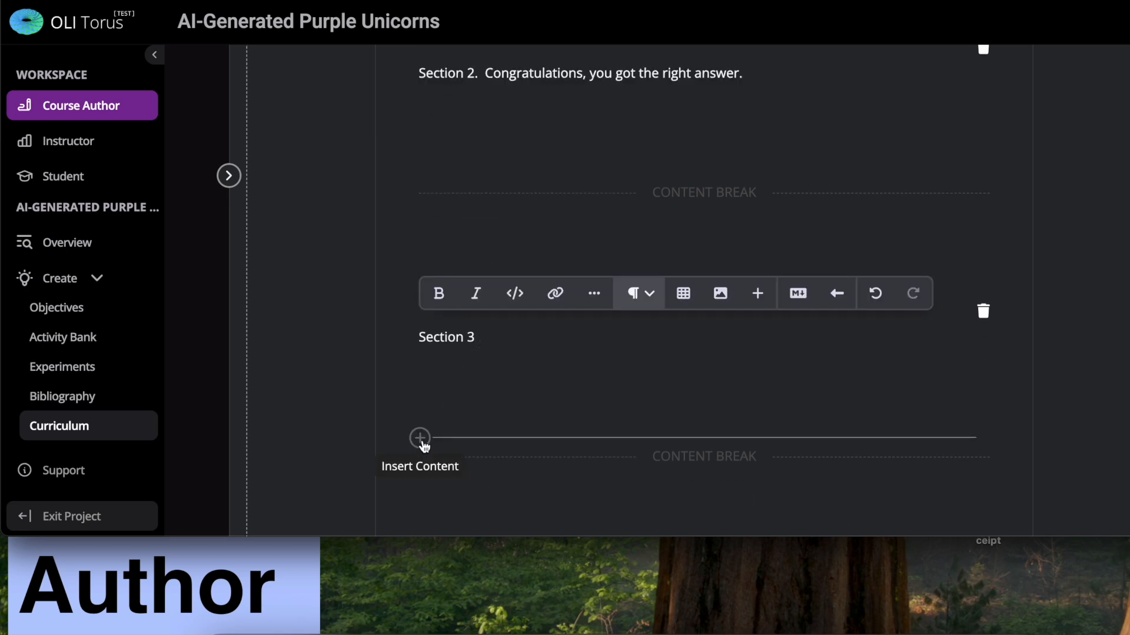
pyautogui.click(419, 438)
pyautogui.scroll(-1, 425, 447)
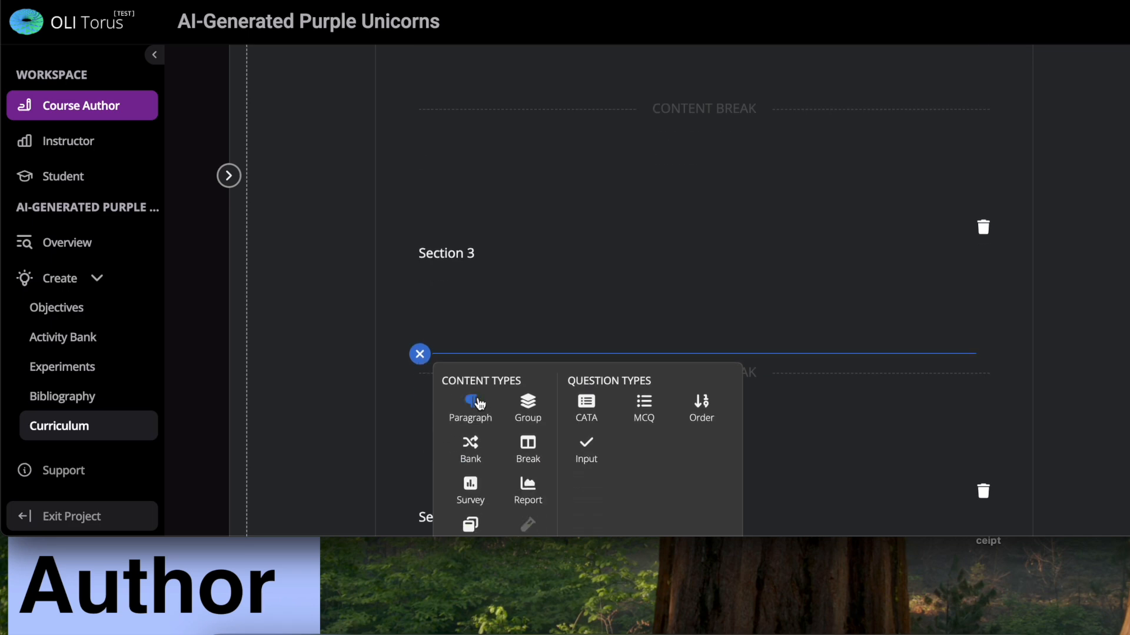
pyautogui.click(643, 405)
# - Assign the "unicorn branching" learning objective to the Section 3 multiple-choice question
pyautogui.scroll(-2, 544, 324)
pyautogui.click(540, 311)
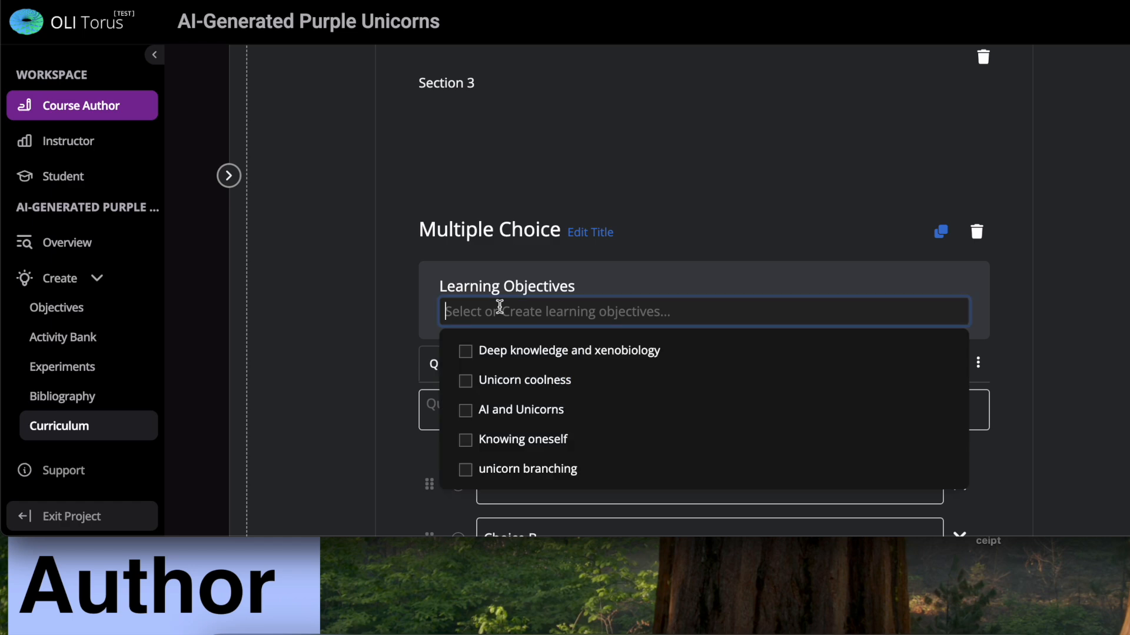
pyautogui.click(468, 469)
# - Enter "Which part of the term "unicorn" refers to the number of horns?" as the Section 3 question's text
pyautogui.click(468, 406)
pyautogui.scroll(-1, 469, 406)
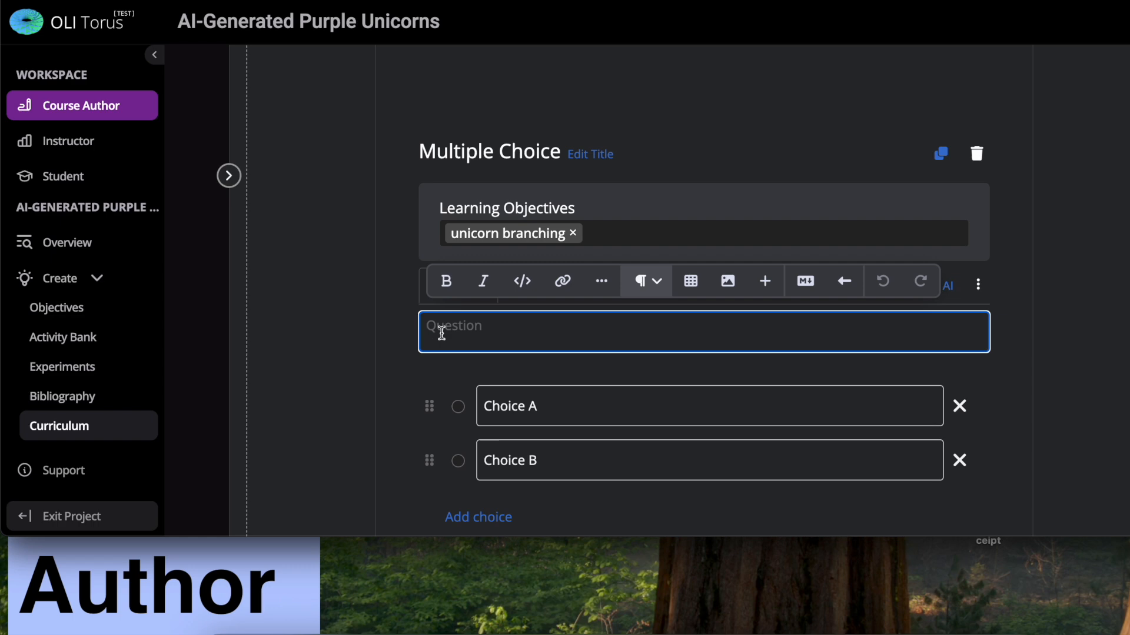
pyautogui.write('Which part of the term un')
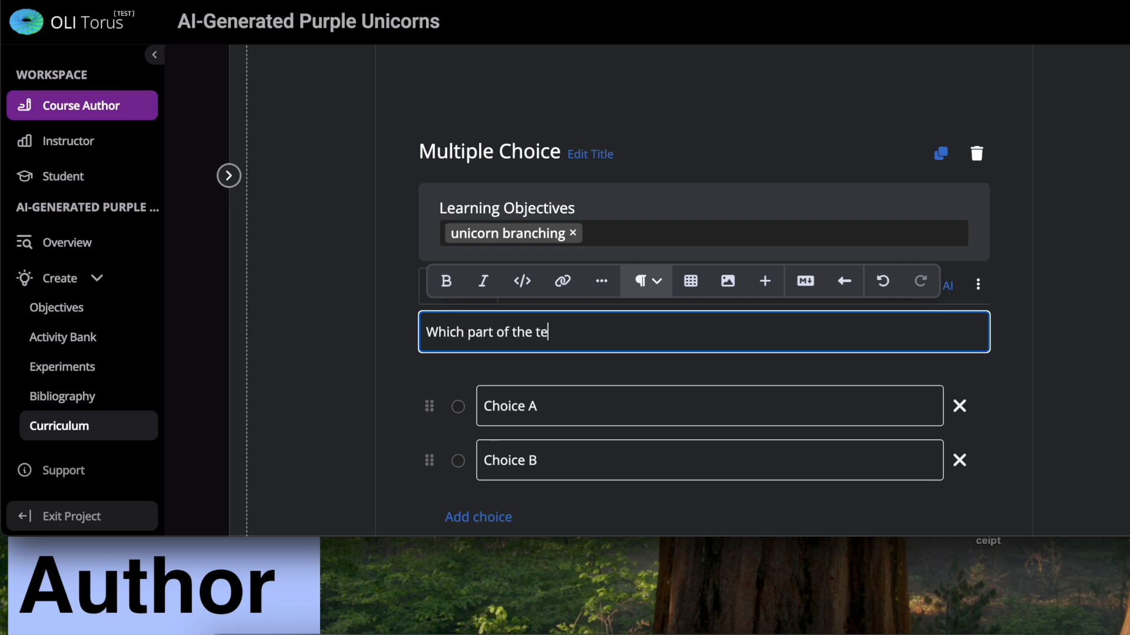
pyautogui.press('BackSpace')
pyautogui.press('BackSpace')
pyautogui.write('"unicorn" refers to the')
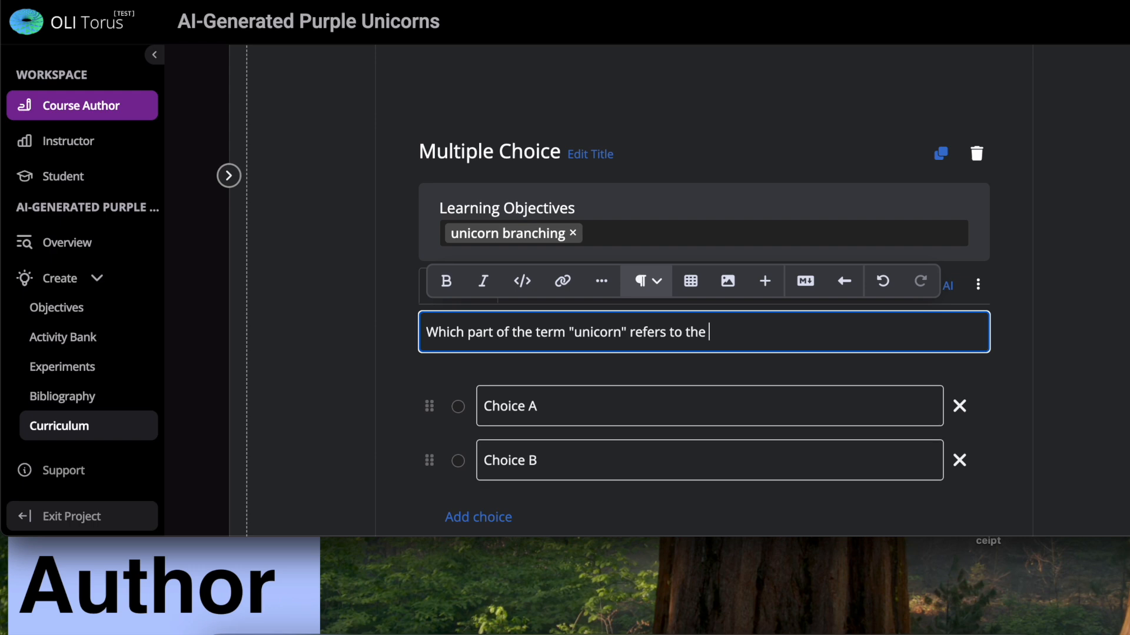
pyautogui.write(' number of horns?')
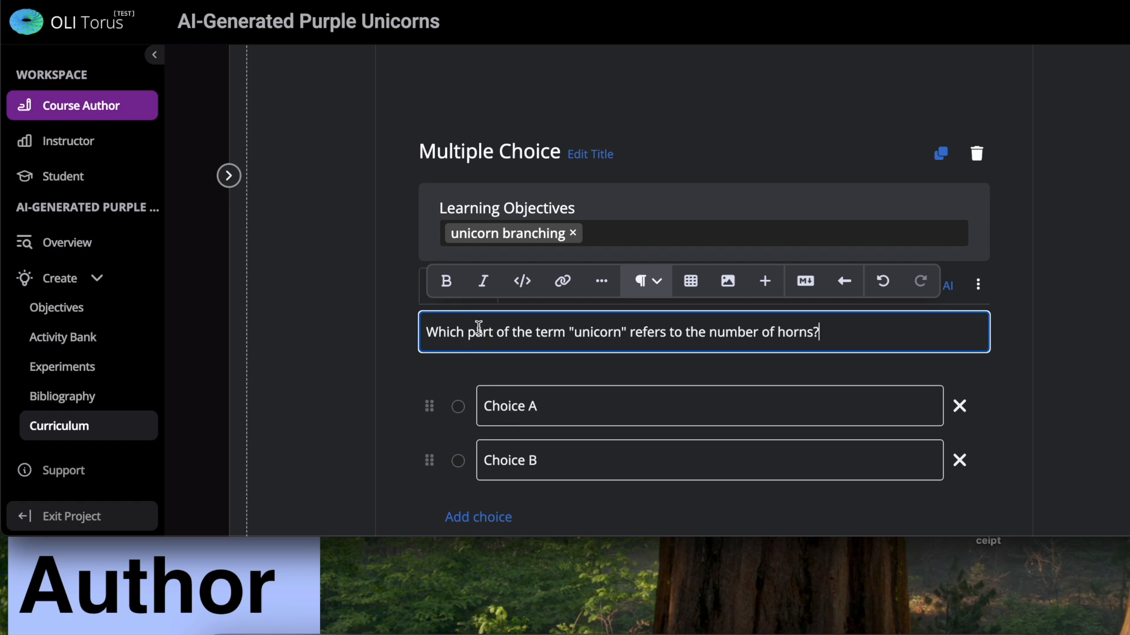
# - Replace the Section 3 question's two default answer choices with "uni" and "corn"
pyautogui.scroll(-1, 479, 328)
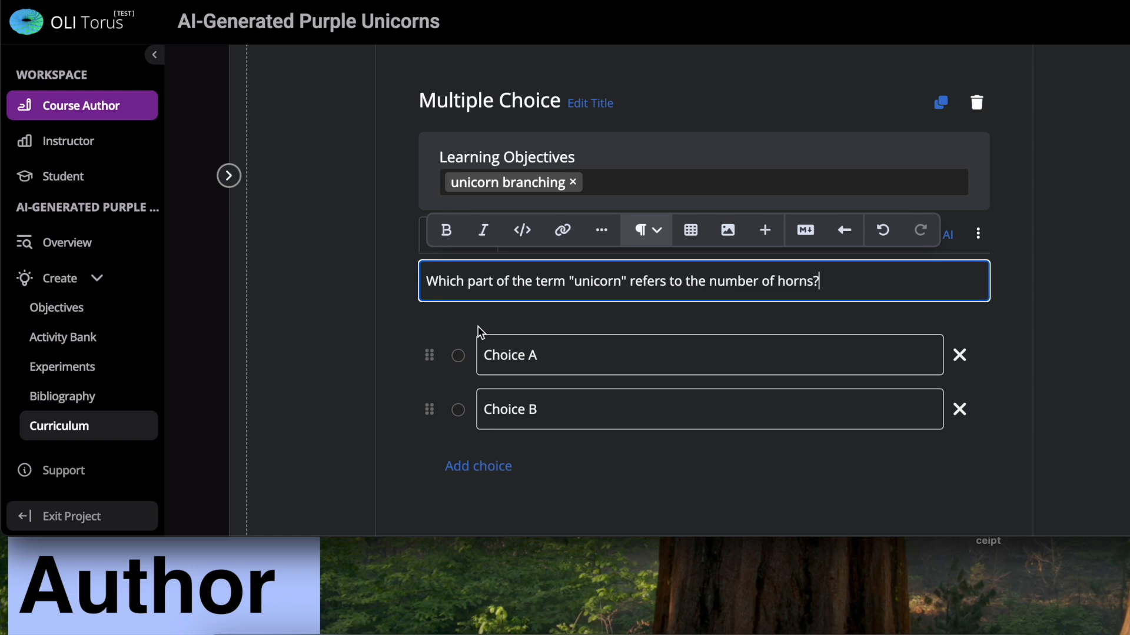
pyautogui.click(494, 356)
pyautogui.tripleClick(495, 356)
pyautogui.write('uni')
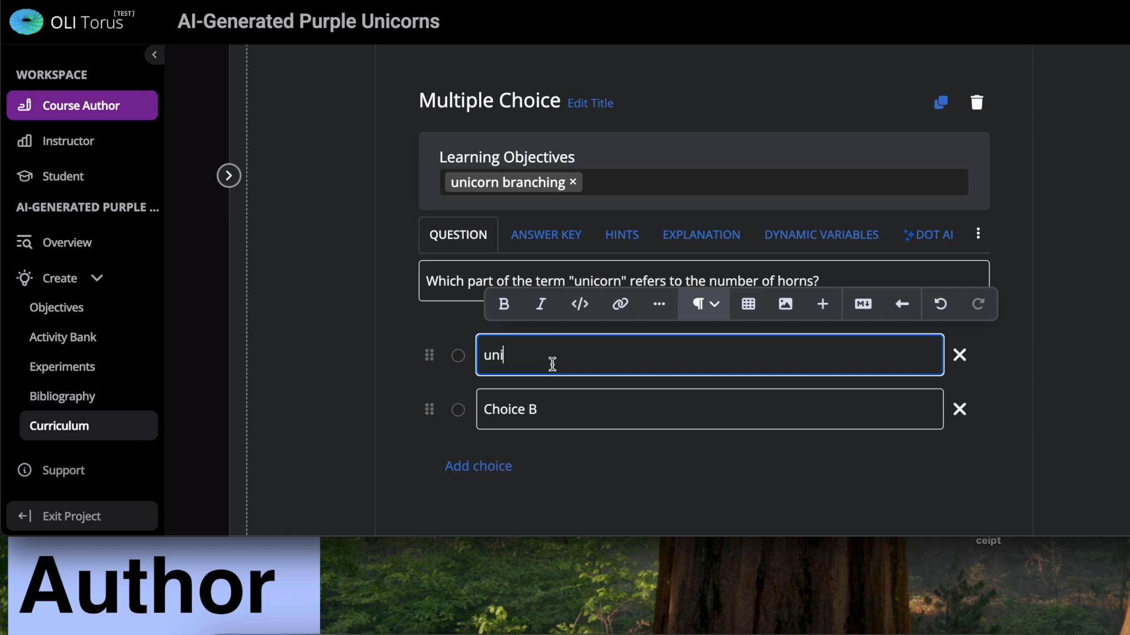
pyautogui.tripleClick(551, 410)
pyautogui.write('corn')
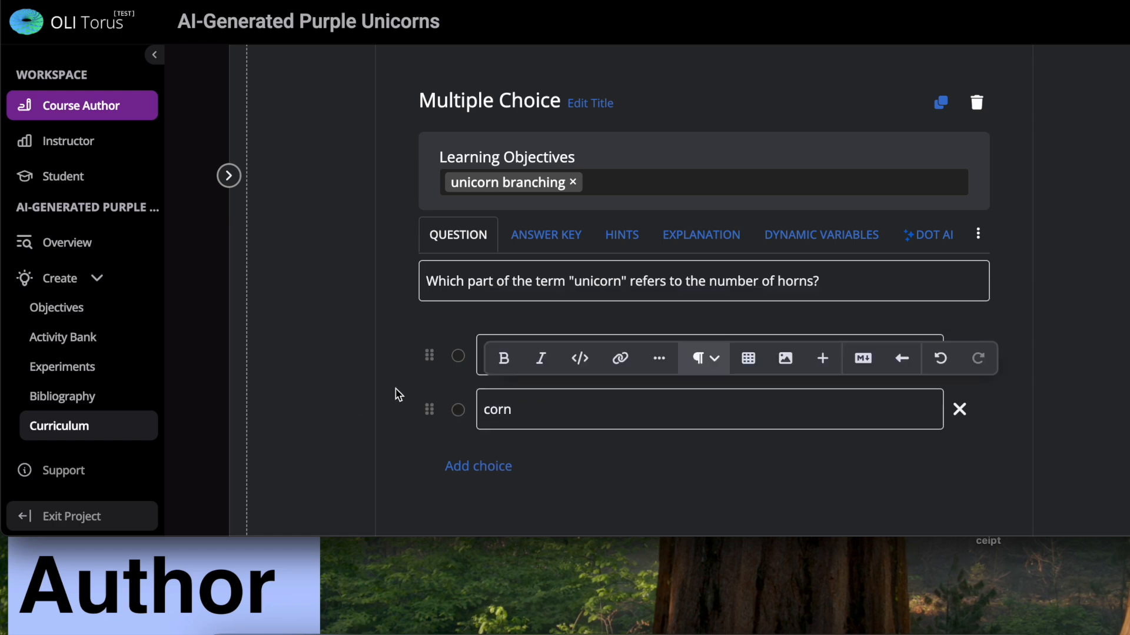
pyautogui.click(537, 353)
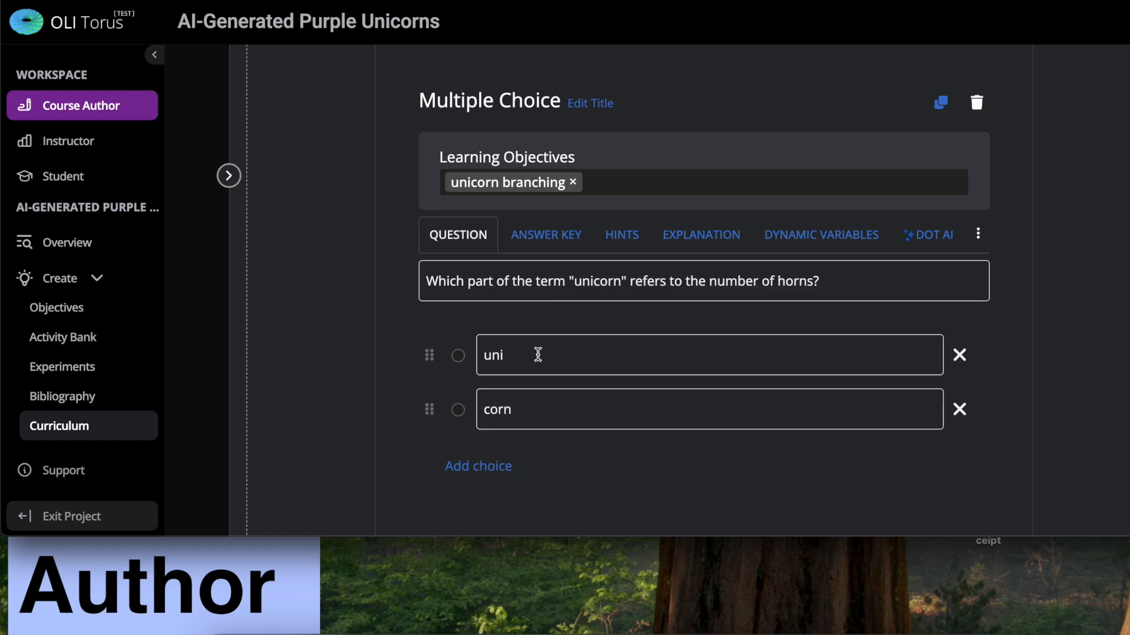
pyautogui.click(521, 408)
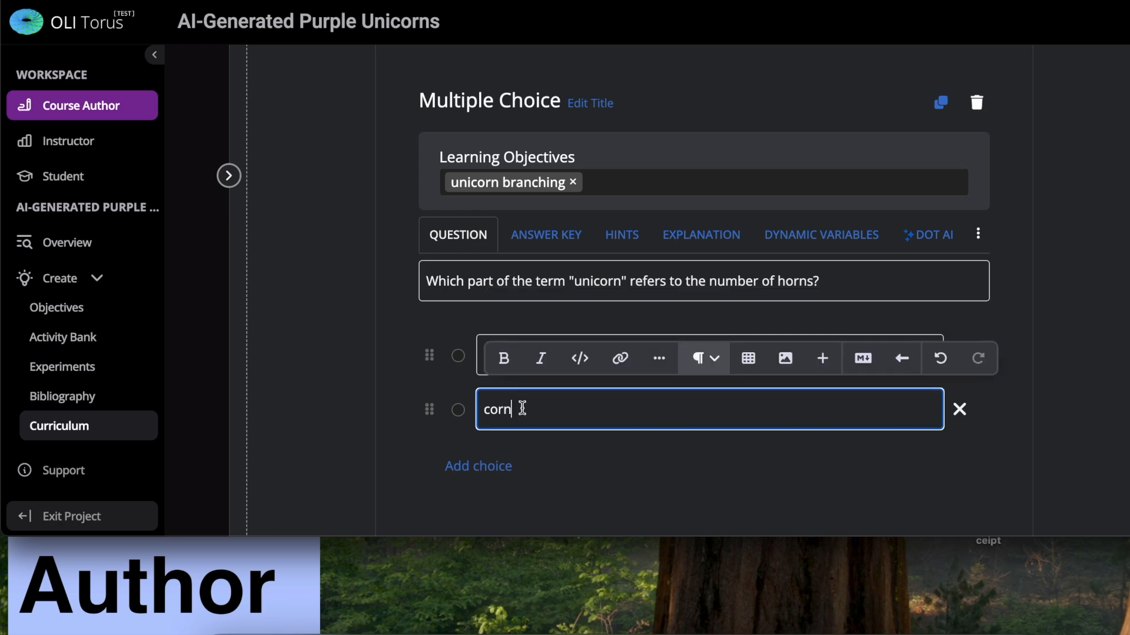
pyautogui.click(400, 377)
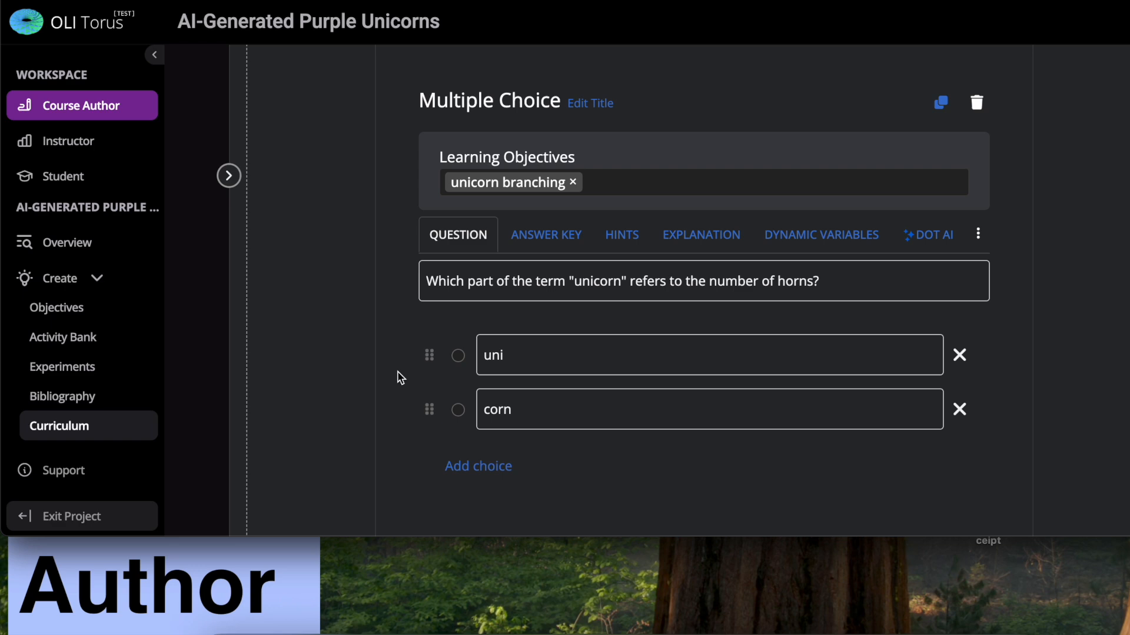
pyautogui.doubleClick(529, 353)
pyautogui.click(535, 351)
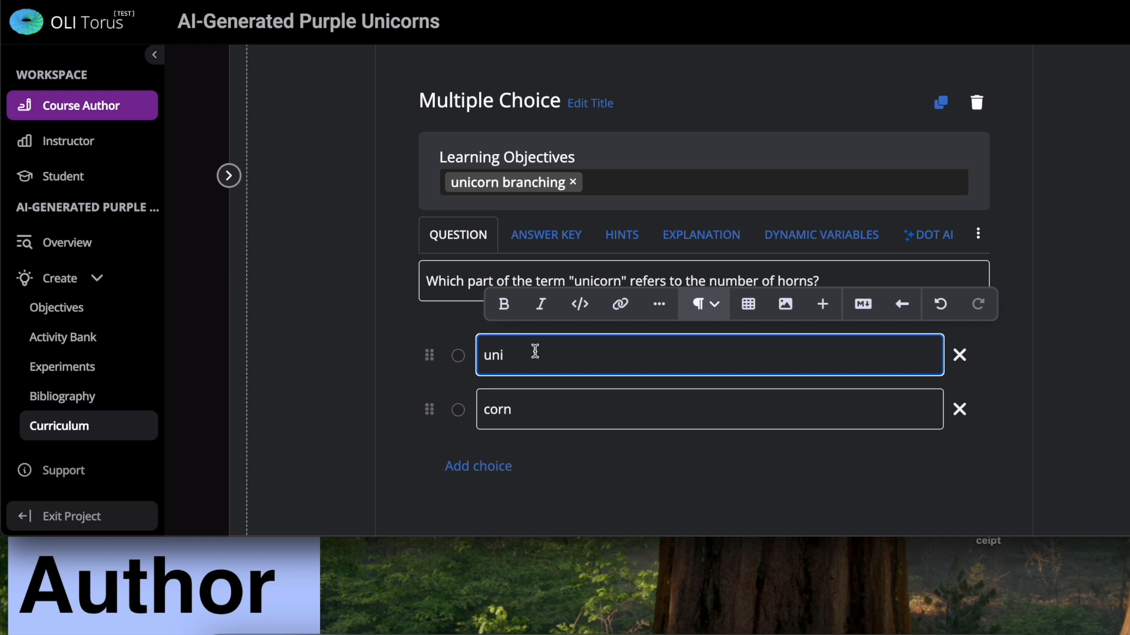
pyautogui.click(521, 409)
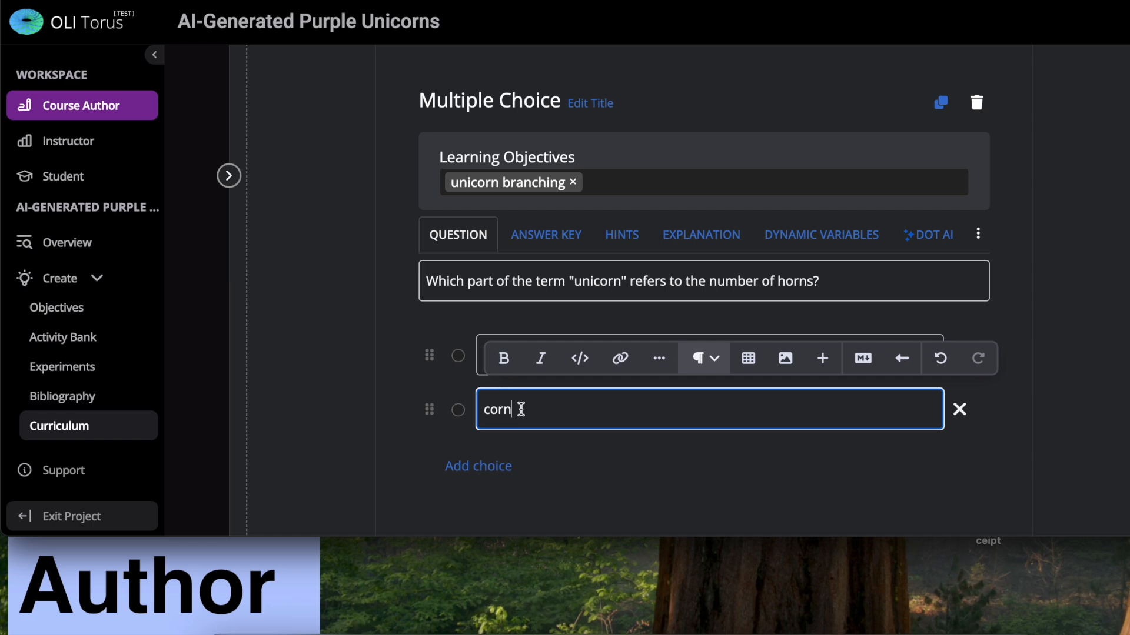
pyautogui.moveTo(484, 410); pyautogui.dragTo(525, 409)
pyautogui.click(540, 410)
# - Insert a multiple-choice question below the Section 4 paragraph at the end of the group
pyautogui.scroll(-1, 540, 411)
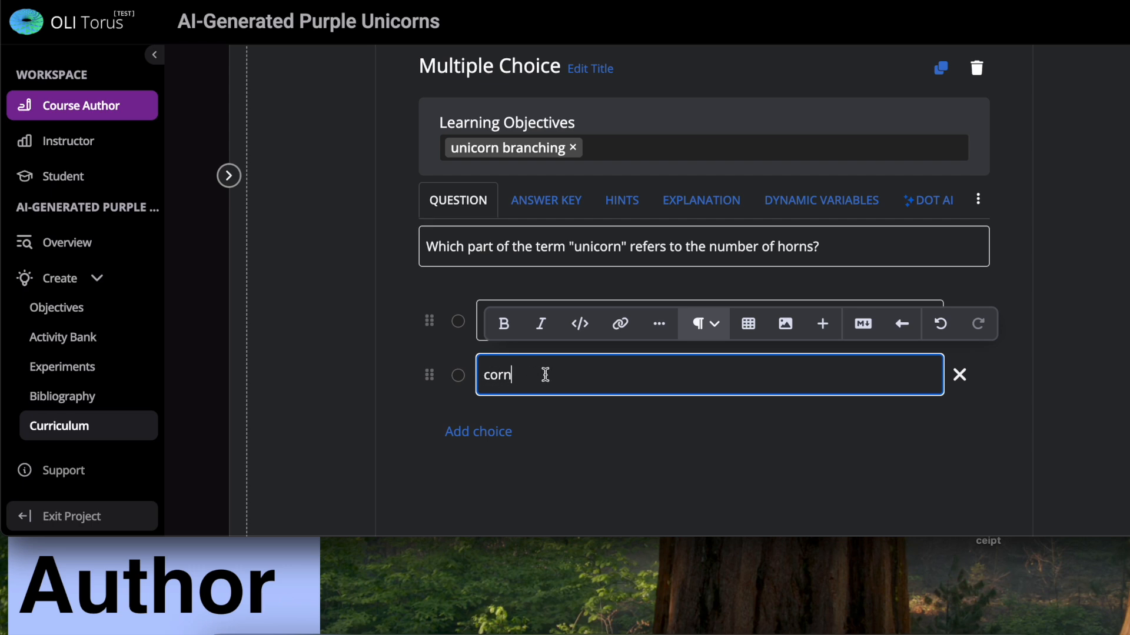
pyautogui.scroll(-7, 545, 374)
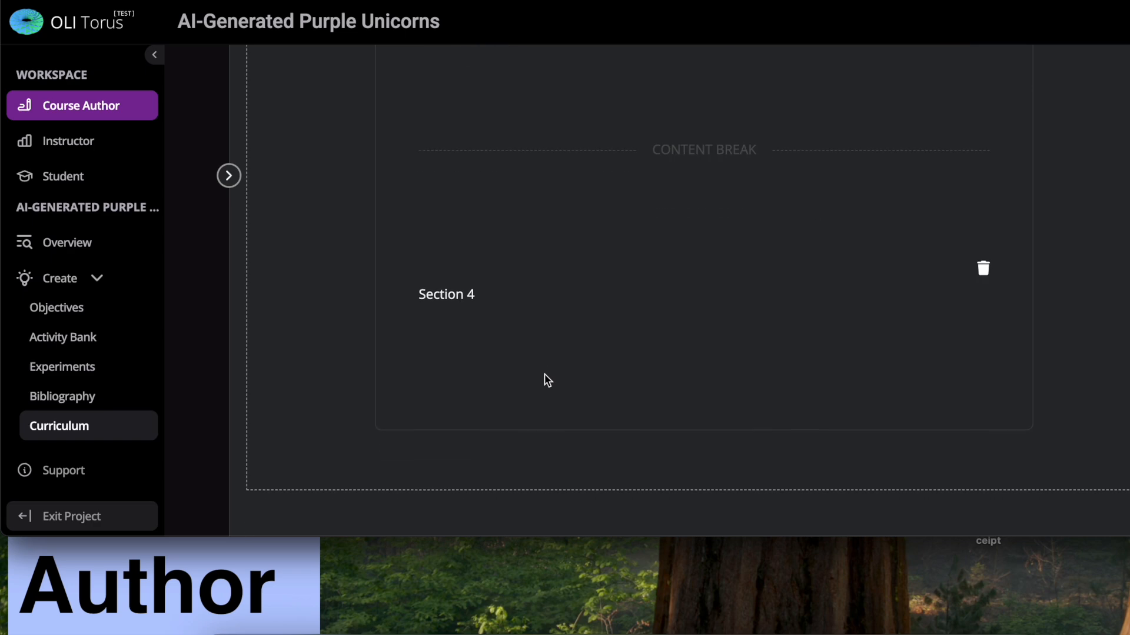
pyautogui.moveTo(413, 250)
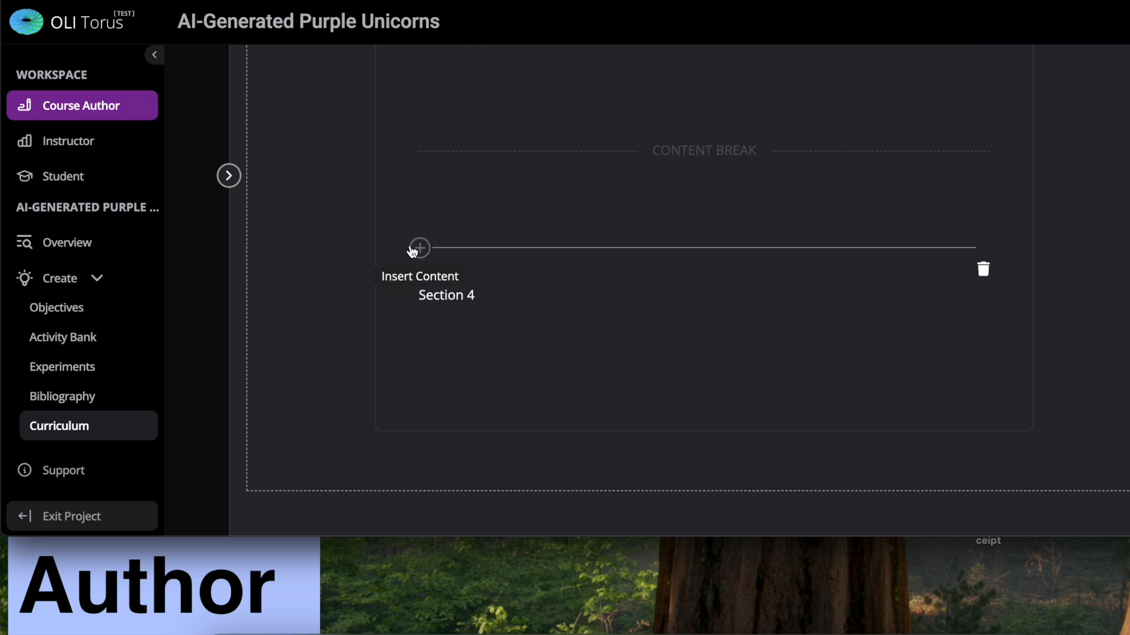
pyautogui.scroll(5, 530, 273)
pyautogui.scroll(-3, 514, 310)
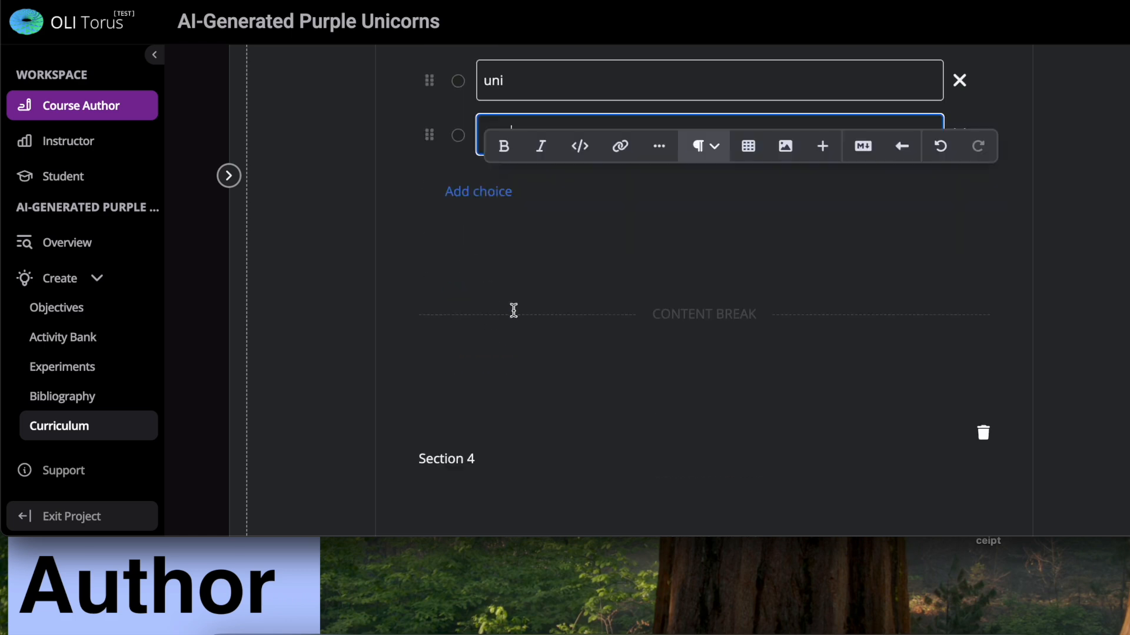
pyautogui.scroll(-4, 514, 310)
pyautogui.click(419, 336)
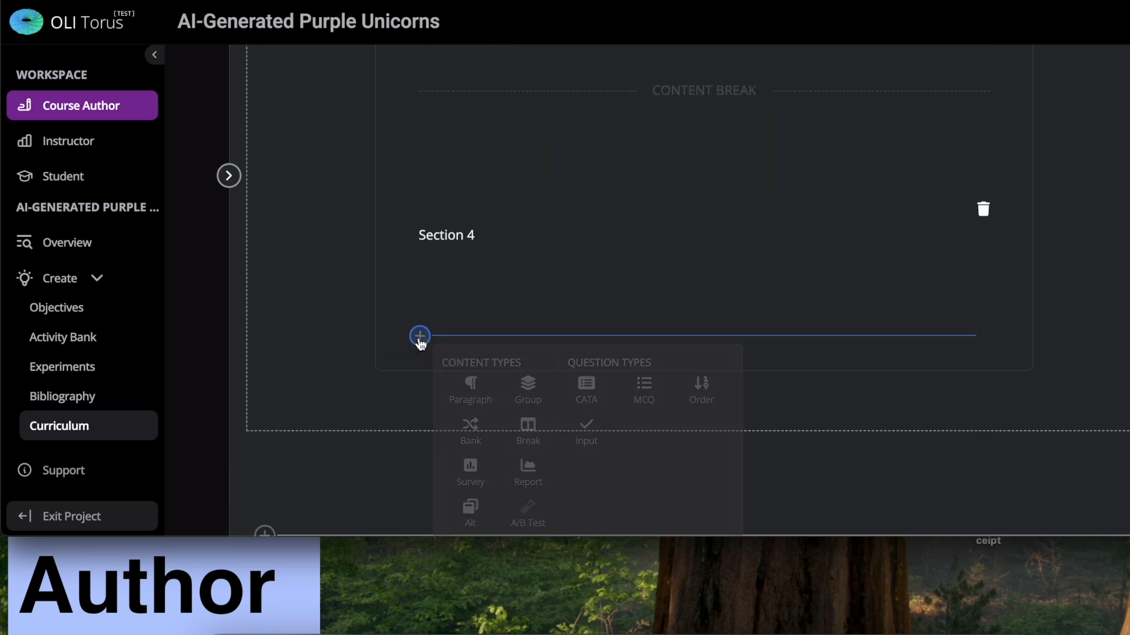
pyautogui.click(645, 391)
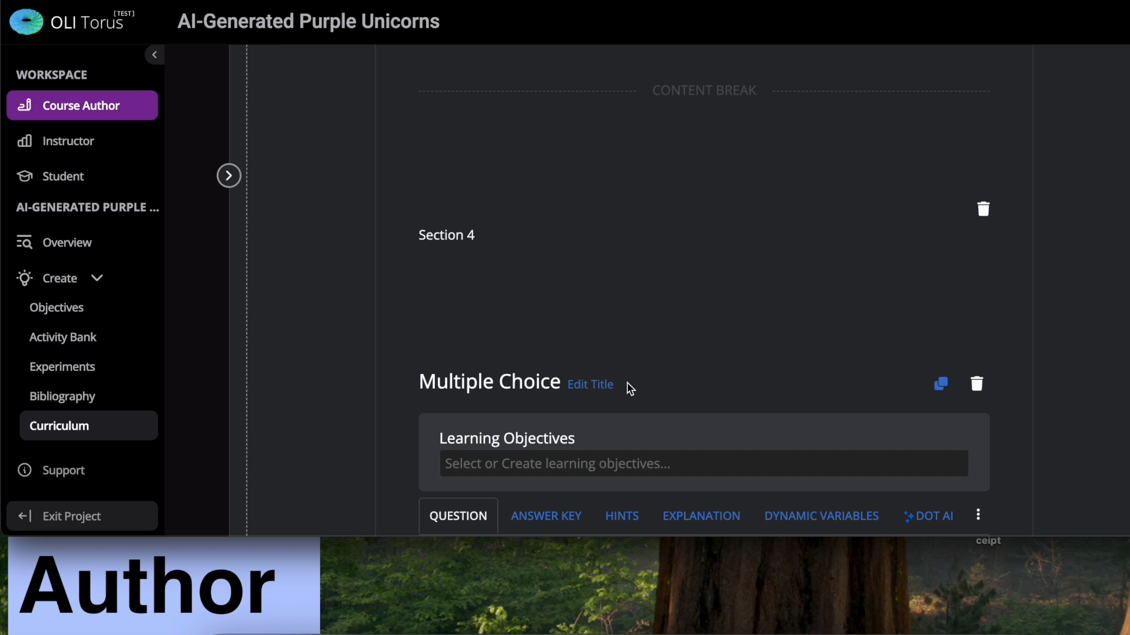
# - Assign the "unicorn branching" learning objective to the Section 4 multiple-choice question
pyautogui.scroll(-3, 498, 379)
pyautogui.click(499, 327)
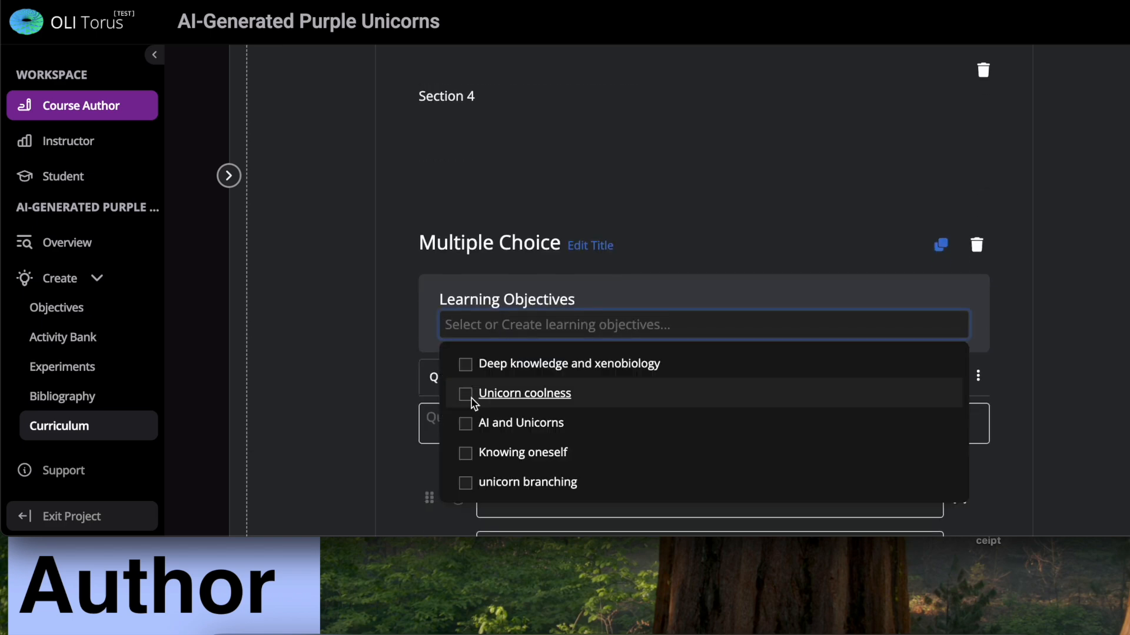
pyautogui.click(469, 482)
# - Enter "What does "uni" mean in Latin" as the Section 4 question's text
pyautogui.click(474, 426)
pyautogui.scroll(-2, 474, 426)
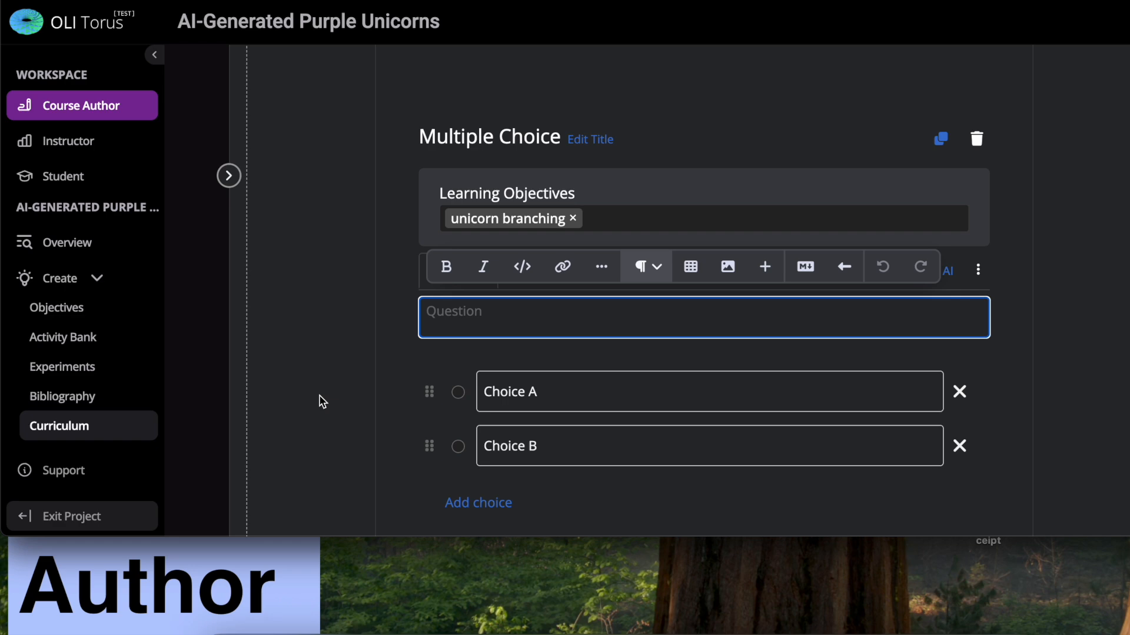
pyautogui.write('What does "uni" mean in Latin')
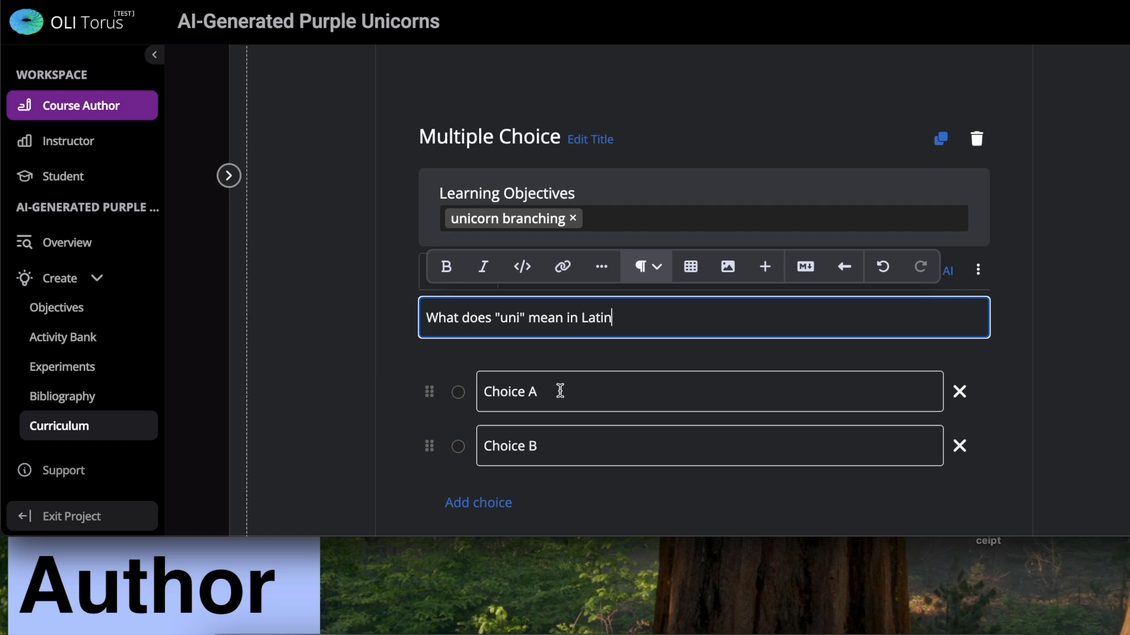
# - Replace the Section 4 question's two default answer choices with "One" and "Many"
pyautogui.moveTo(560, 392); pyautogui.dragTo(443, 390)
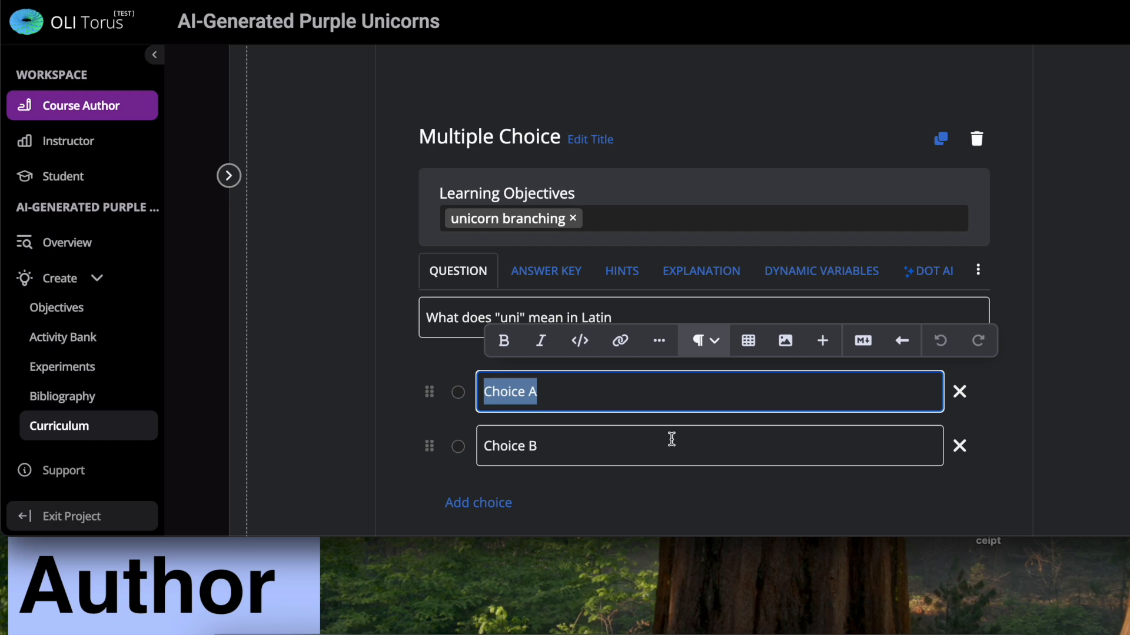
pyautogui.write('One')
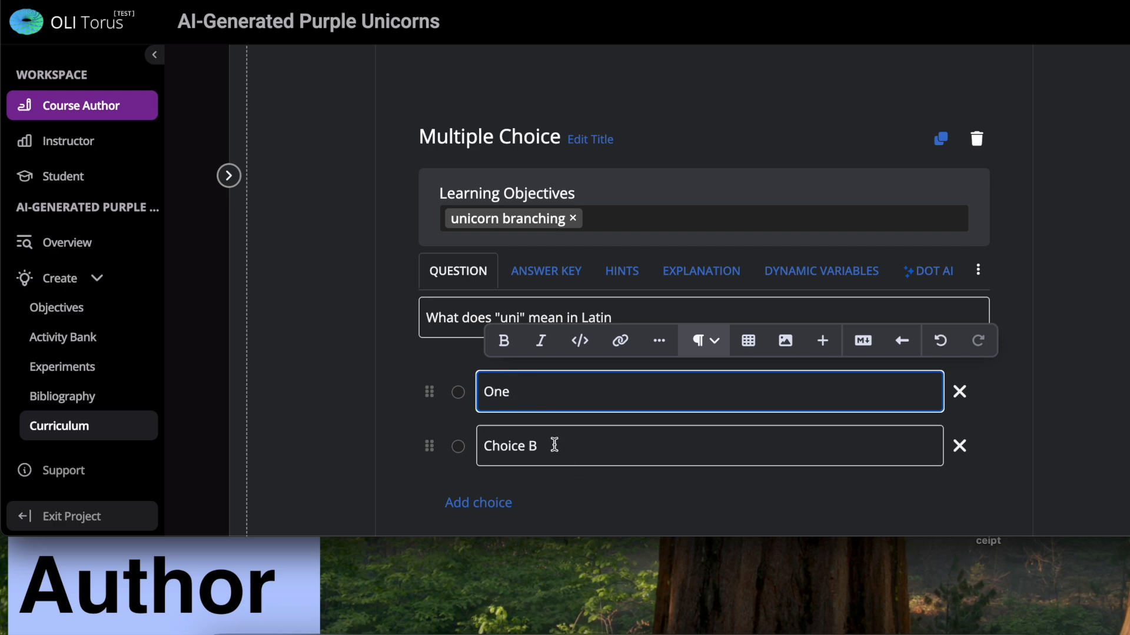
pyautogui.moveTo(555, 446); pyautogui.dragTo(448, 447)
pyautogui.scroll(-1, 406, 419)
pyautogui.write('Man')
pyautogui.click(398, 380)
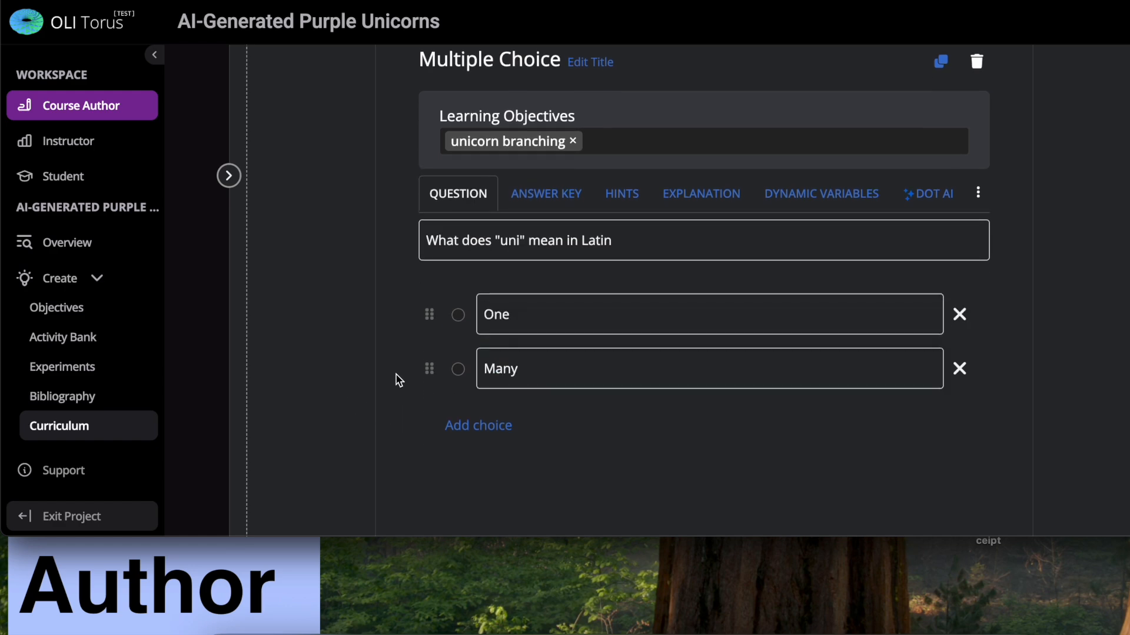
# - Check the answer key of the Section 4 question, return to its question text and choices, and review the Section 3 question
pyautogui.scroll(1, 540, 313)
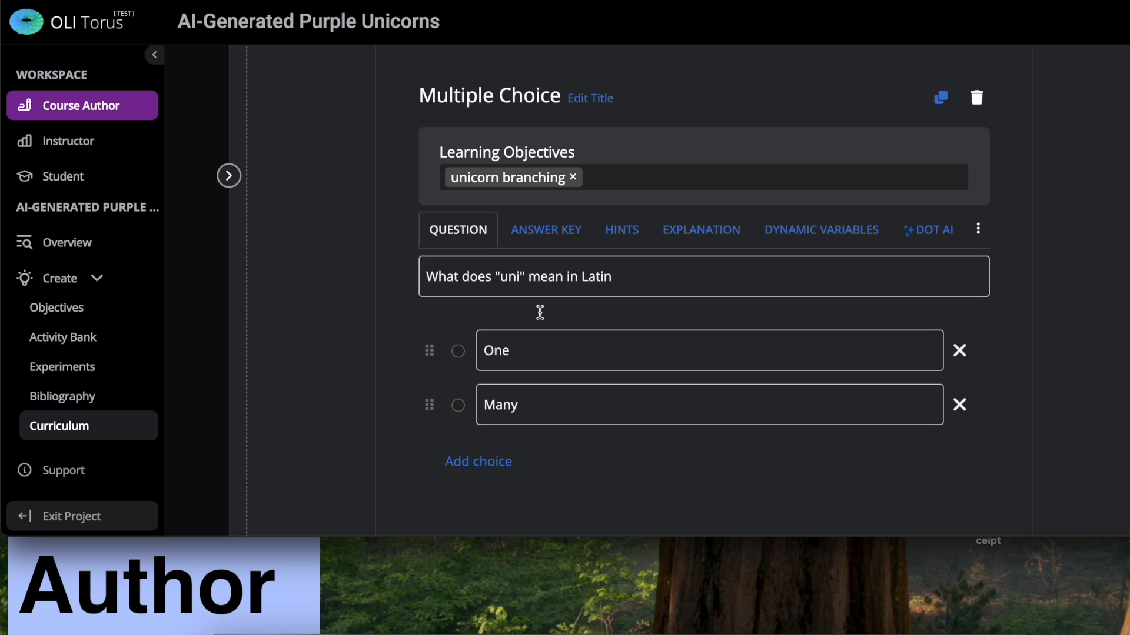
pyautogui.scroll(3, 540, 312)
pyautogui.scroll(-1, 547, 308)
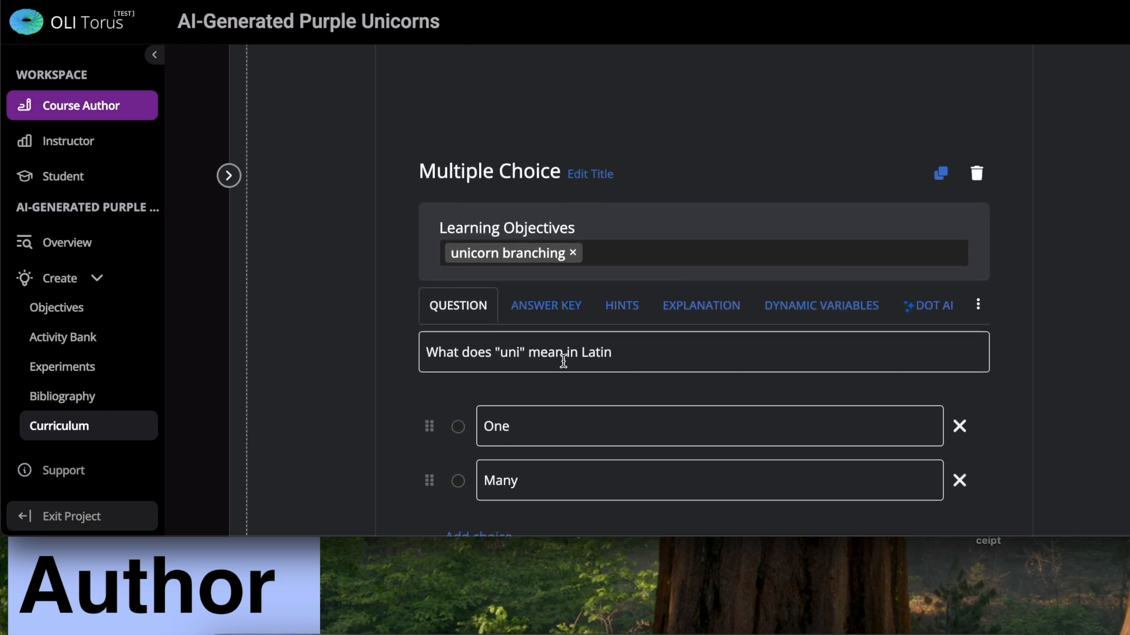
pyautogui.click(549, 307)
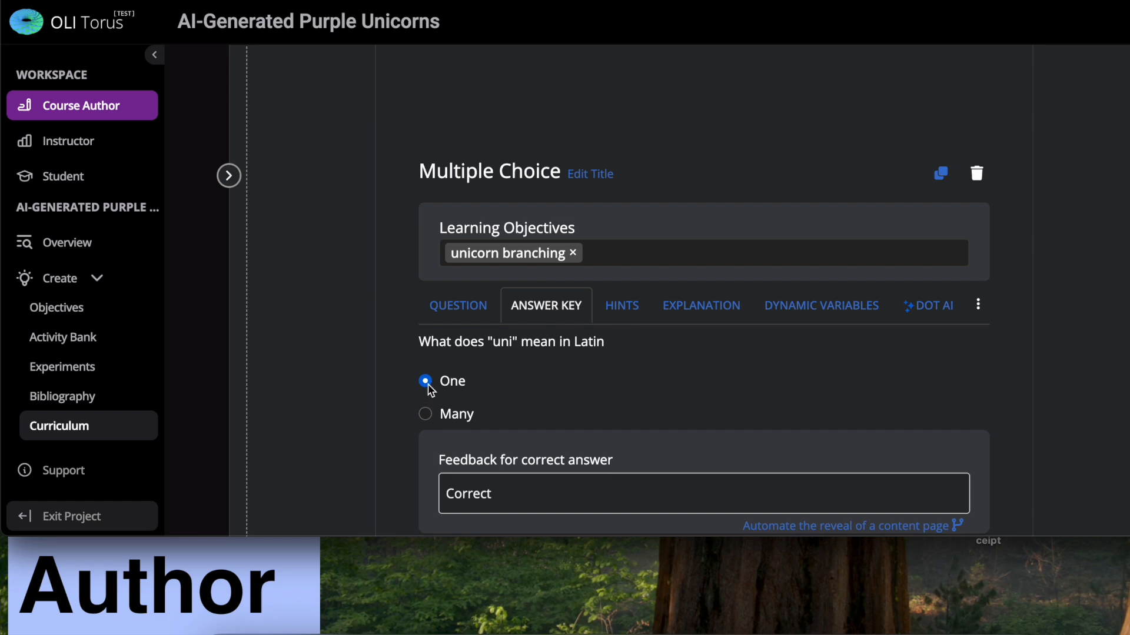
pyautogui.click(447, 310)
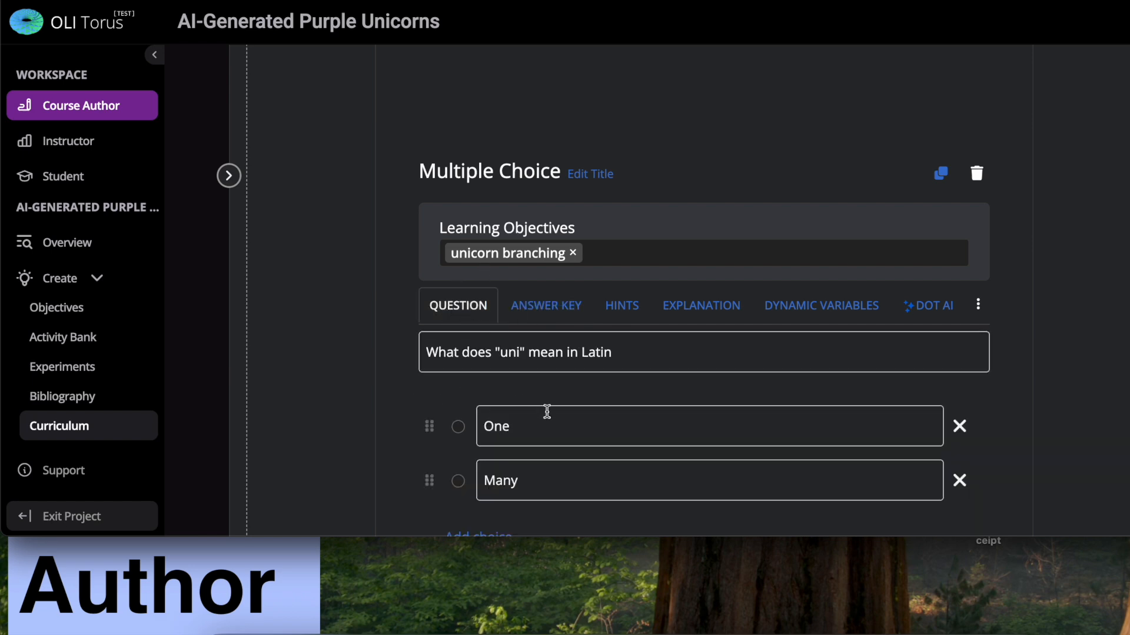
pyautogui.scroll(-2, 548, 412)
pyautogui.scroll(1, 548, 411)
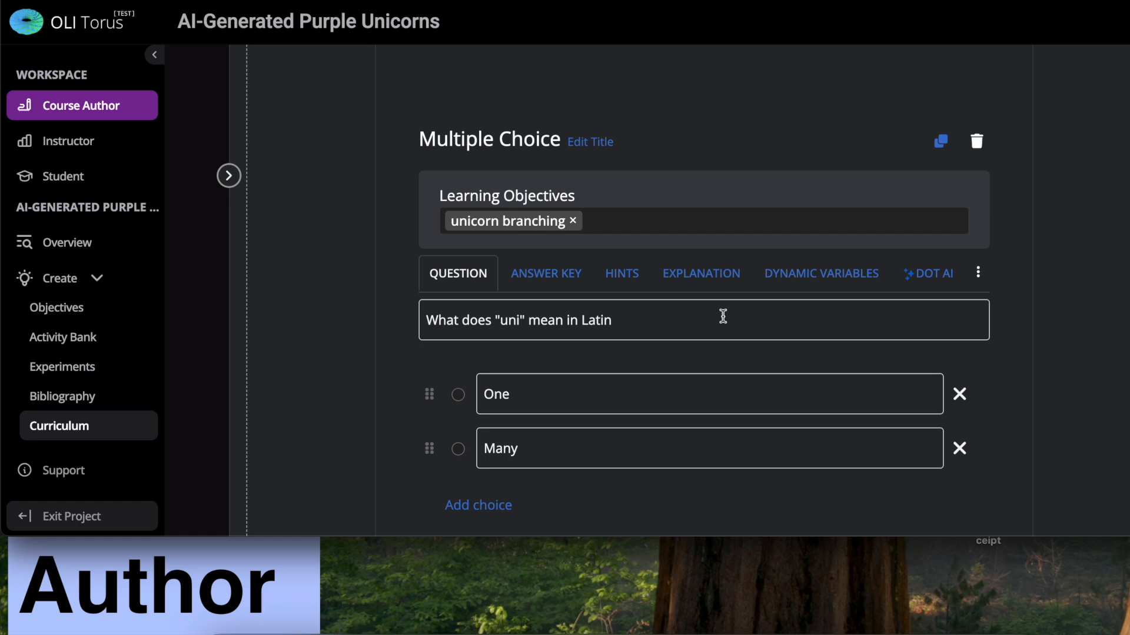
pyautogui.scroll(9, 724, 318)
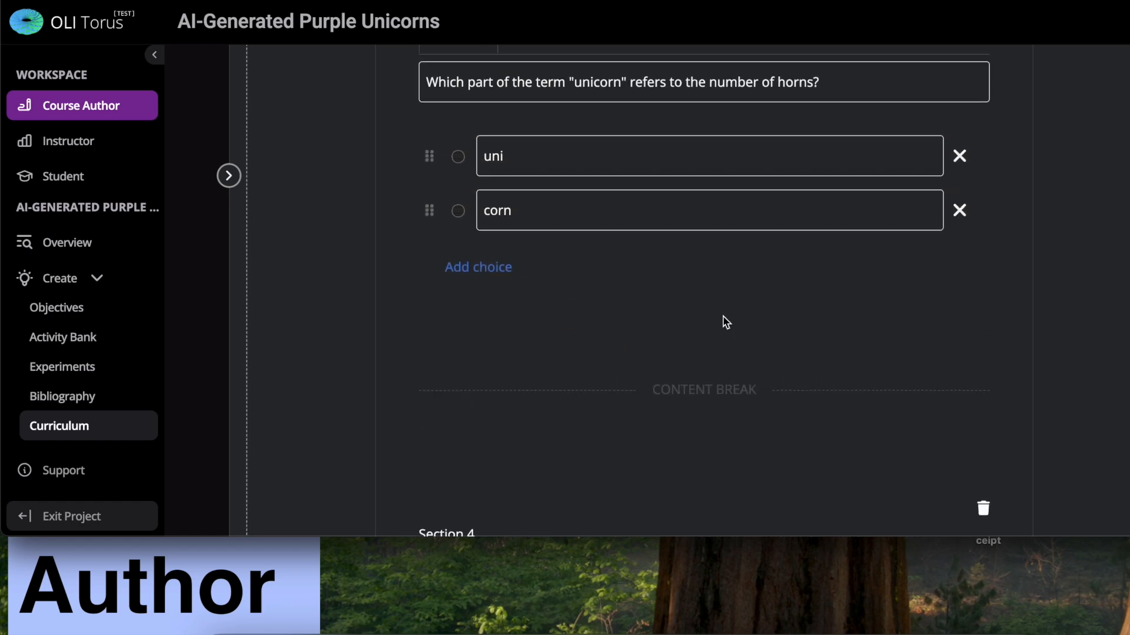
# - Review the Section 3 question's text and its "uni" and "corn" answer choices
pyautogui.scroll(3, 726, 321)
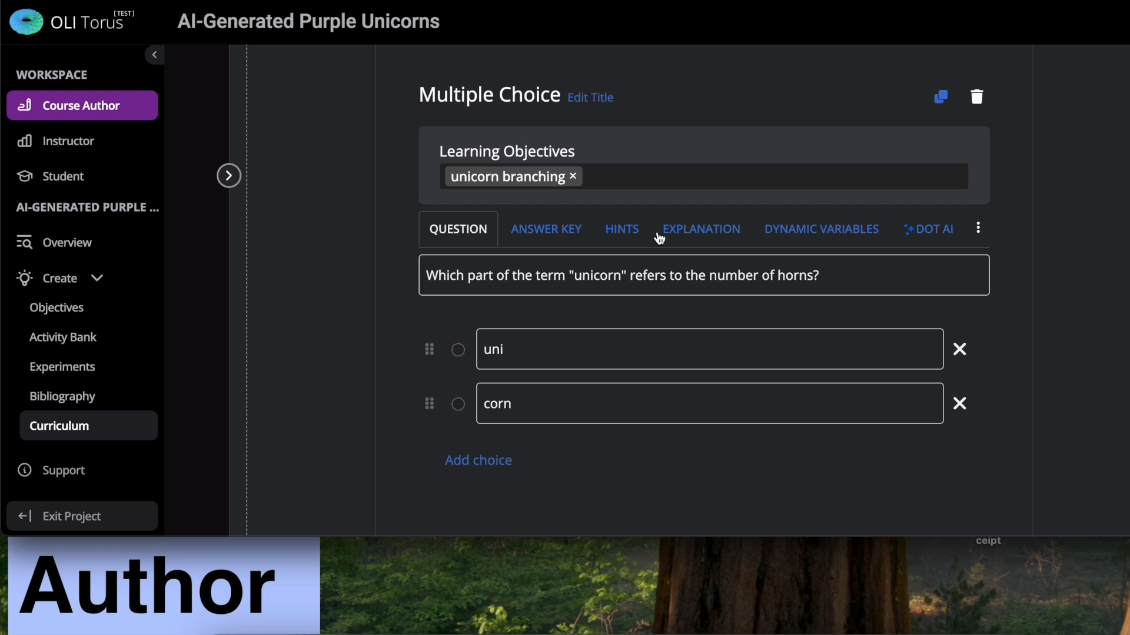
pyautogui.scroll(1, 545, 265)
pyautogui.scroll(-1, 543, 266)
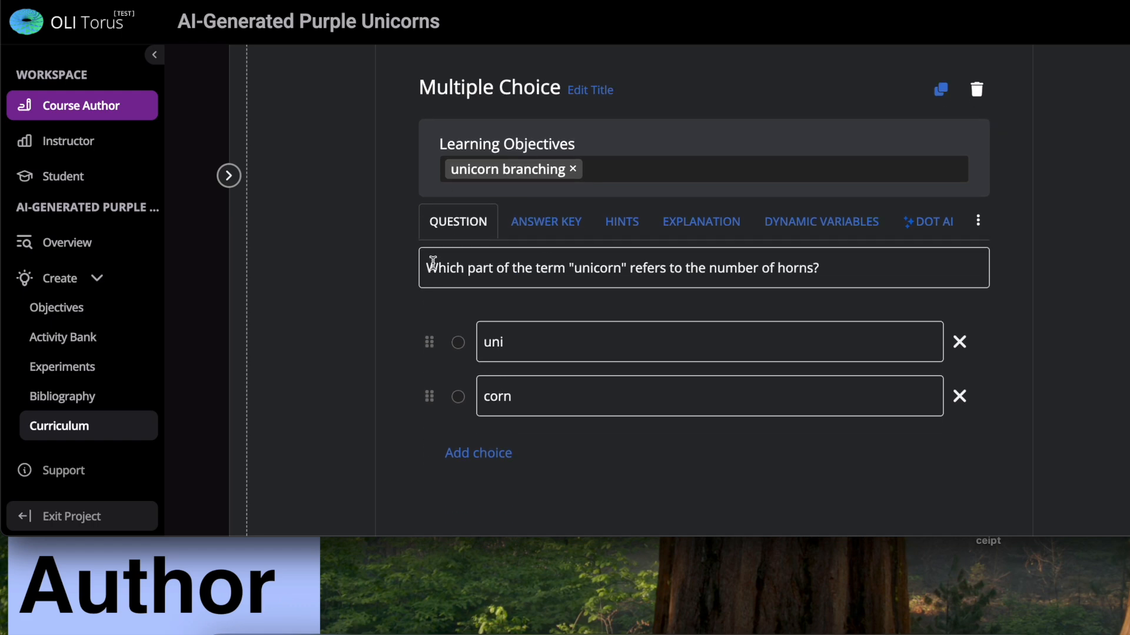
pyautogui.moveTo(434, 266); pyautogui.dragTo(847, 270)
pyautogui.click(848, 271)
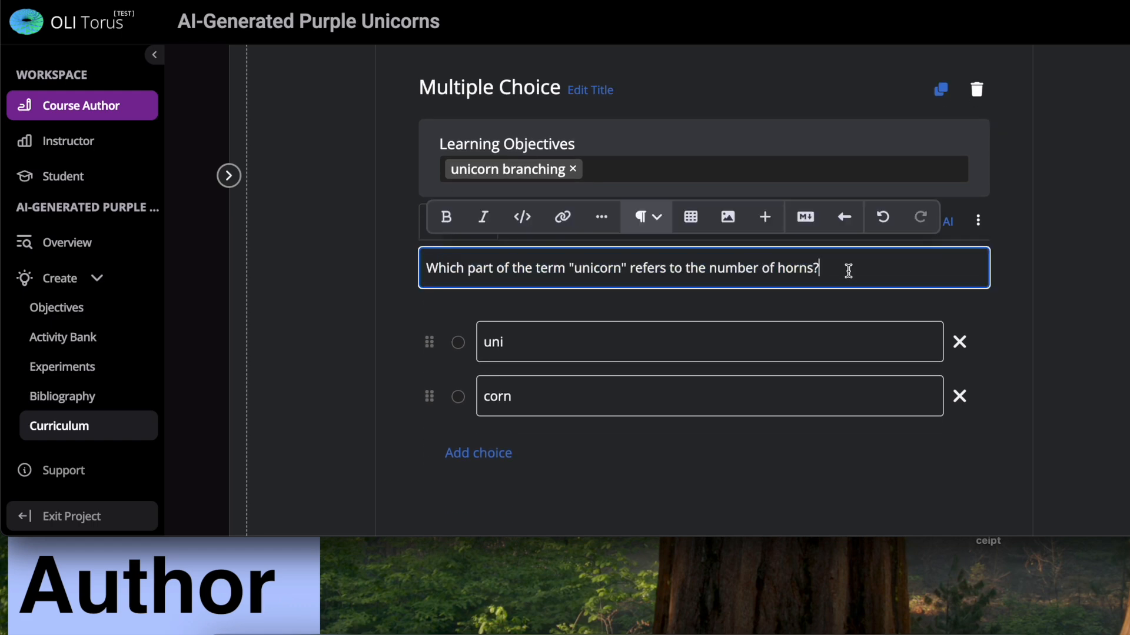
pyautogui.click(542, 343)
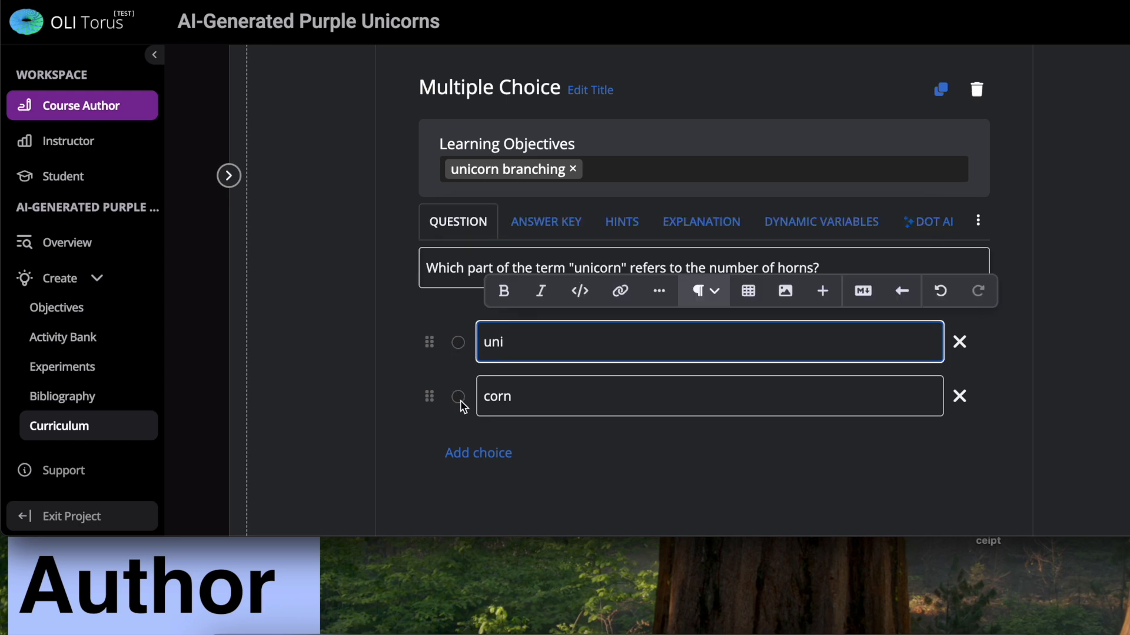
pyautogui.click(551, 392)
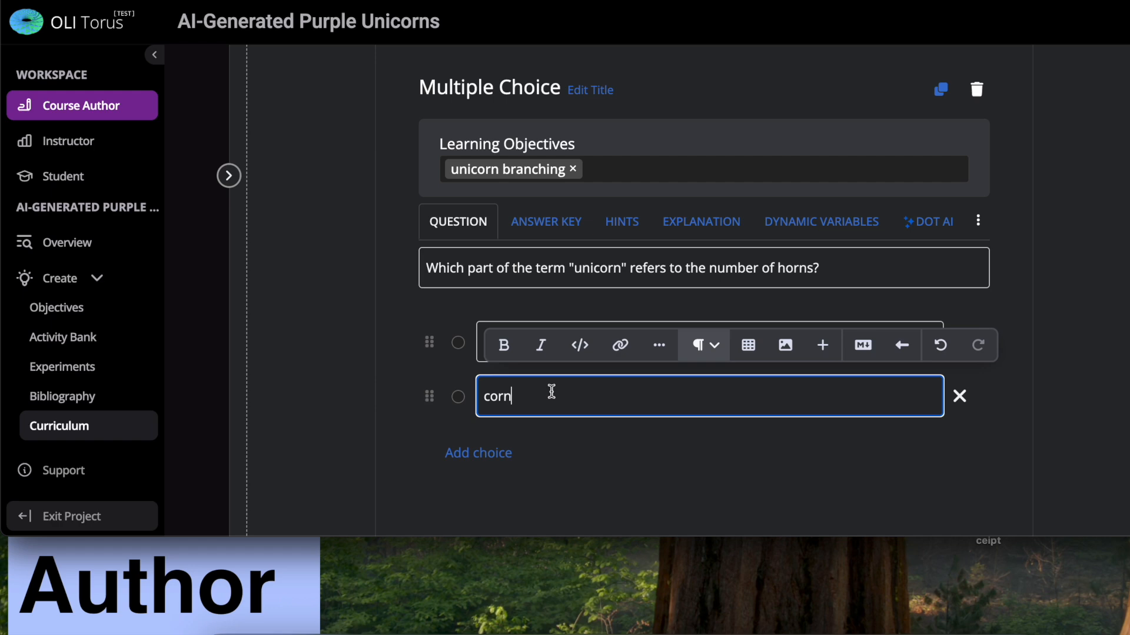
pyautogui.scroll(-4, 552, 392)
pyautogui.scroll(3, 551, 392)
pyautogui.scroll(-1, 477, 510)
pyautogui.scroll(3, 476, 511)
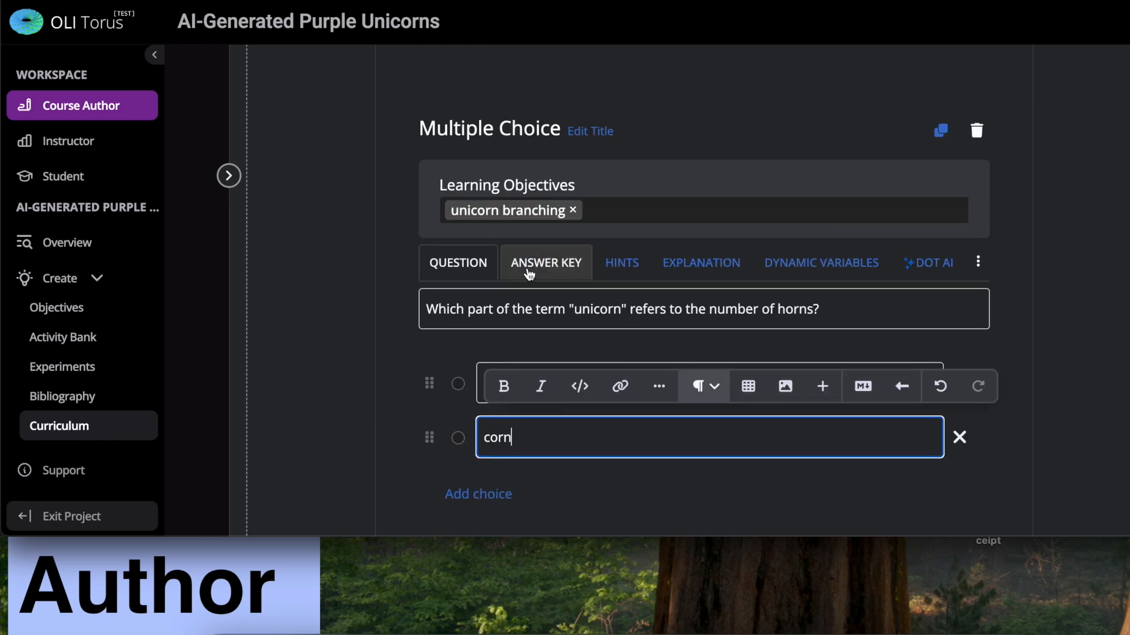
# - In the Section 3 question's answer key, automate the feedback for incorrect answers to display content group number 4
pyautogui.click(539, 271)
pyautogui.scroll(-3, 835, 360)
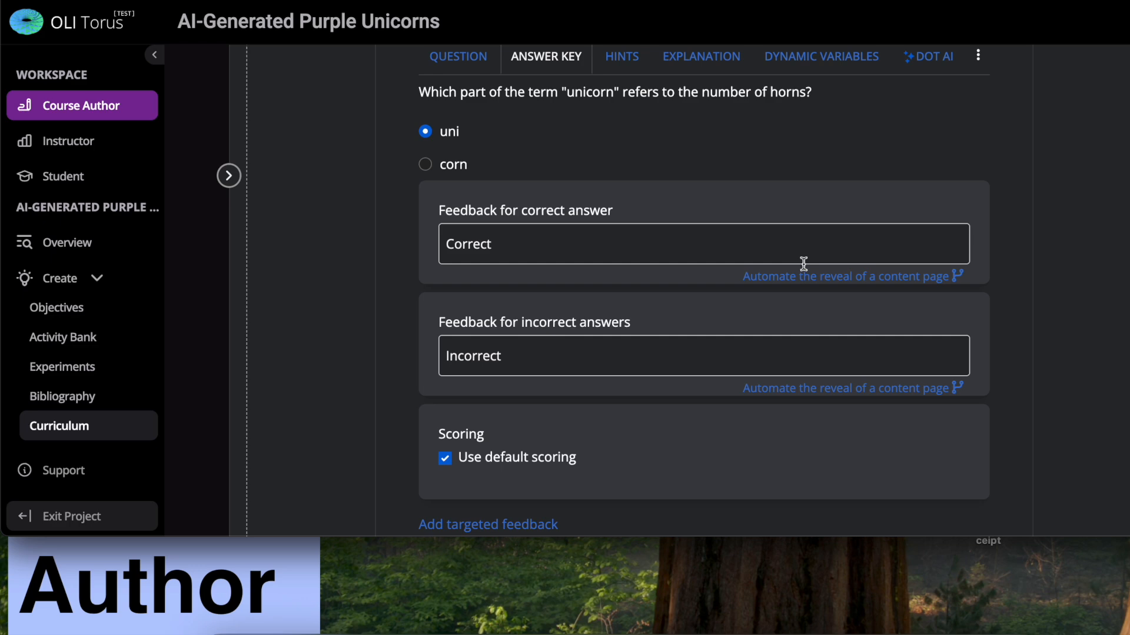
pyautogui.scroll(-1, 778, 318)
pyautogui.scroll(-2, 778, 319)
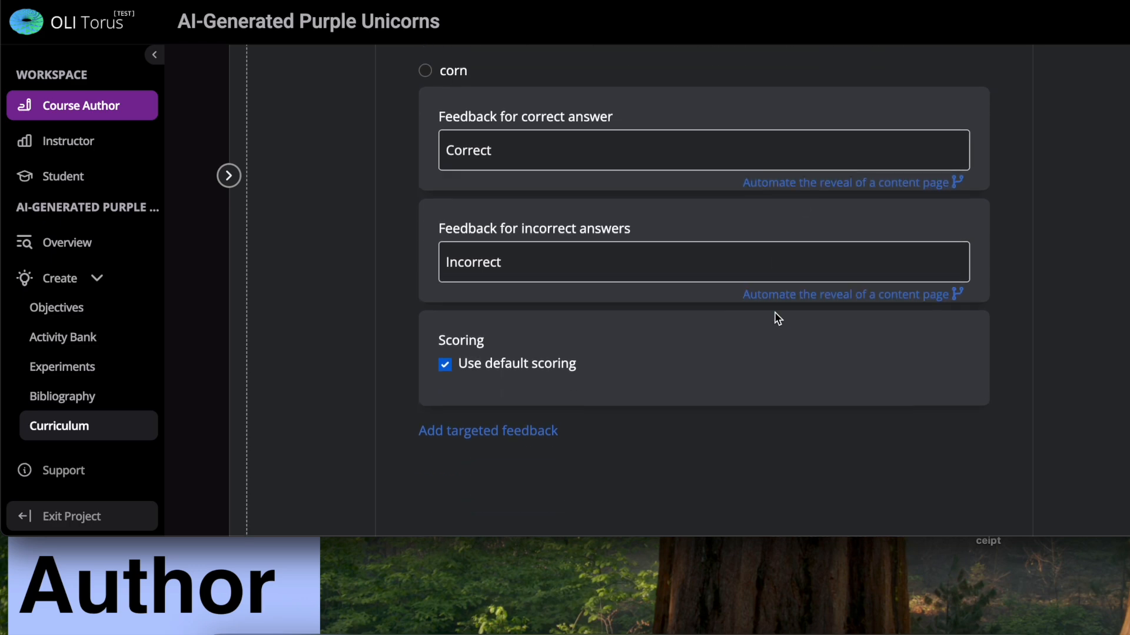
pyautogui.scroll(2, 778, 318)
pyautogui.scroll(-6, 778, 318)
pyautogui.scroll(3, 777, 318)
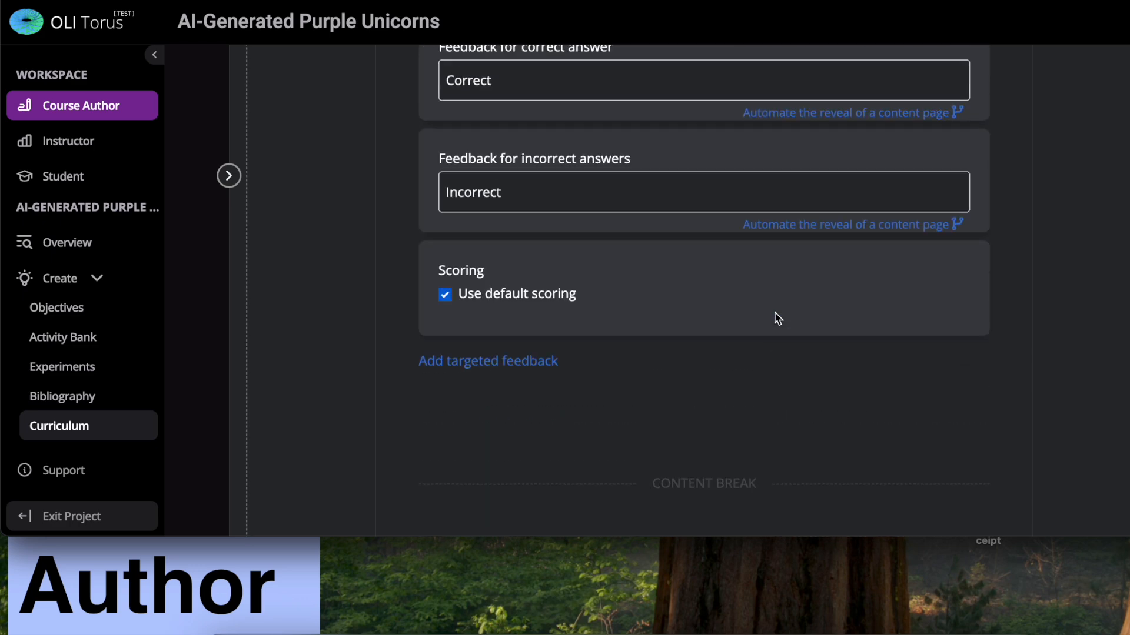
pyautogui.scroll(1, 778, 318)
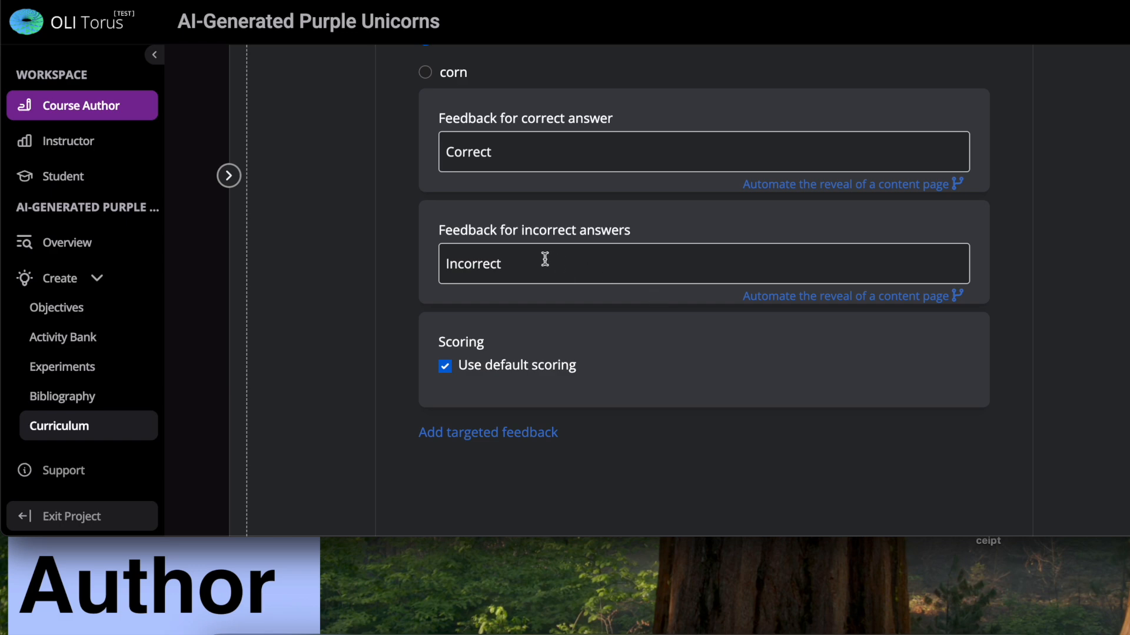
pyautogui.click(785, 299)
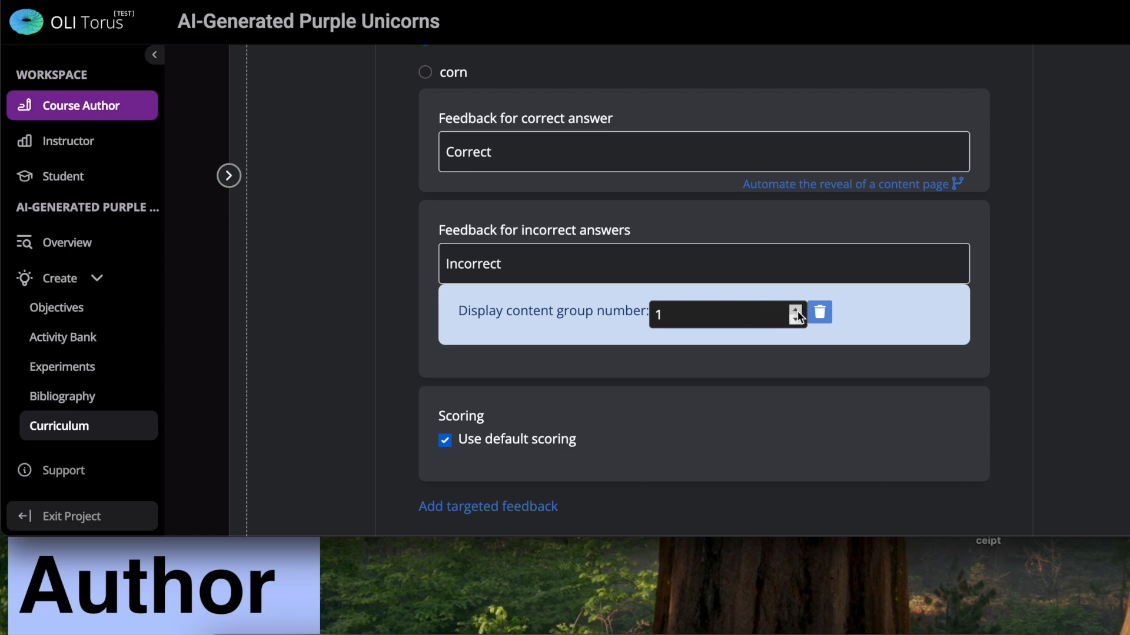
pyautogui.click(795, 312)
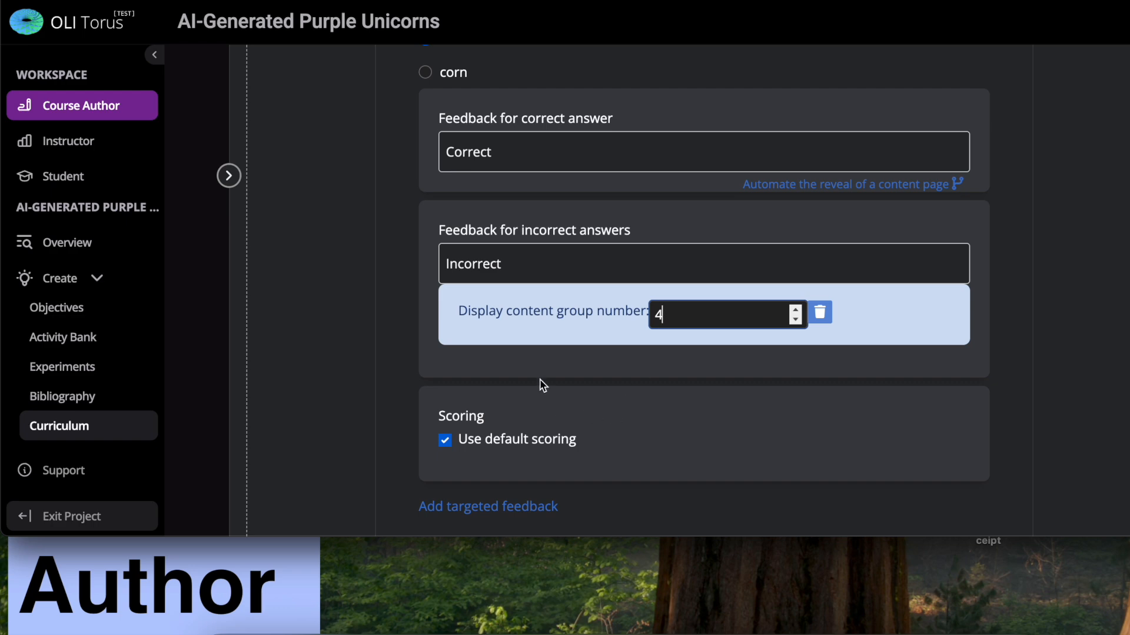
pyautogui.scroll(-1, 563, 412)
pyautogui.scroll(2, 562, 412)
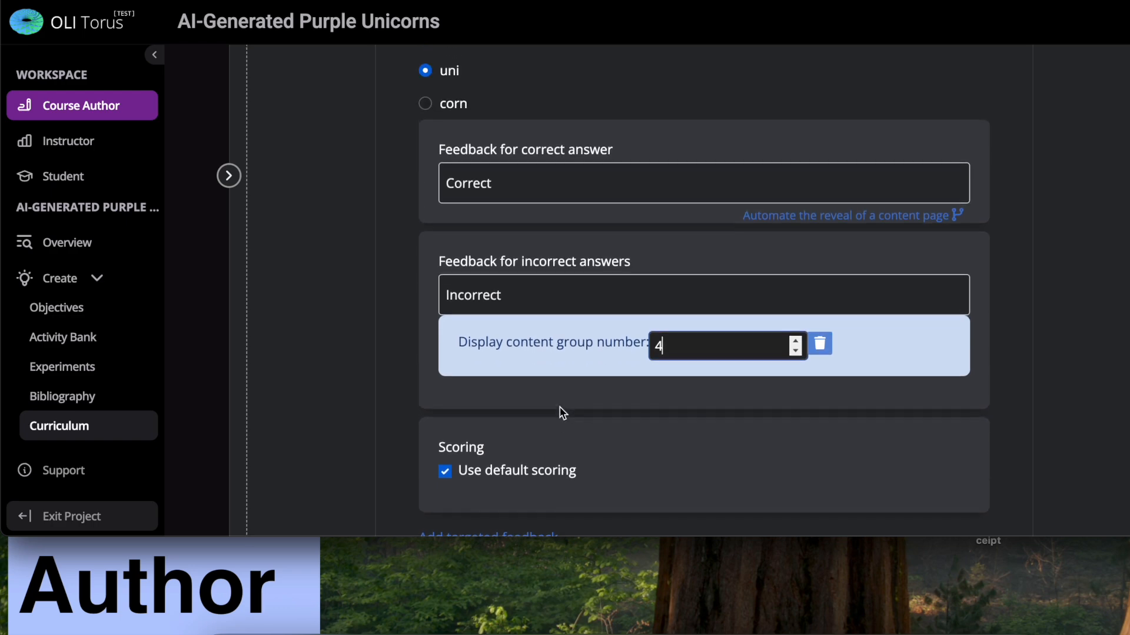
# - Check the Section 2 text that congratulates learners on the right answer
pyautogui.scroll(6, 562, 411)
pyautogui.scroll(6, 560, 411)
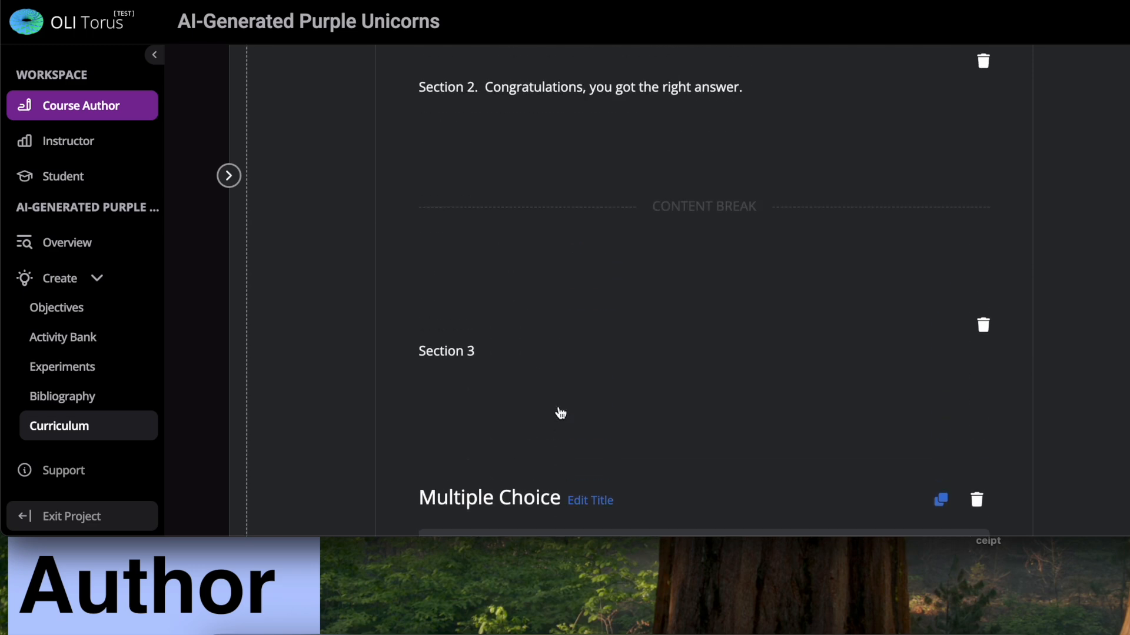
pyautogui.click(748, 229)
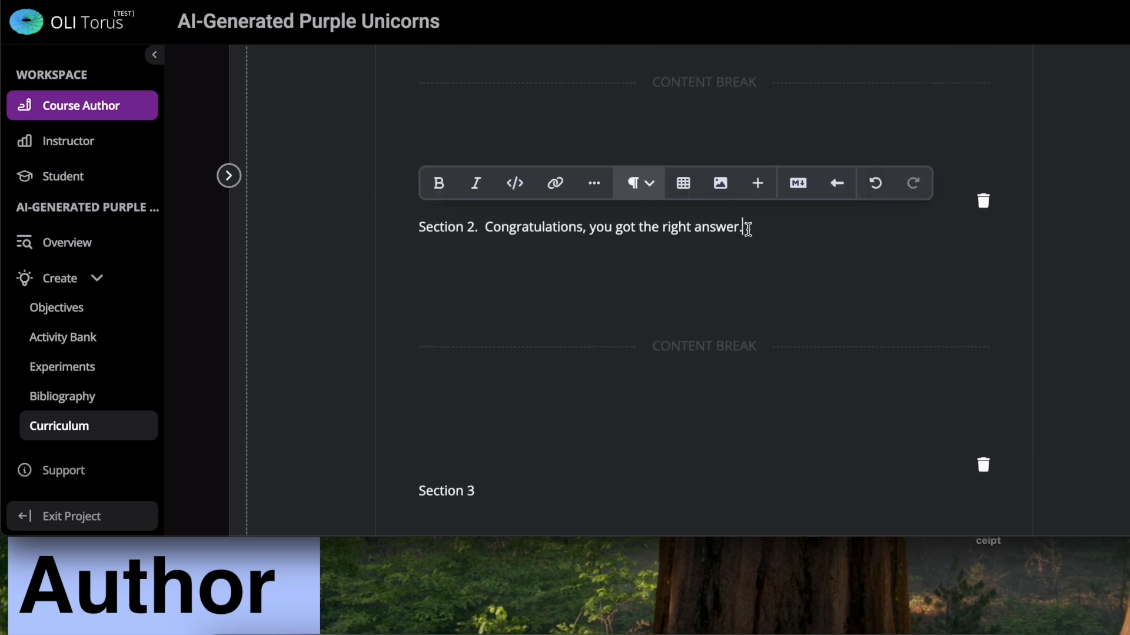
pyautogui.moveTo(748, 229); pyautogui.dragTo(420, 222)
pyautogui.click(496, 230)
pyautogui.scroll(6, 497, 233)
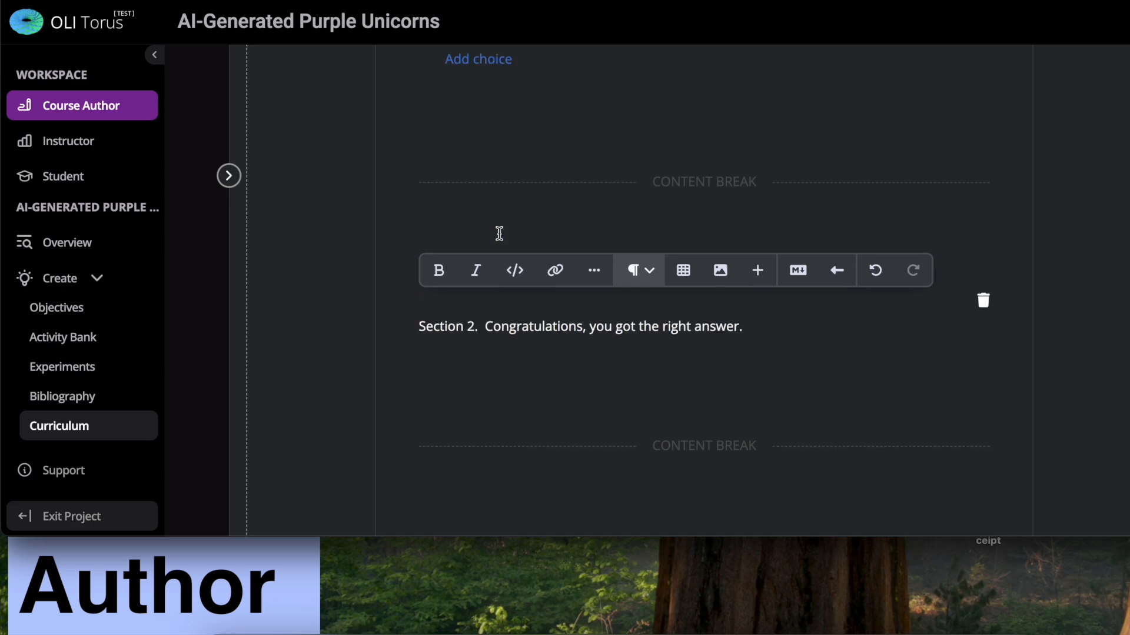
# - In the Section 1 question's answer key, automate the feedback for the correct answer to display content group number 2
pyautogui.scroll(2, 501, 236)
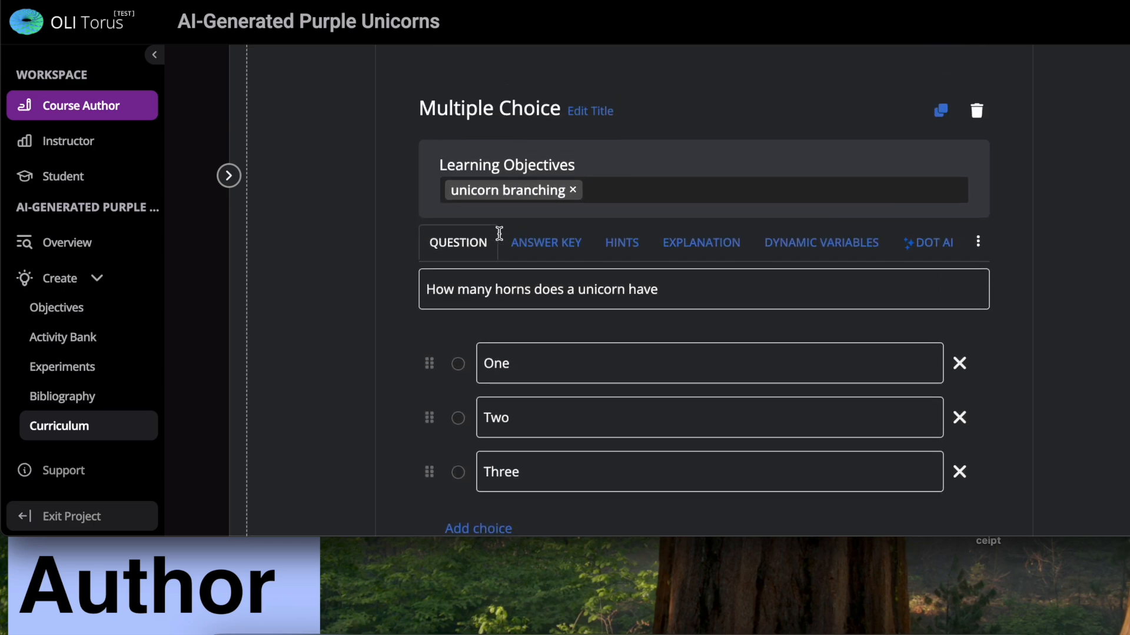
pyautogui.click(541, 220)
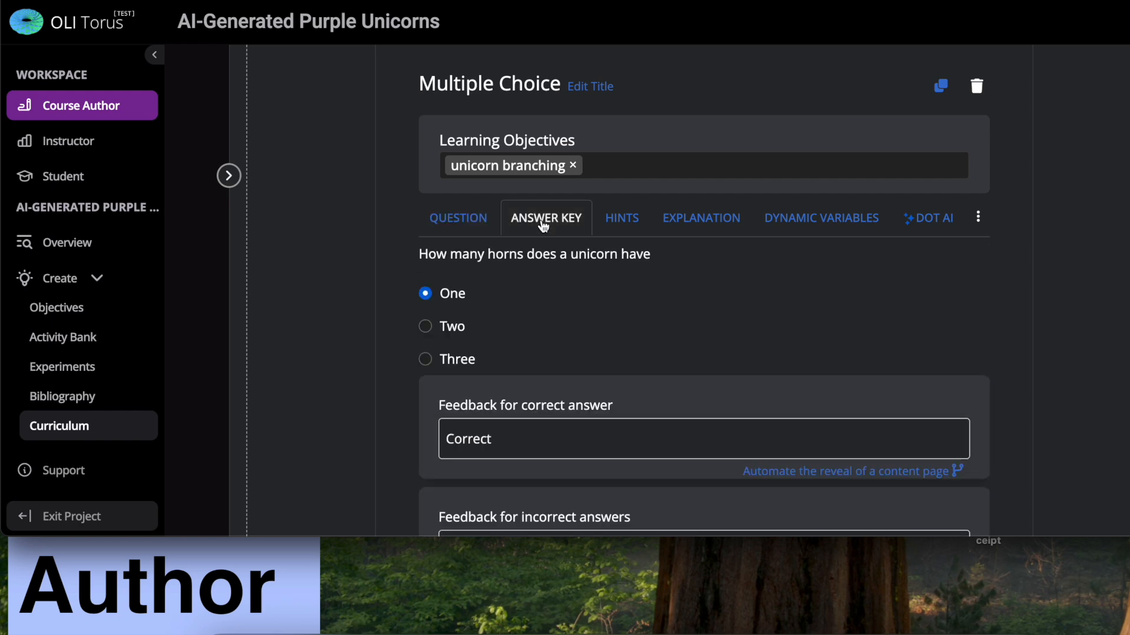
pyautogui.scroll(-1, 622, 297)
pyautogui.scroll(-1, 623, 299)
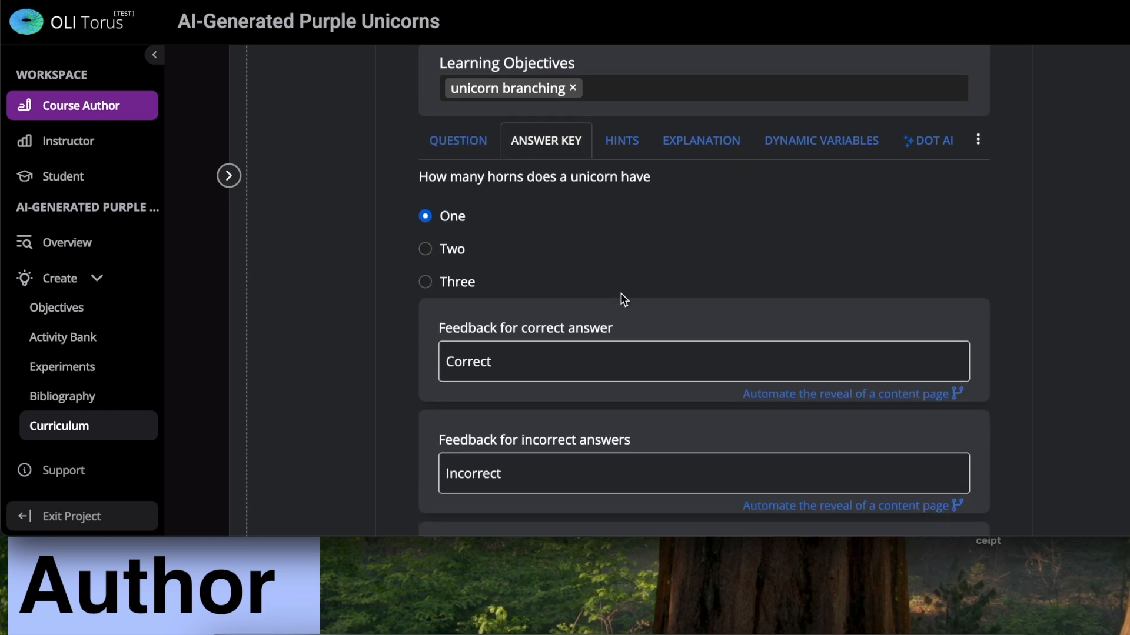
pyautogui.scroll(-1, 624, 300)
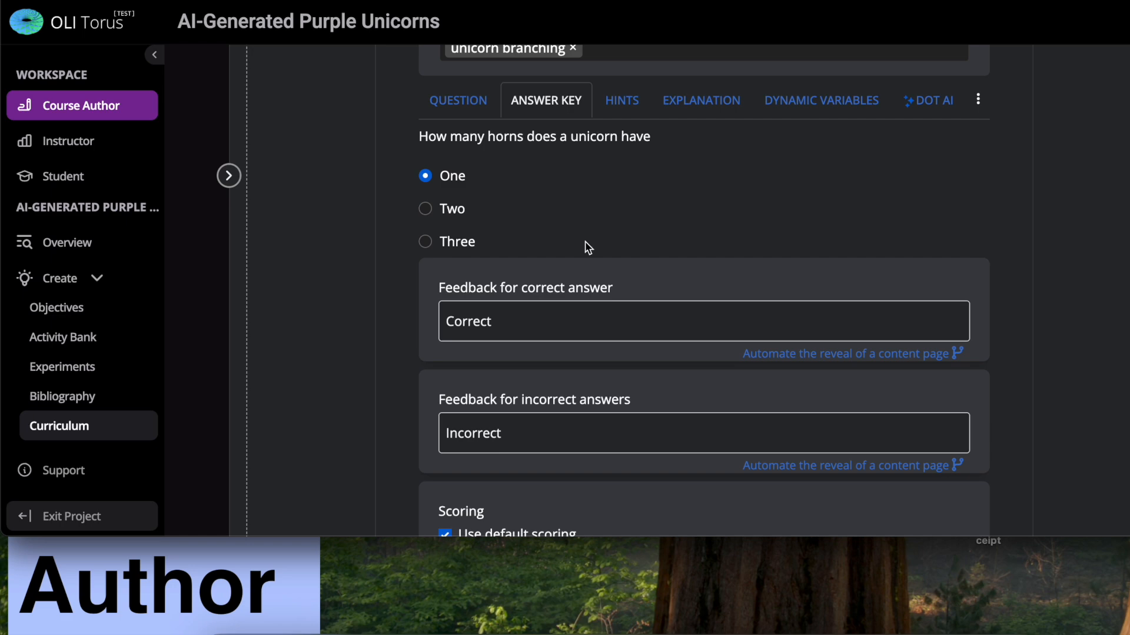
pyautogui.scroll(1, 587, 245)
pyautogui.scroll(-1, 587, 247)
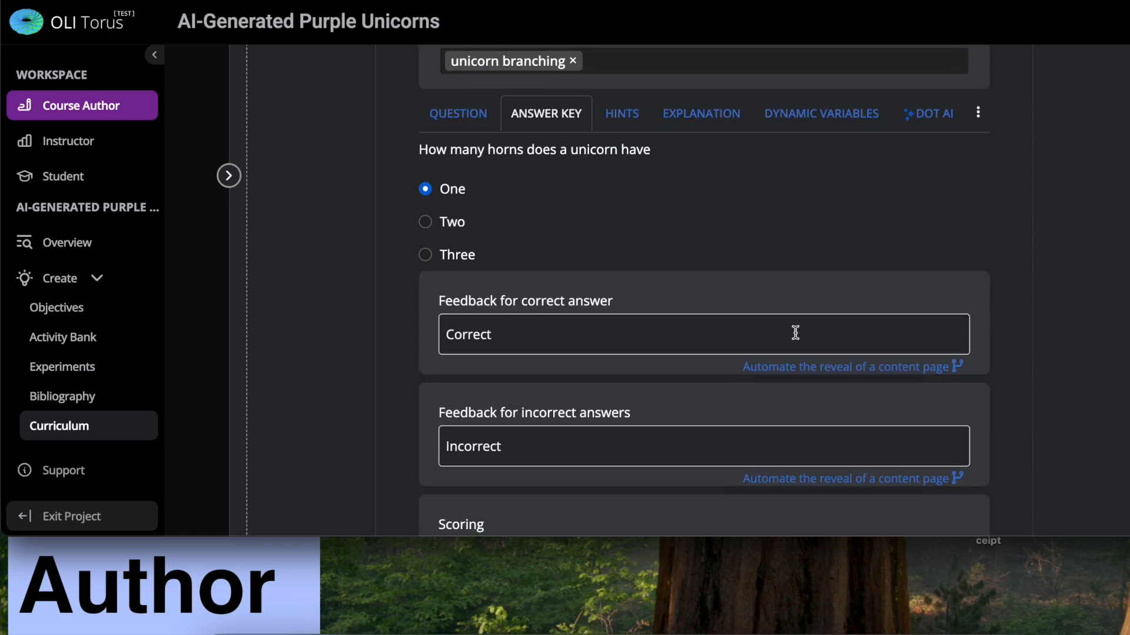
pyautogui.click(801, 366)
pyautogui.click(795, 380)
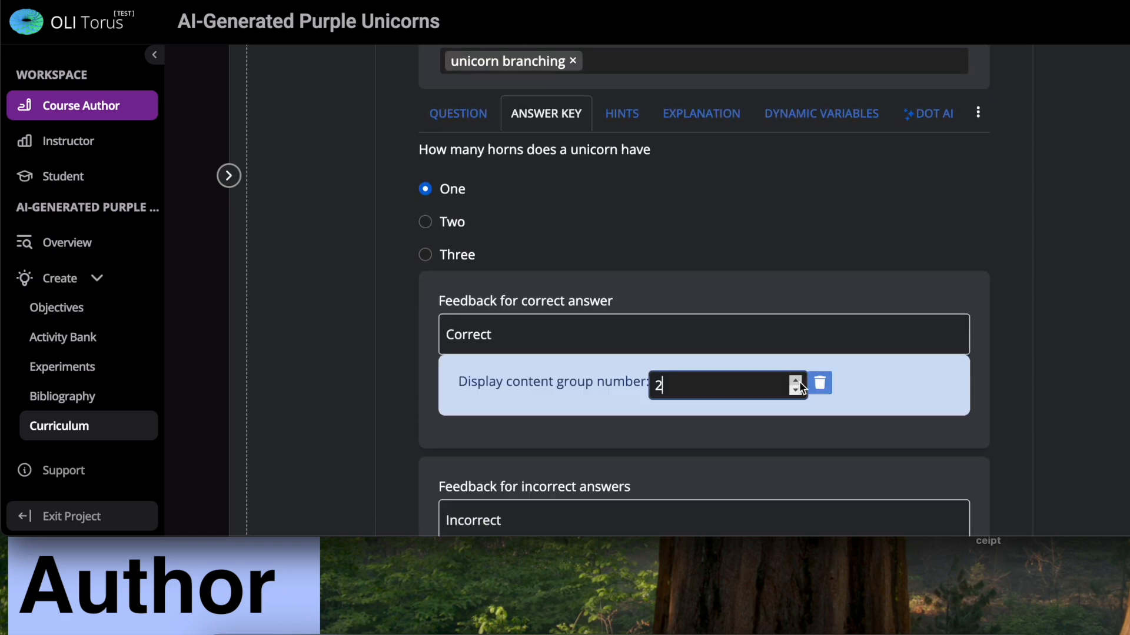
pyautogui.click(396, 360)
# - Automate the Section 1 question's feedback for incorrect answers to display content group number 3
pyautogui.scroll(-3, 396, 361)
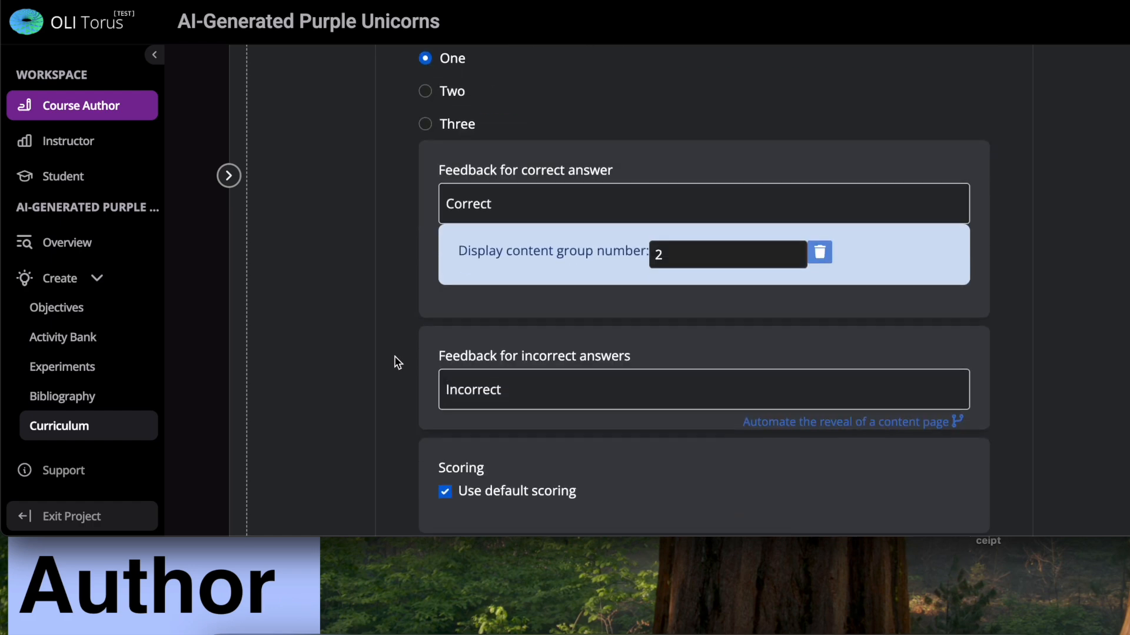
pyautogui.click(782, 426)
pyautogui.click(796, 436)
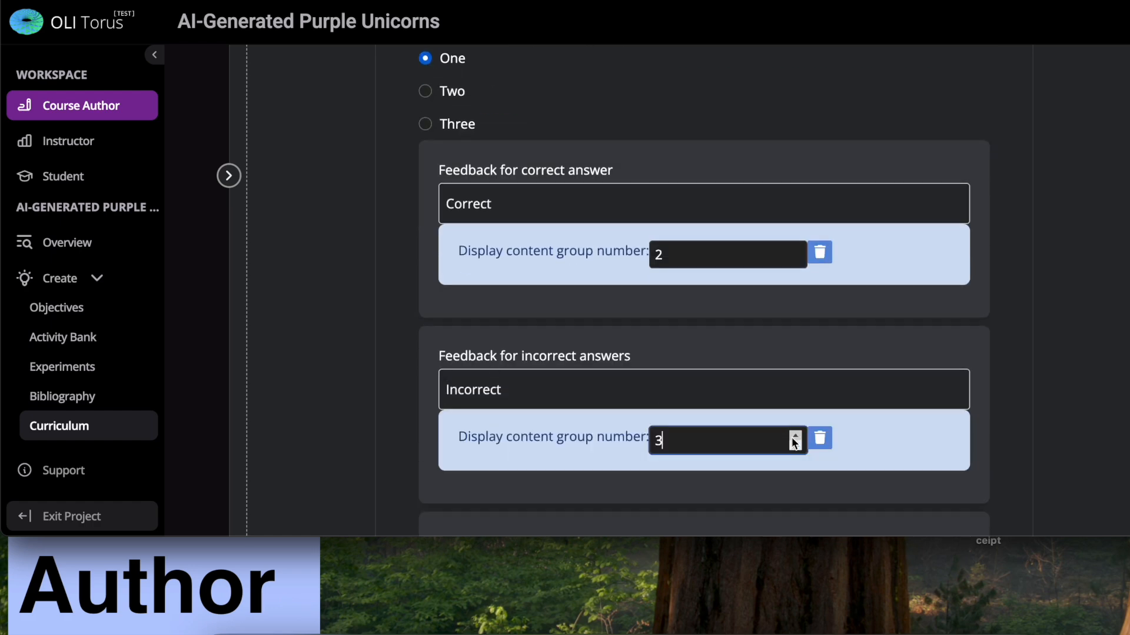
pyautogui.click(398, 383)
# - Review the Section 1 question's answer key and the content groups assigned to its correct and incorrect feedback
pyautogui.scroll(3, 394, 343)
pyautogui.scroll(-3, 395, 343)
pyautogui.scroll(3, 396, 343)
pyautogui.scroll(-3, 395, 343)
pyautogui.scroll(3, 395, 343)
pyautogui.scroll(-2, 395, 343)
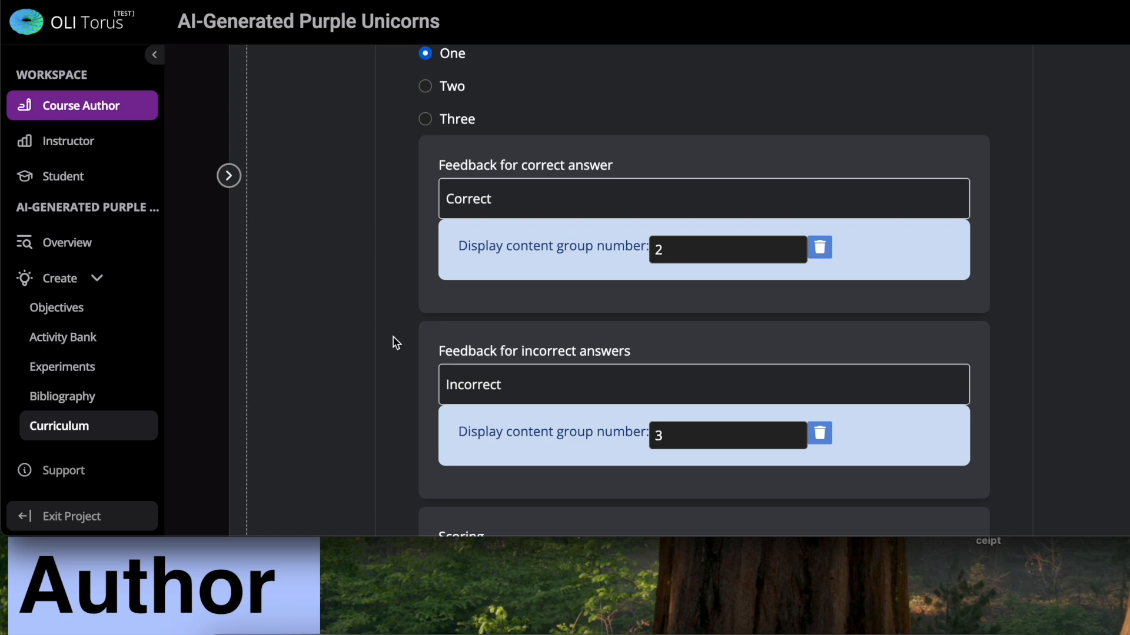
pyautogui.scroll(-1, 396, 343)
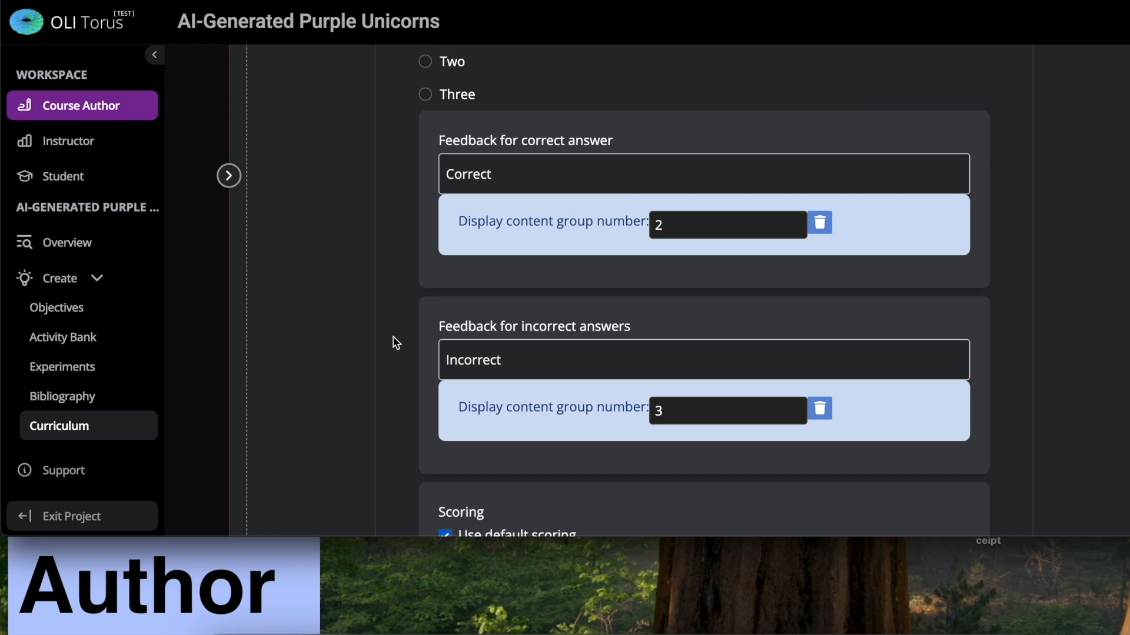
pyautogui.scroll(-2, 395, 343)
pyautogui.scroll(8, 395, 343)
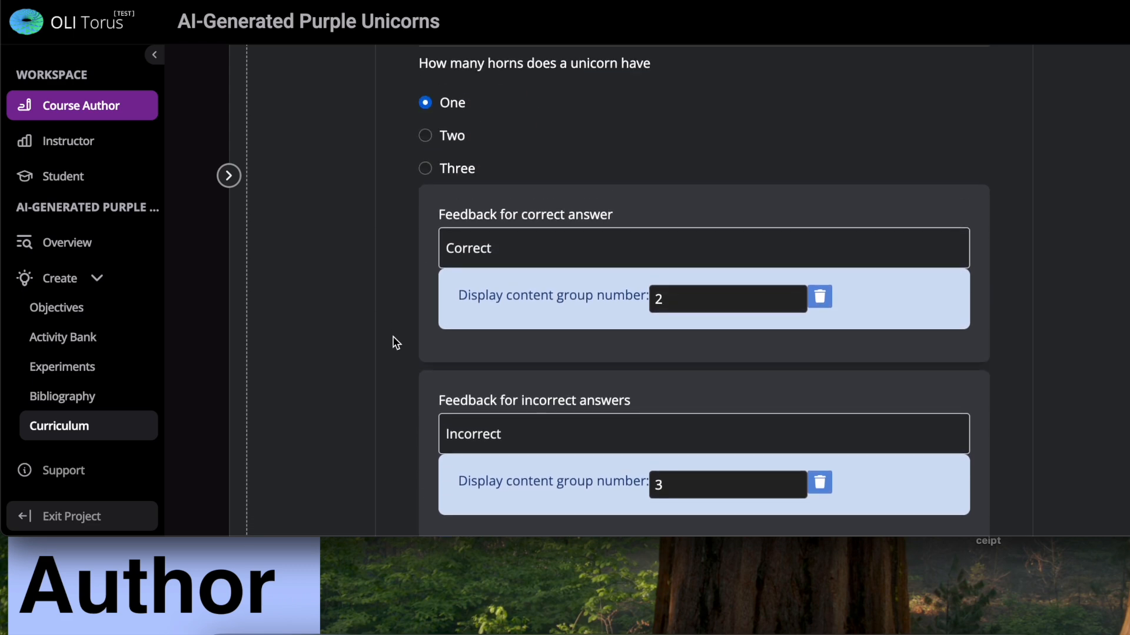
pyautogui.scroll(1, 395, 343)
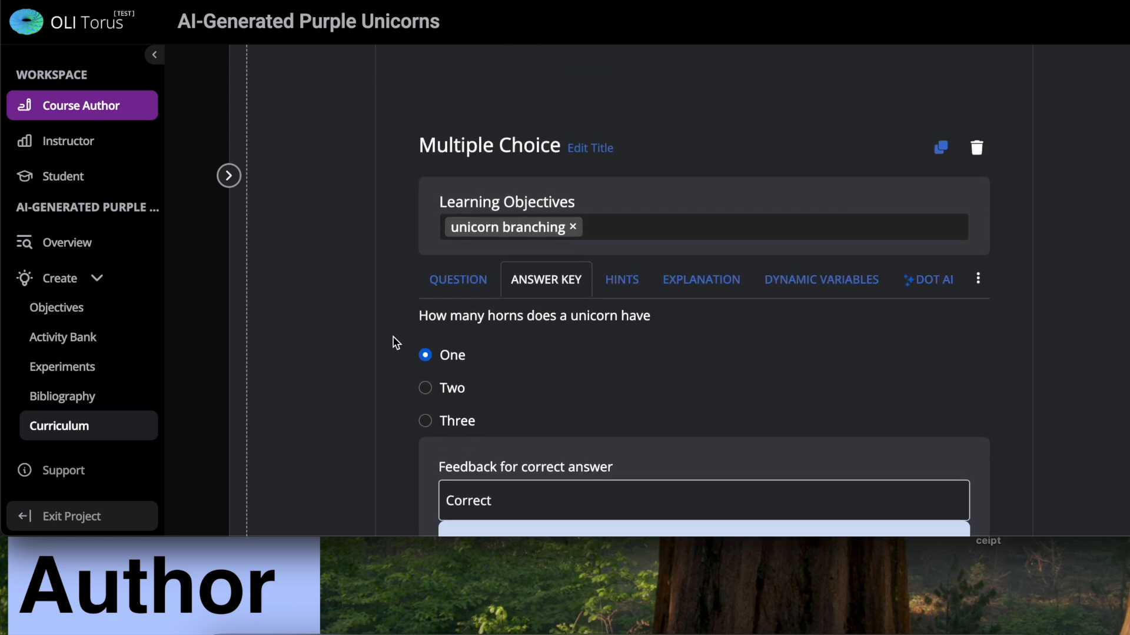
pyautogui.scroll(-1, 395, 343)
pyautogui.scroll(-2, 396, 342)
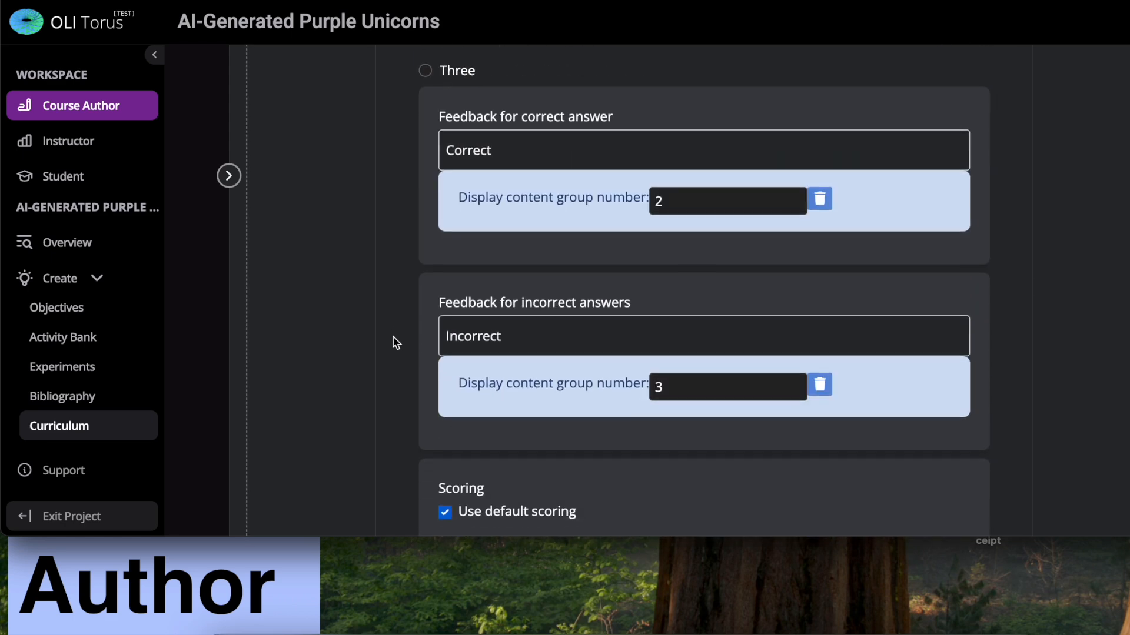
pyautogui.scroll(2, 396, 343)
pyautogui.scroll(6, 531, 193)
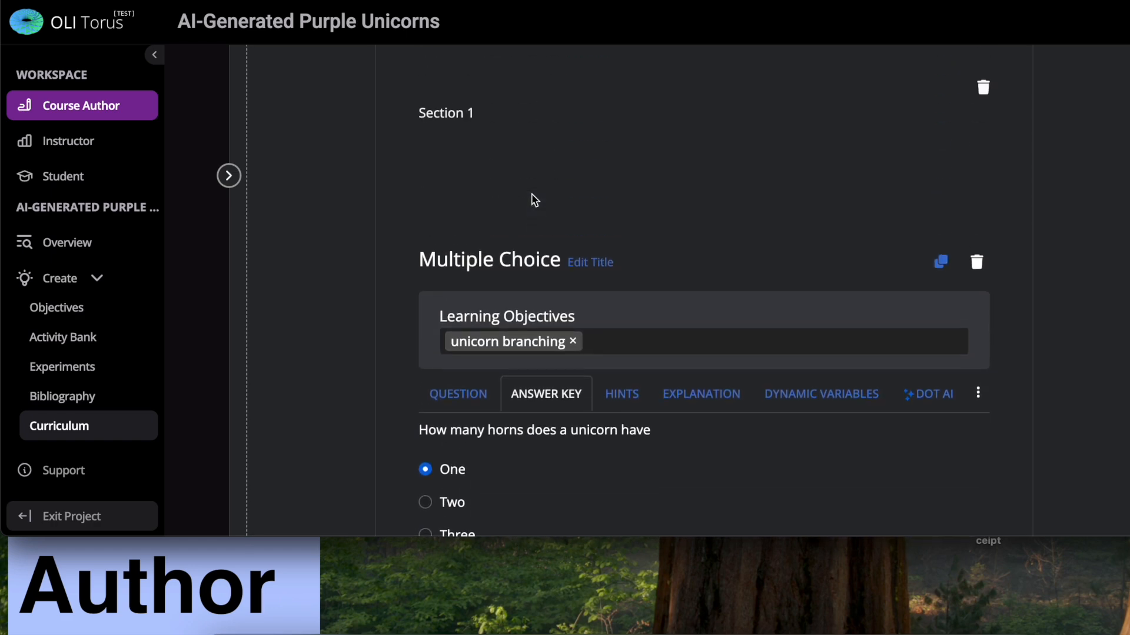
pyautogui.scroll(-2, 531, 193)
pyautogui.scroll(-3, 531, 193)
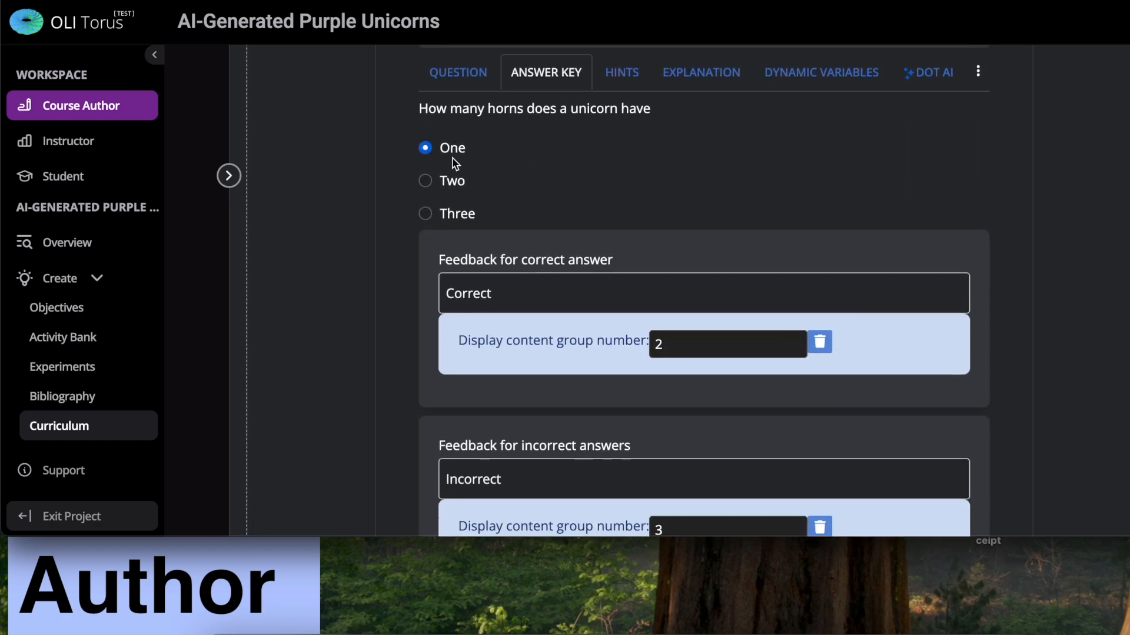
# - Compare Sections 2 and 3 with the content group numbers set in the Section 1 question's feedback
pyautogui.scroll(-12, 576, 353)
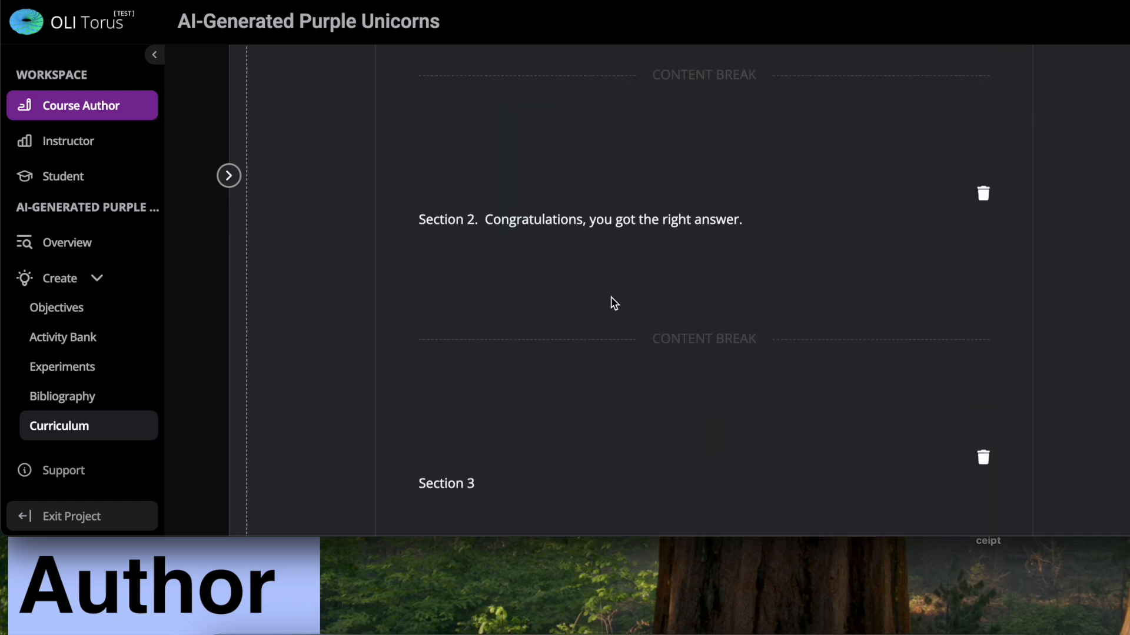
pyautogui.scroll(10, 562, 263)
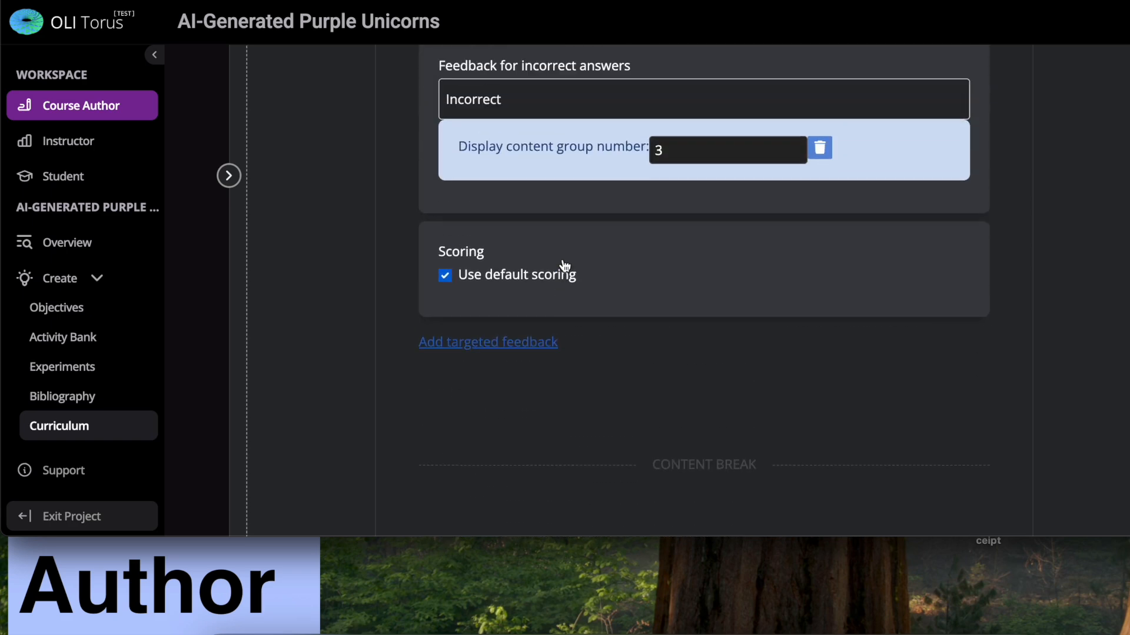
pyautogui.scroll(-10, 553, 294)
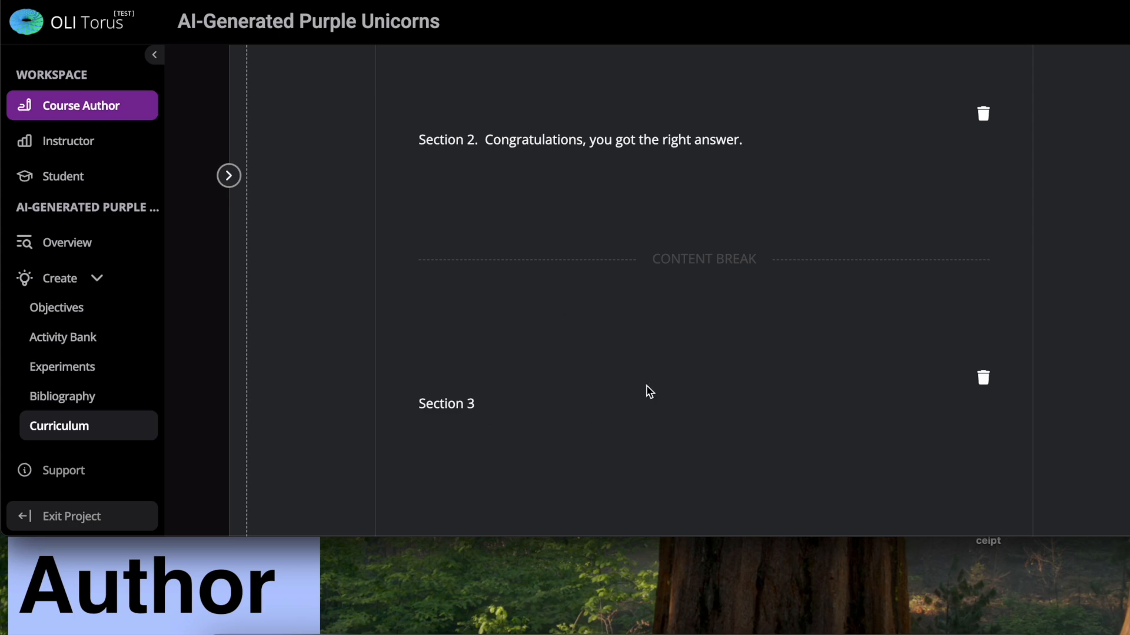
pyautogui.scroll(-2, 538, 376)
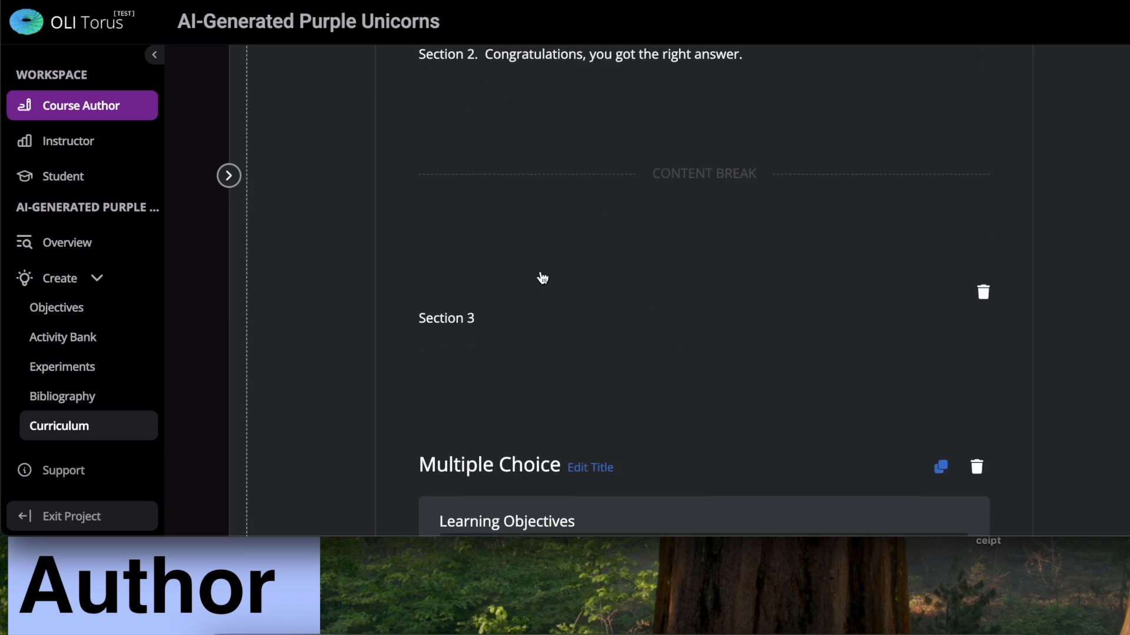
# - Trace the branching through Sections 1 to 4, comparing each question's feedback content group numbers with the sections they should reveal
pyautogui.scroll(-10, 544, 317)
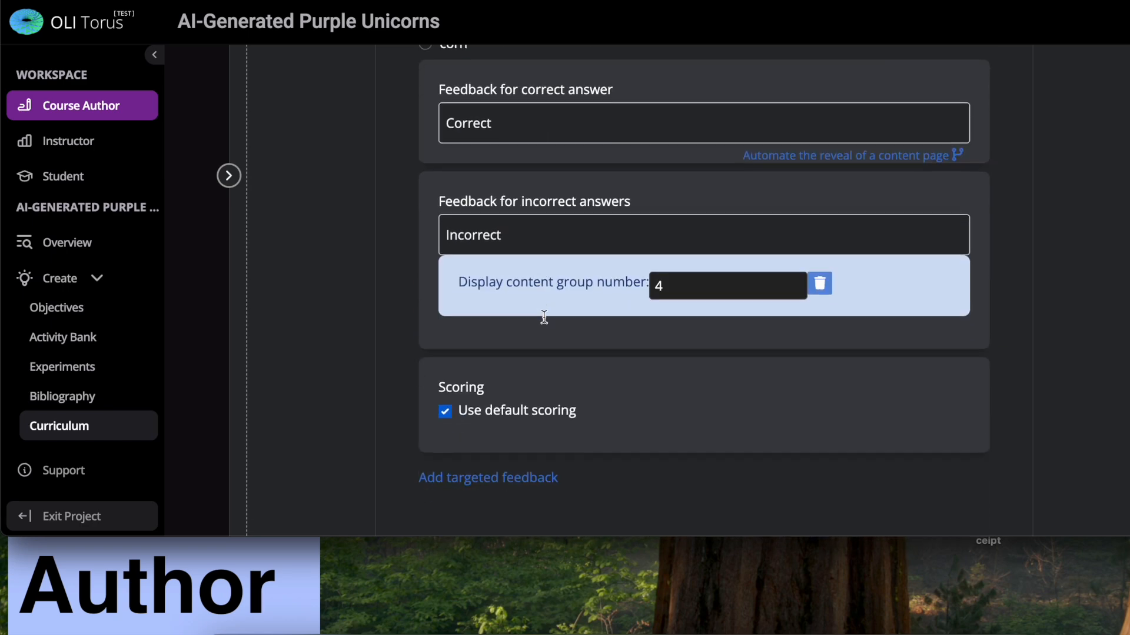
pyautogui.scroll(3, 546, 321)
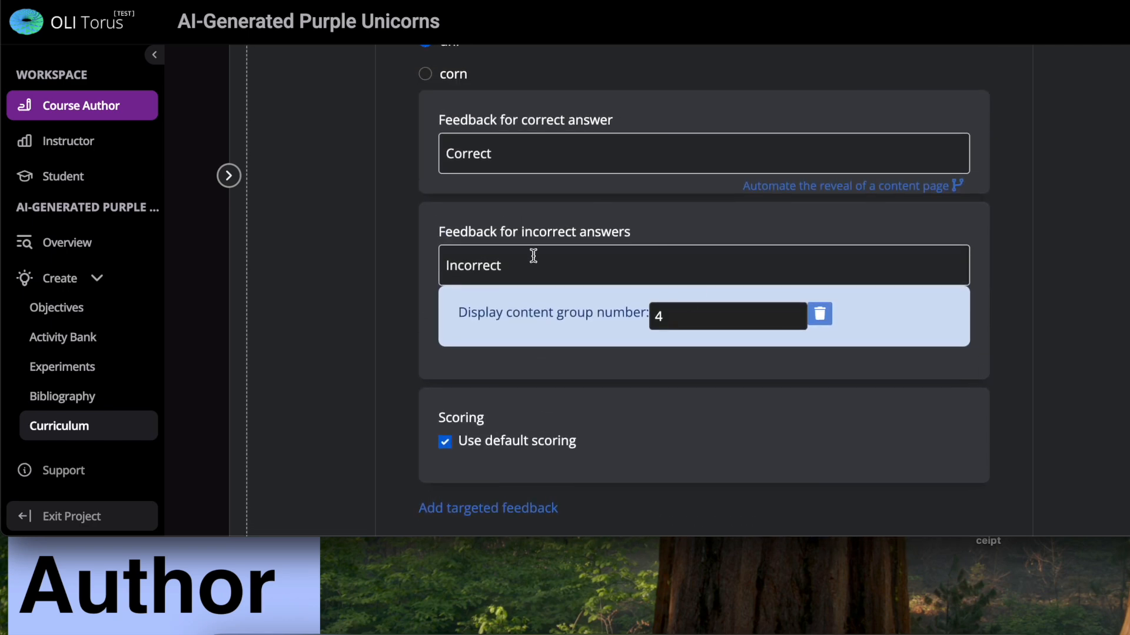
pyautogui.scroll(-5, 598, 422)
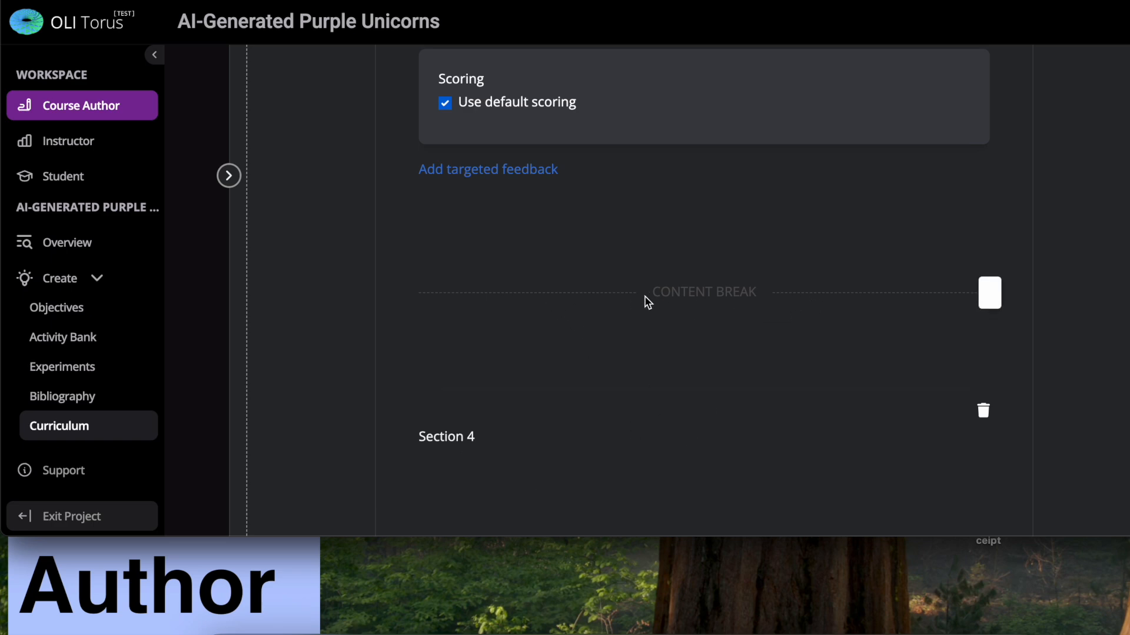
pyautogui.scroll(15, 647, 302)
pyautogui.scroll(-6, 648, 302)
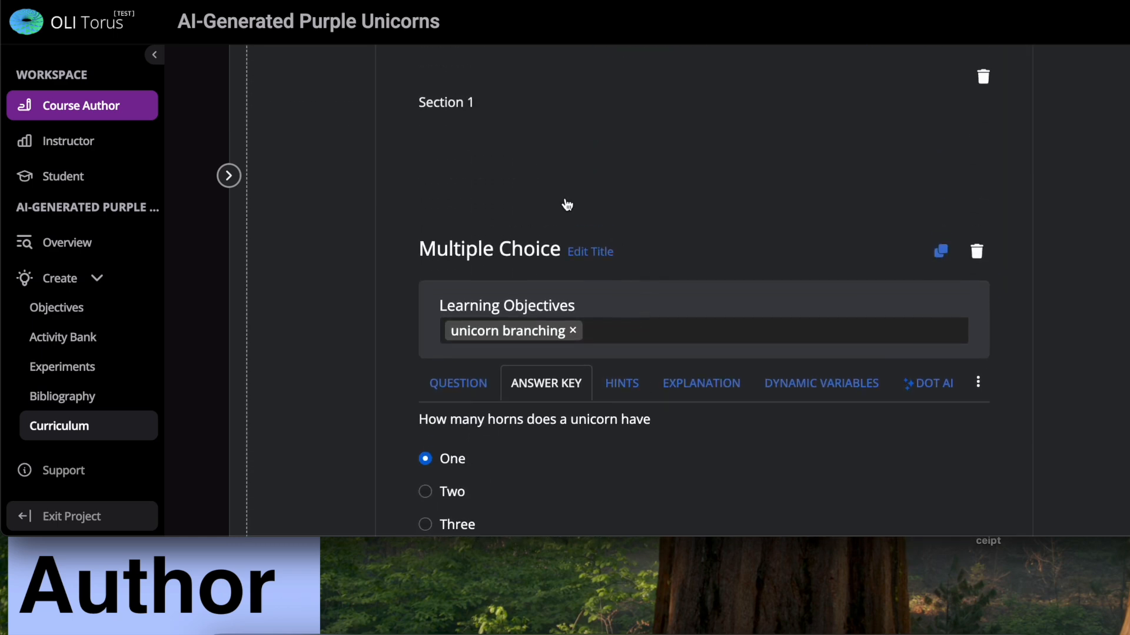
pyautogui.scroll(-14, 669, 160)
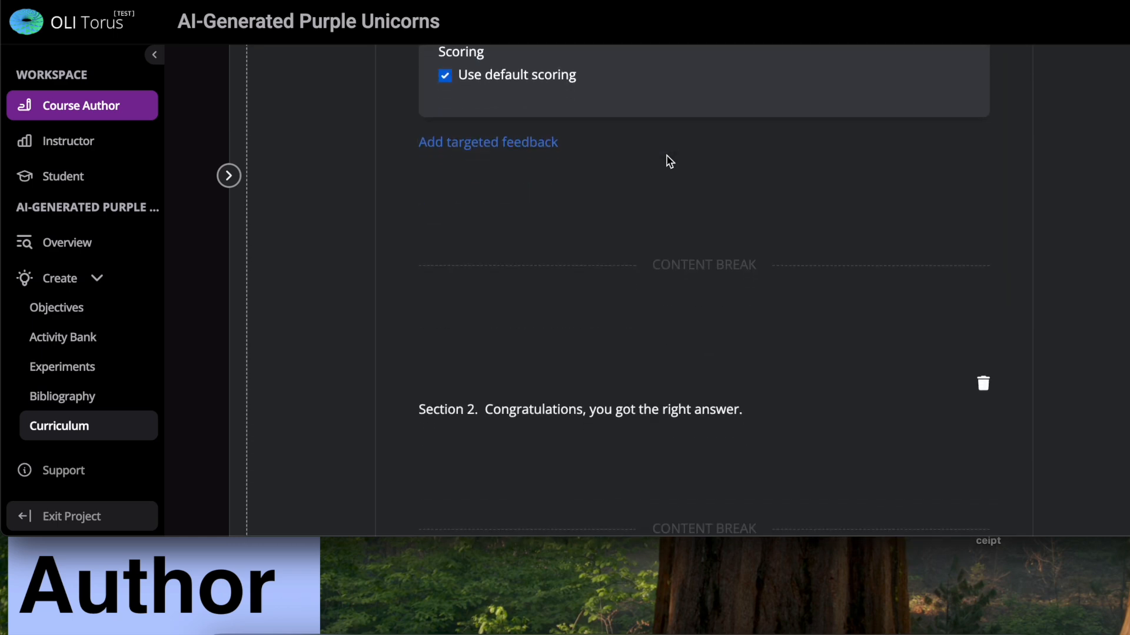
pyautogui.scroll(-7, 542, 371)
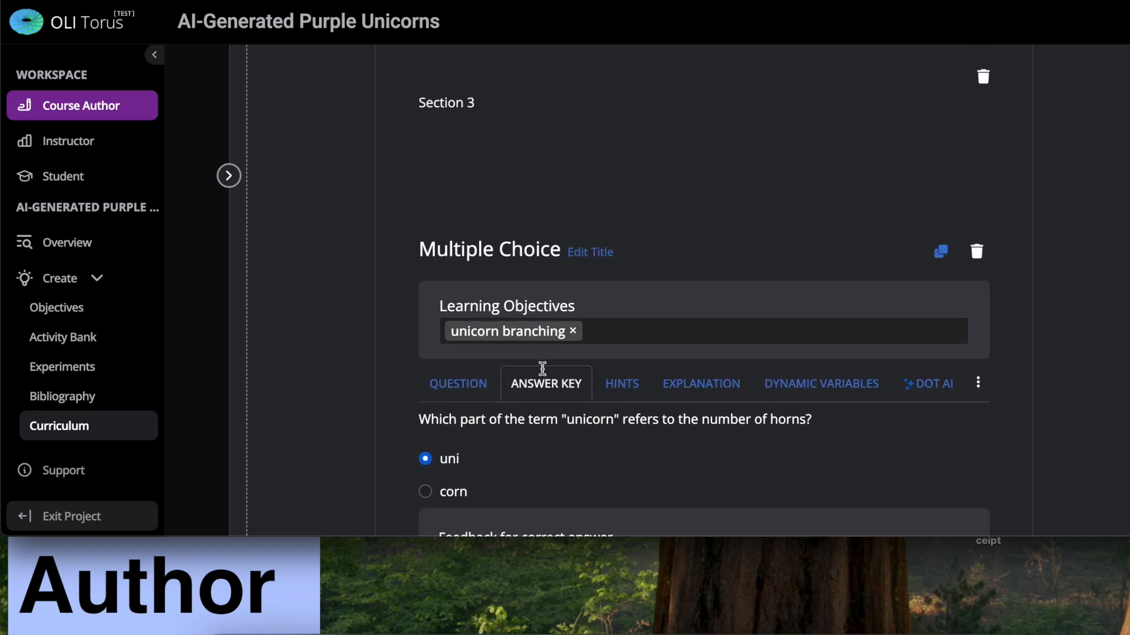
pyautogui.scroll(-12, 538, 312)
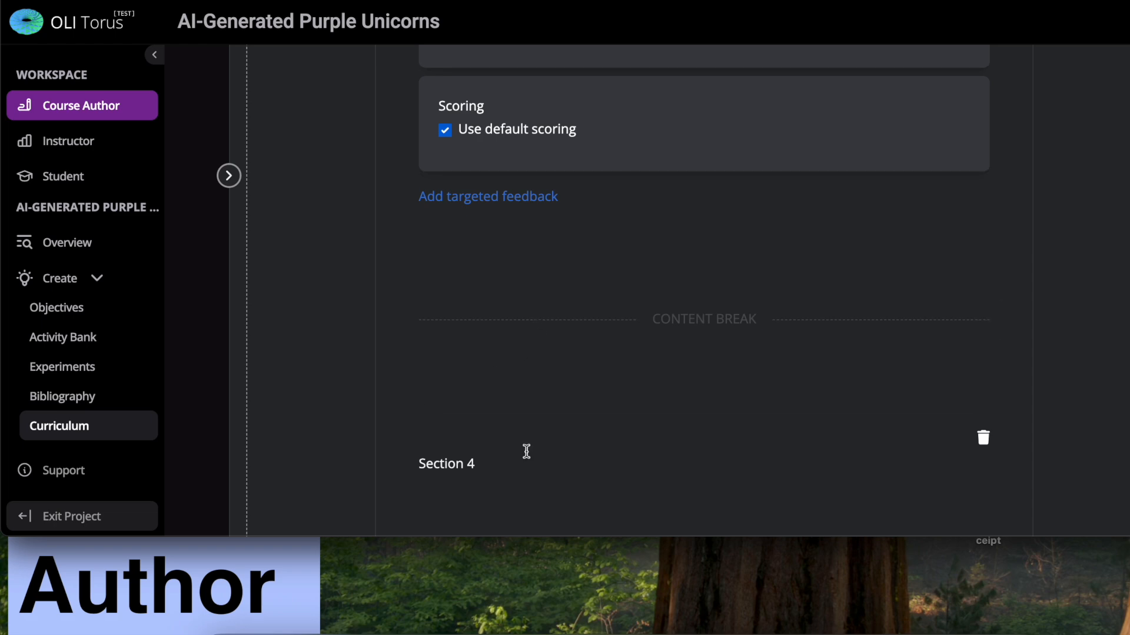
pyautogui.scroll(-4, 524, 453)
pyautogui.scroll(-5, 525, 451)
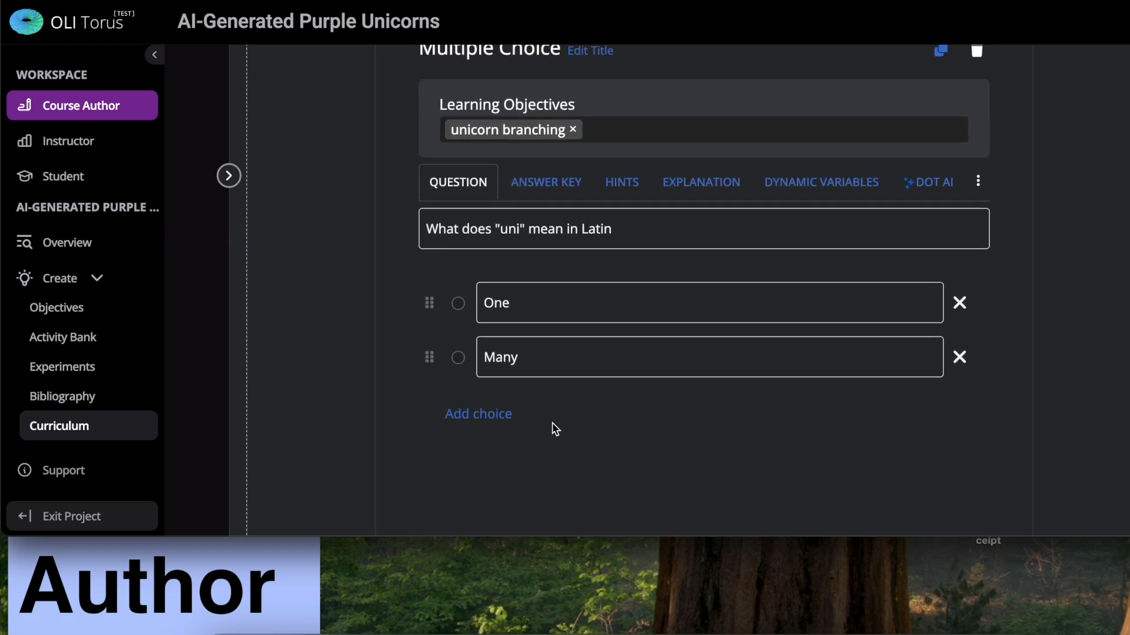
pyautogui.scroll(20, 553, 424)
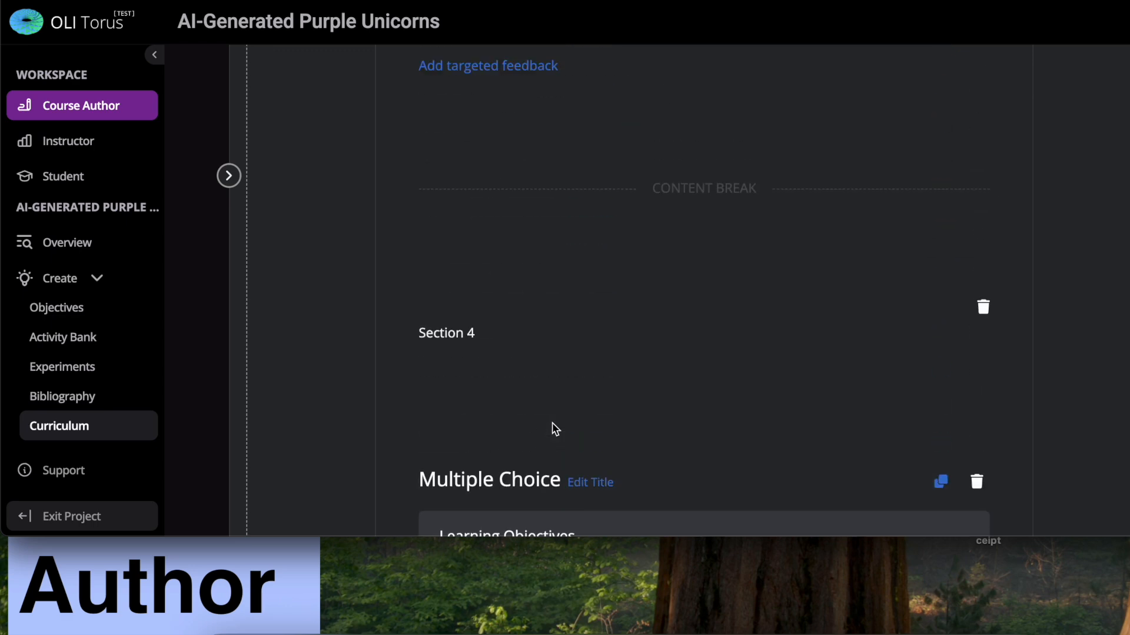
pyautogui.scroll(15, 552, 422)
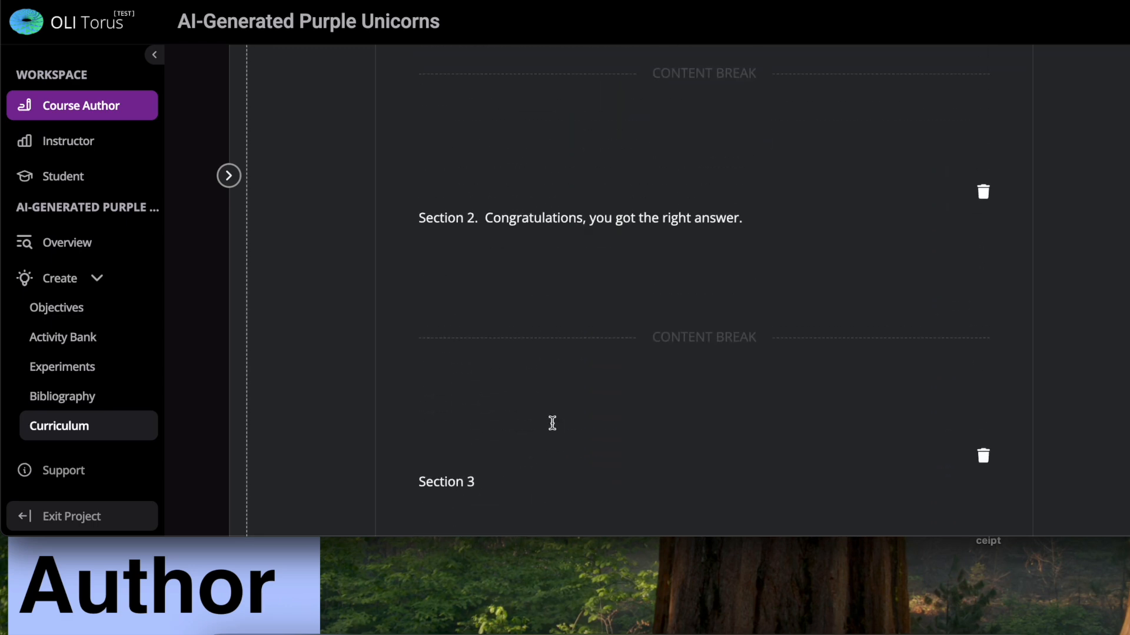
pyautogui.scroll(10, 552, 423)
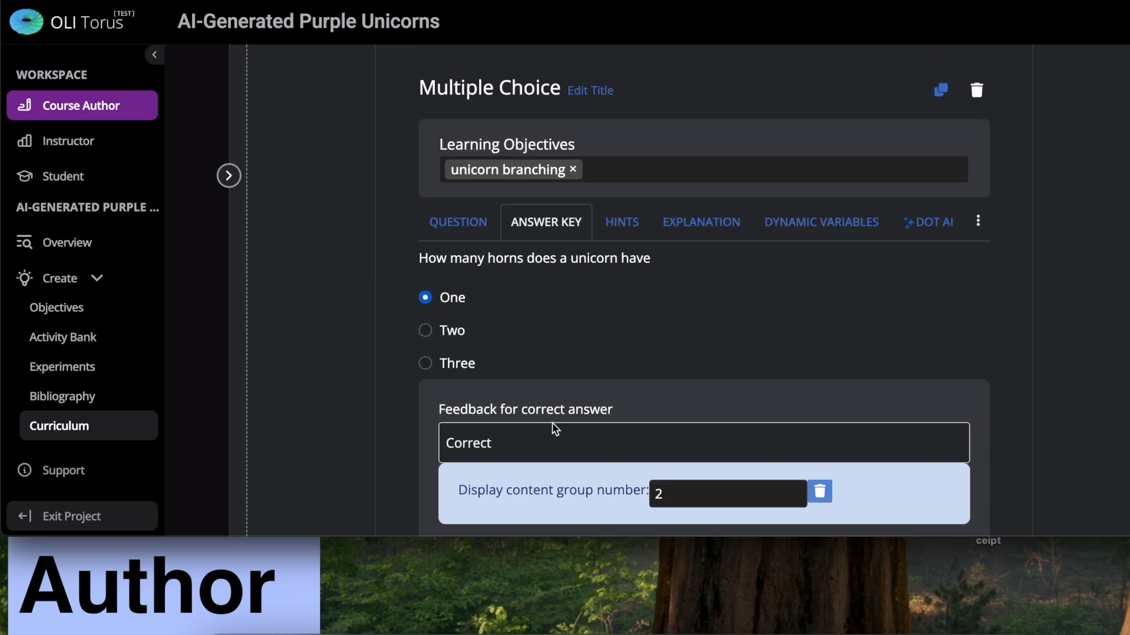
pyautogui.scroll(1, 552, 422)
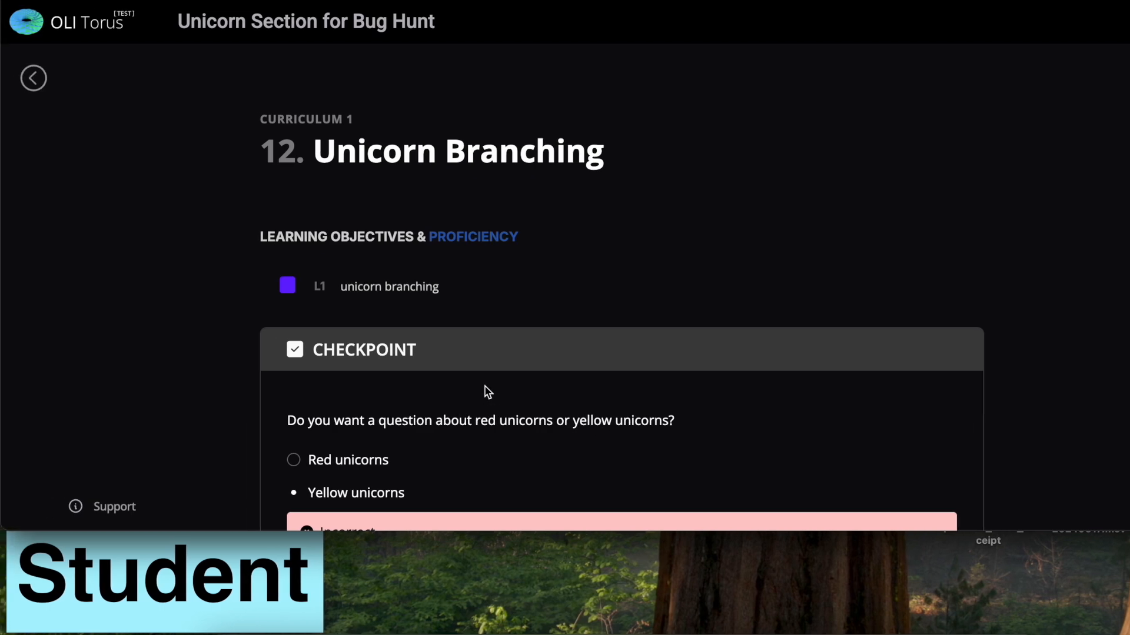
# - Switch to the student view of Unicorn Branching and page through the existing walkthrough back to page 1 and forward to page 3
pyautogui.scroll(-9, 388, 368)
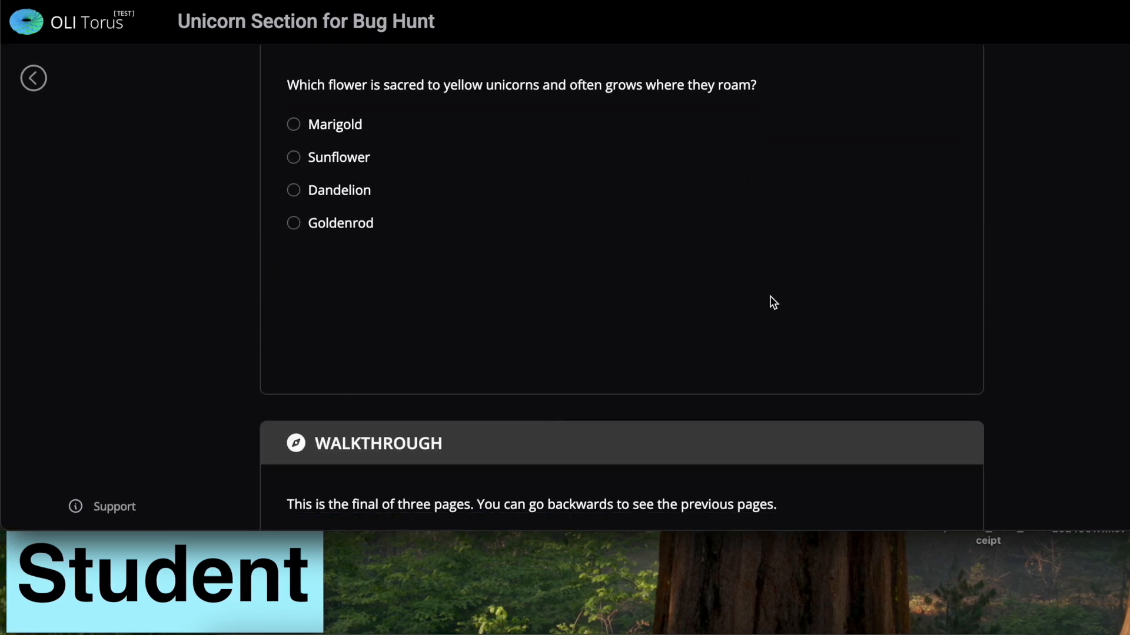
pyautogui.scroll(5, 560, 255)
pyautogui.scroll(-8, 560, 255)
pyautogui.scroll(-3, 560, 255)
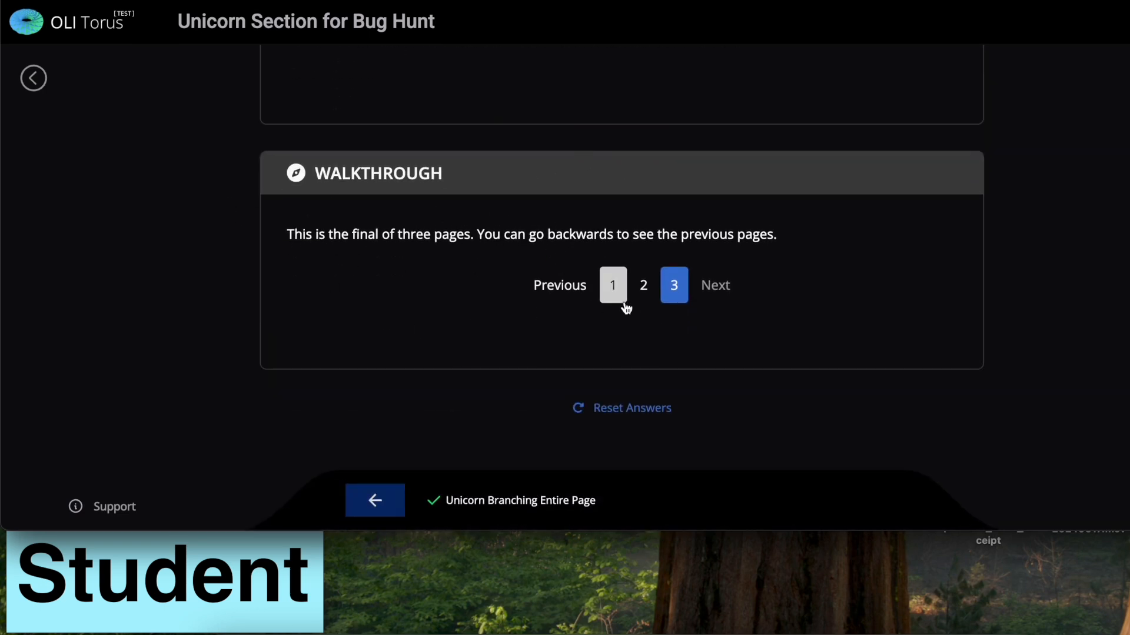
pyautogui.click(564, 291)
pyautogui.click(564, 291)
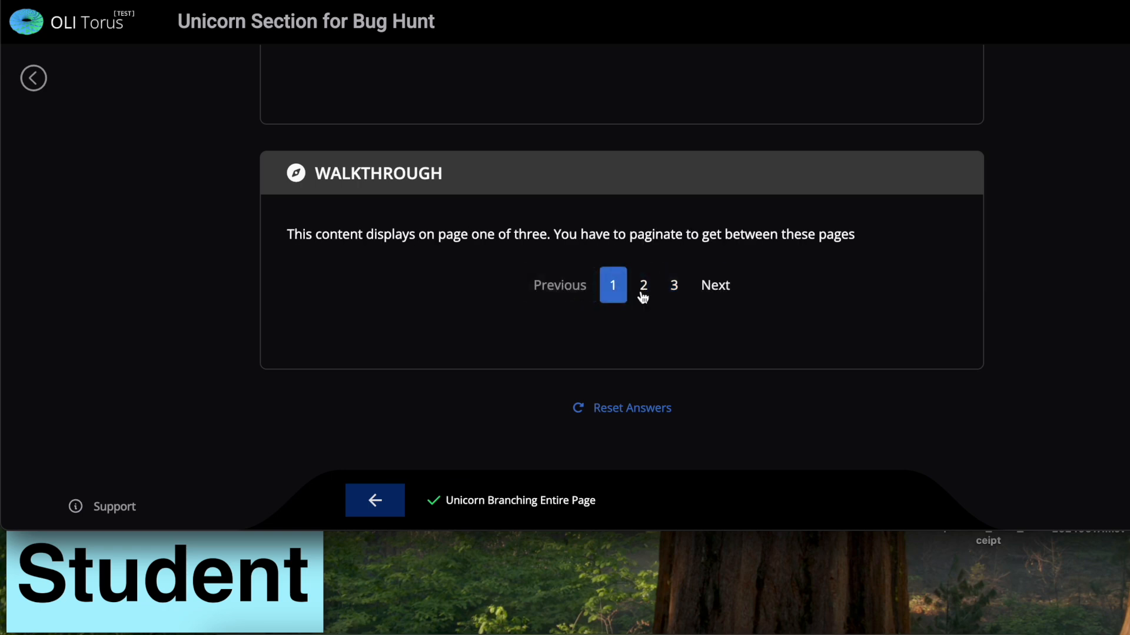
pyautogui.click(718, 291)
pyautogui.click(718, 290)
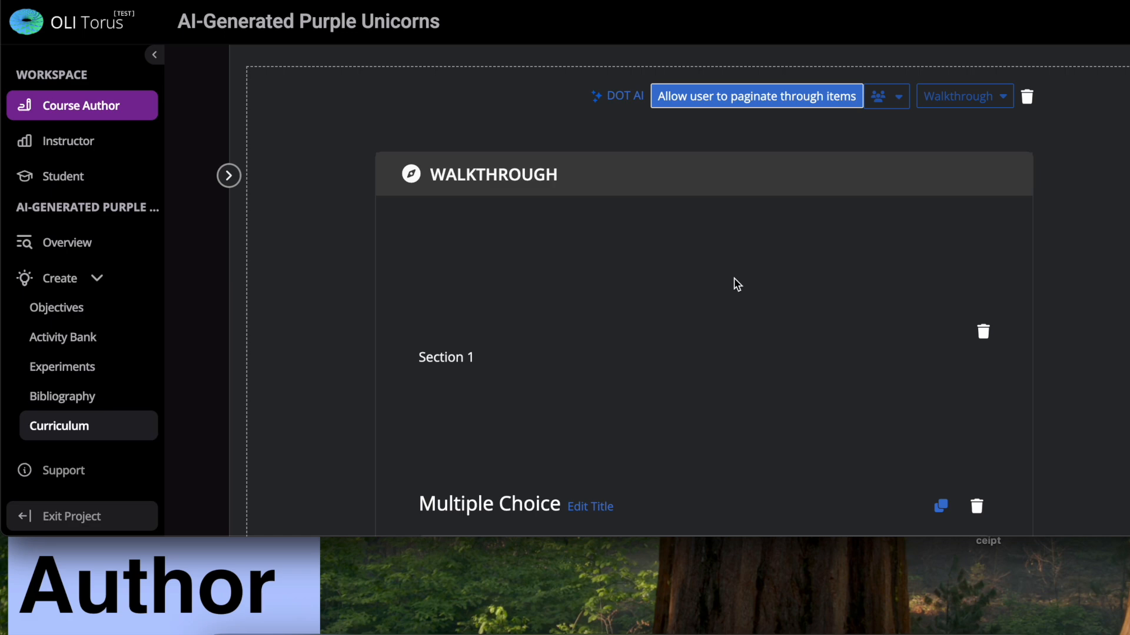
# - Back in the authoring view, set the Walkthrough group's display mode to "Reveal items with automation"
pyautogui.scroll(-1, 737, 284)
pyautogui.scroll(2, 737, 284)
pyautogui.click(721, 121)
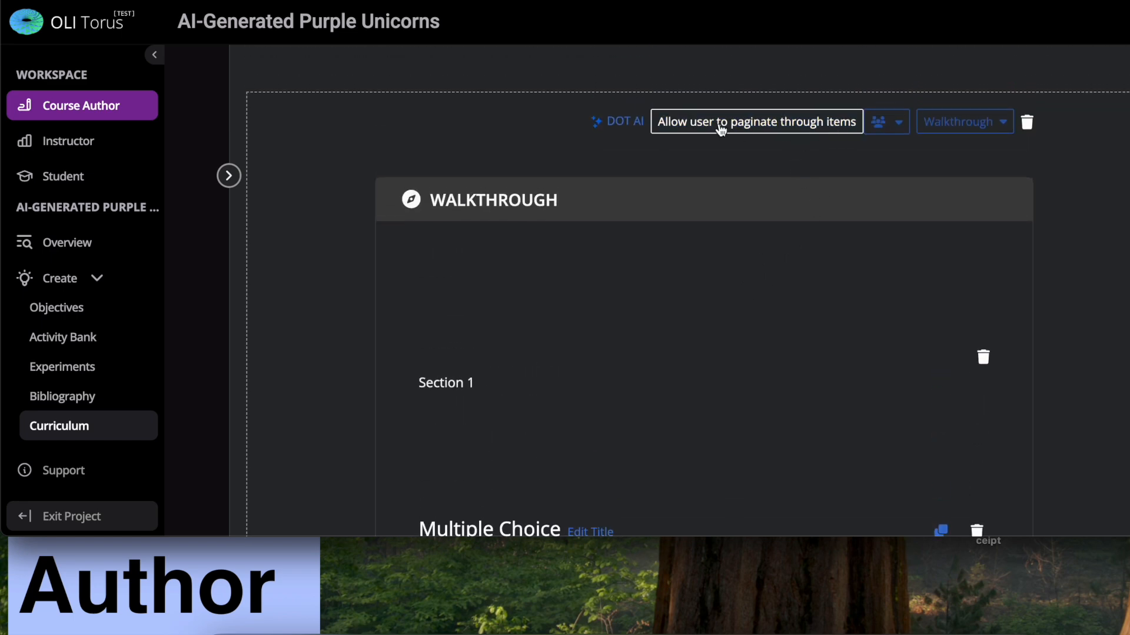
pyautogui.click(796, 129)
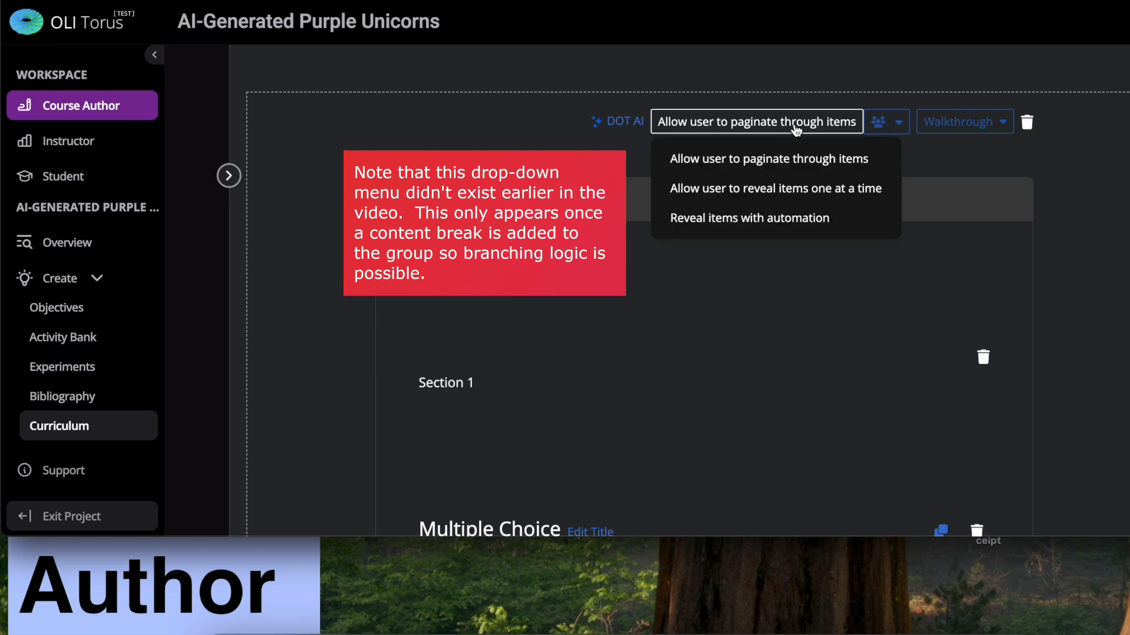
pyautogui.click(745, 223)
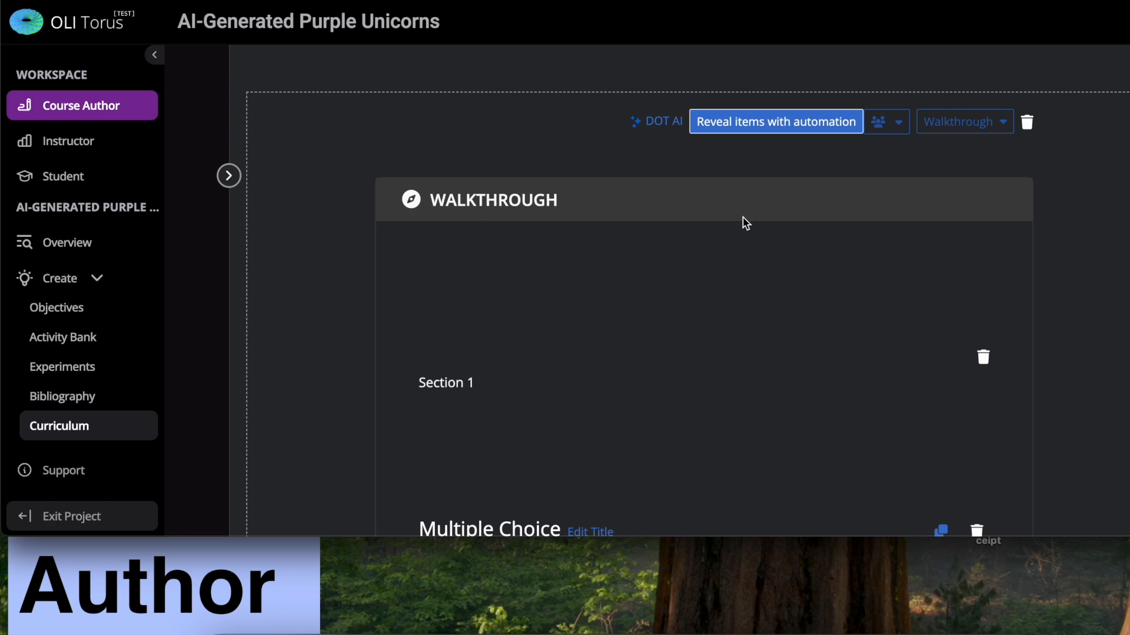
# - Check that the Unicorn Branching page's changes are saved and open the project's Publish page
pyautogui.scroll(-3, 609, 289)
pyautogui.scroll(3, 609, 288)
pyautogui.scroll(15, 612, 293)
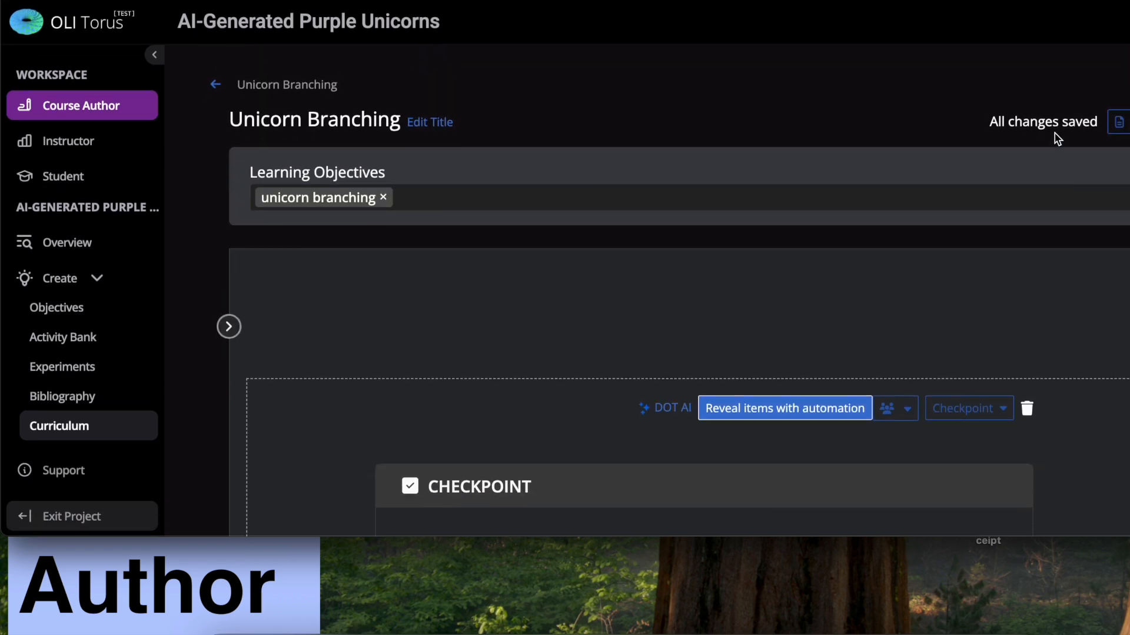
pyautogui.scroll(-2, 61, 406)
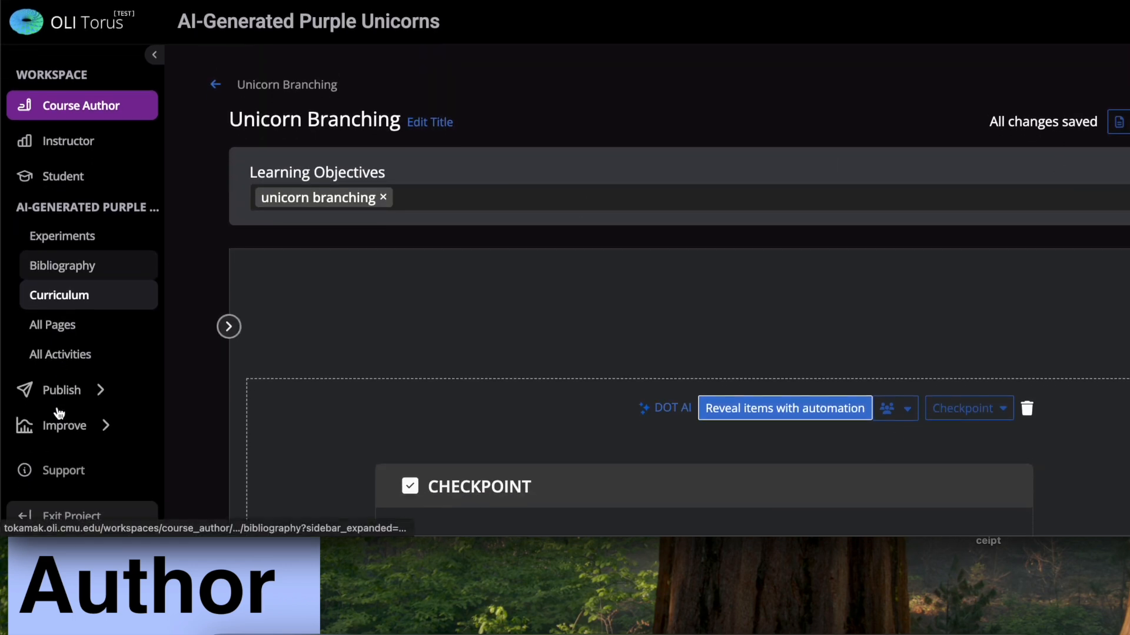
pyautogui.click(59, 393)
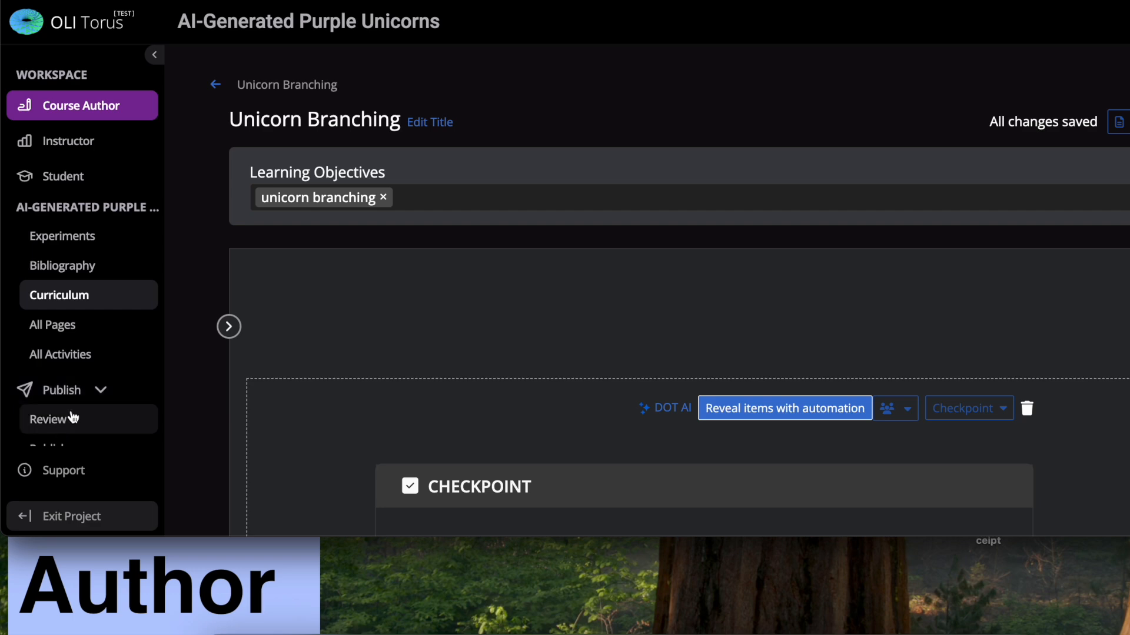
pyautogui.scroll(-2, 62, 406)
pyautogui.click(52, 393)
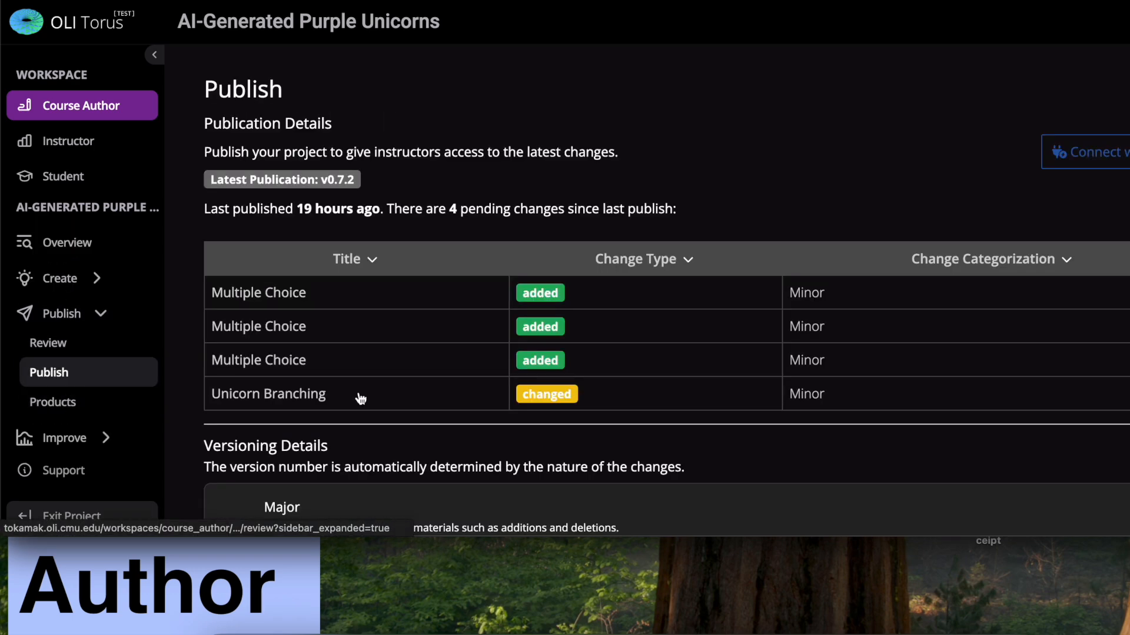
# - Publish v0.7.3 with the description "Adding demo branching", confirming the automatic push of the update to all sections
pyautogui.scroll(-5, 357, 371)
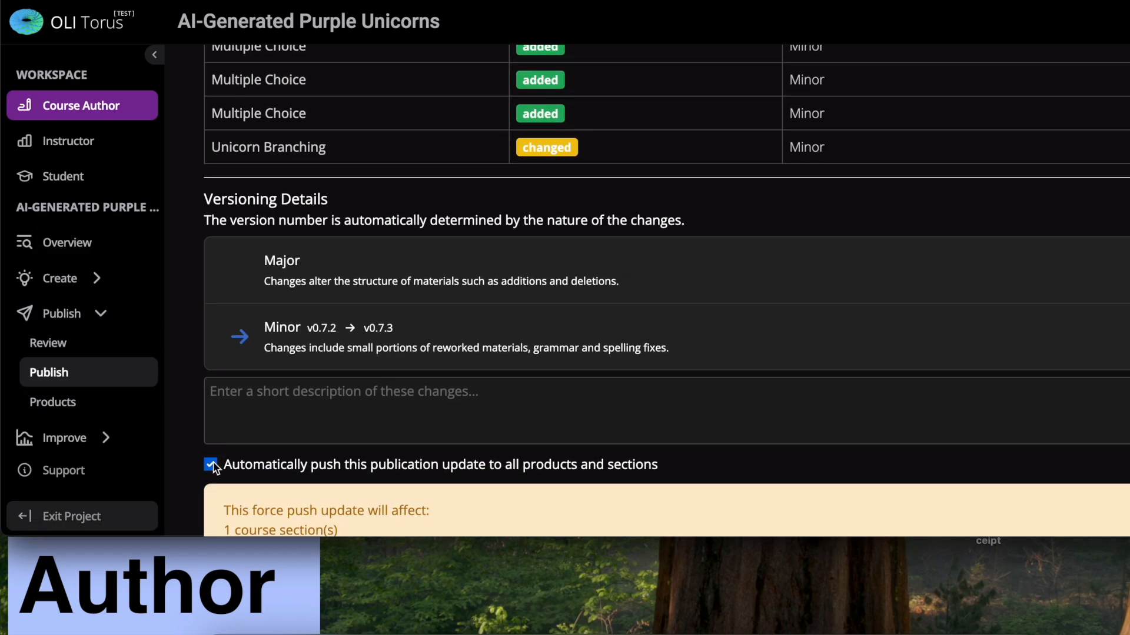
pyautogui.click(228, 391)
pyautogui.write('Adding demo branching')
pyautogui.scroll(-3, 285, 402)
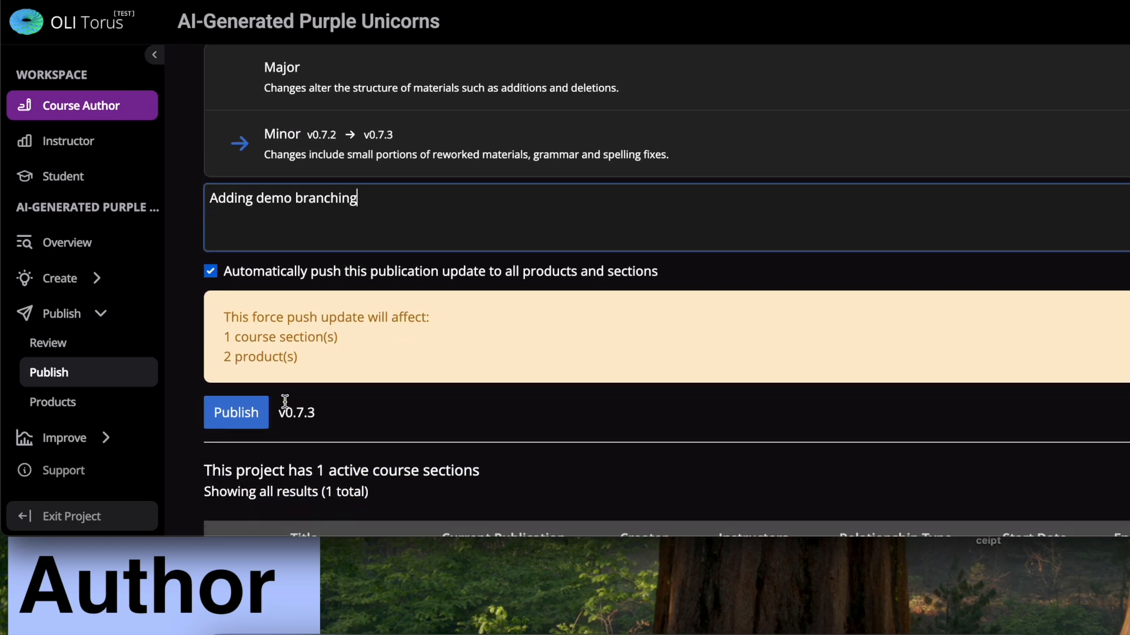
pyautogui.click(247, 412)
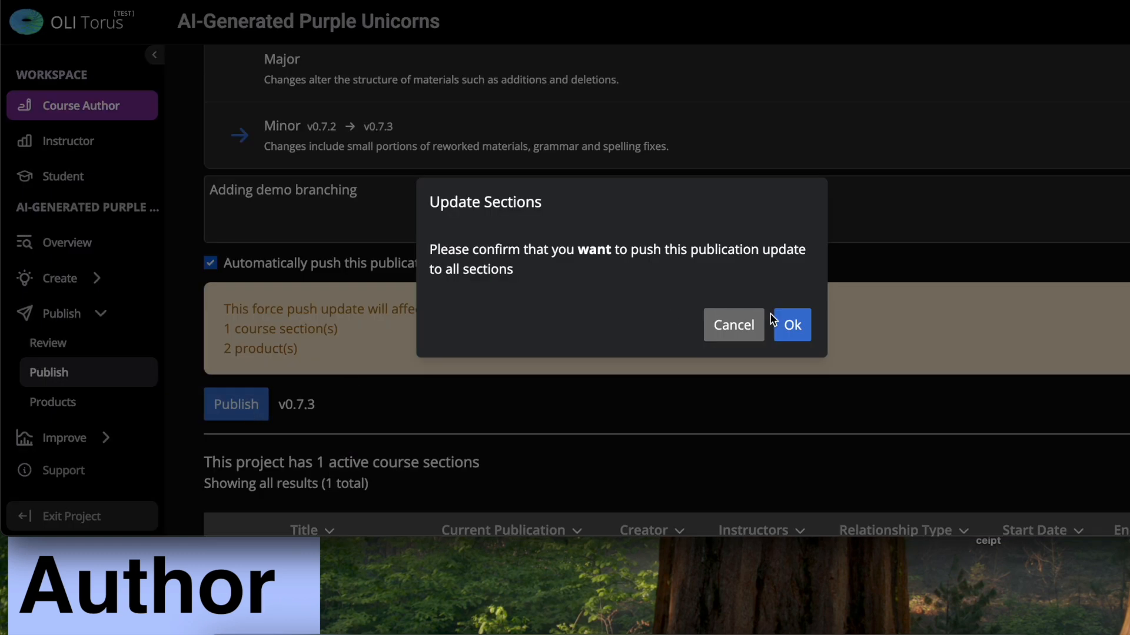
pyautogui.click(788, 324)
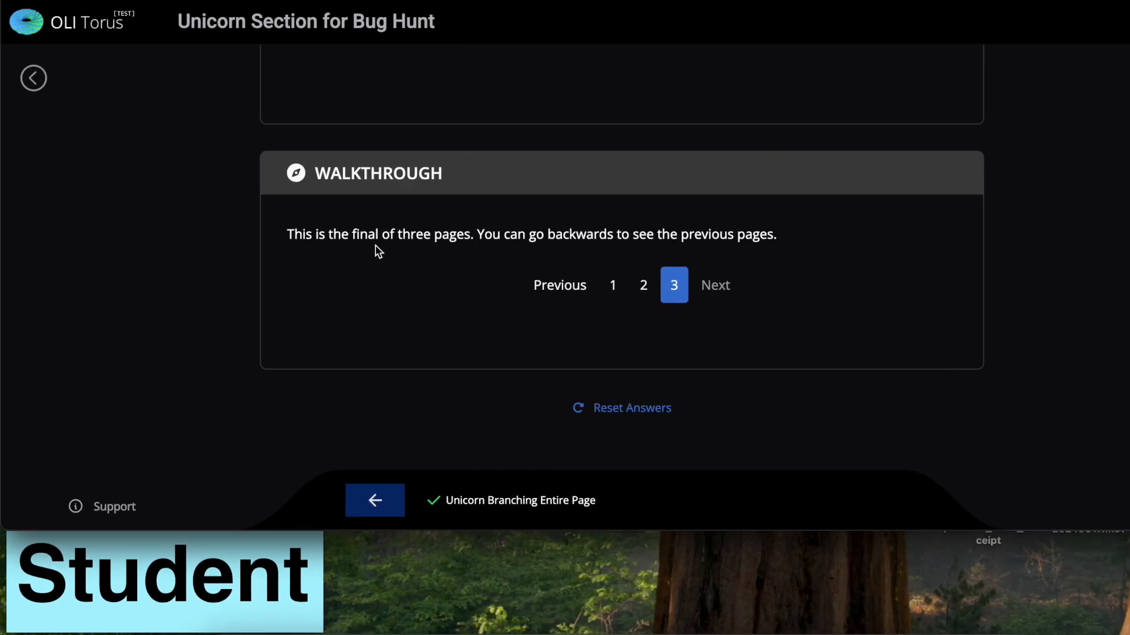
# - Switch to the student view of the Unicorn Branching page and reset its answers
pyautogui.scroll(5, 377, 250)
pyautogui.scroll(6, 377, 251)
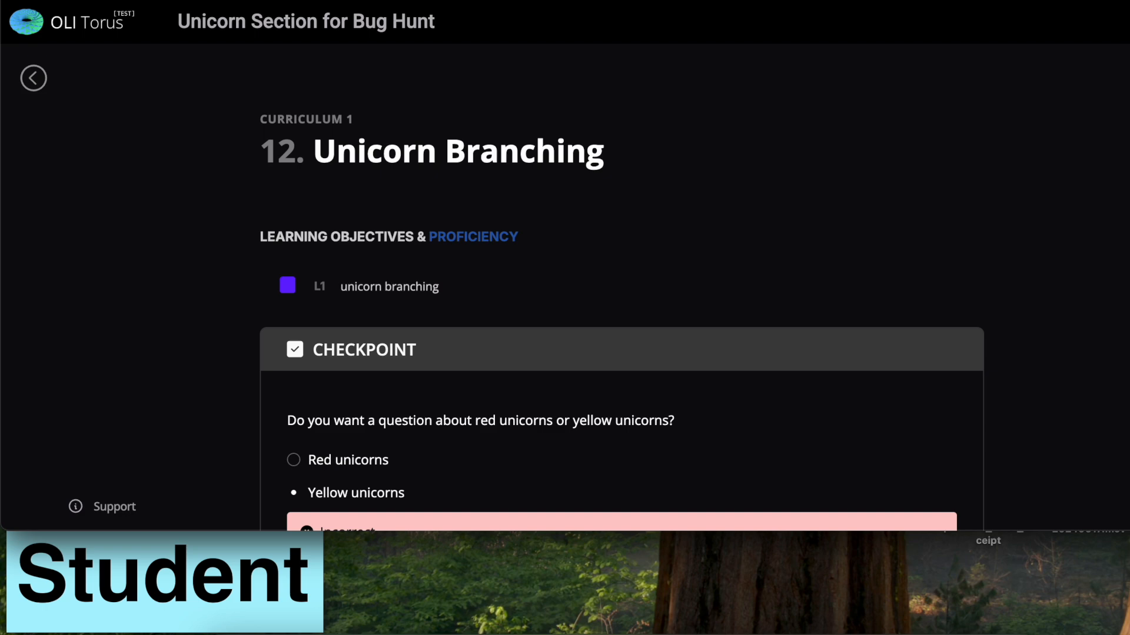
pyautogui.scroll(-12, 204, 318)
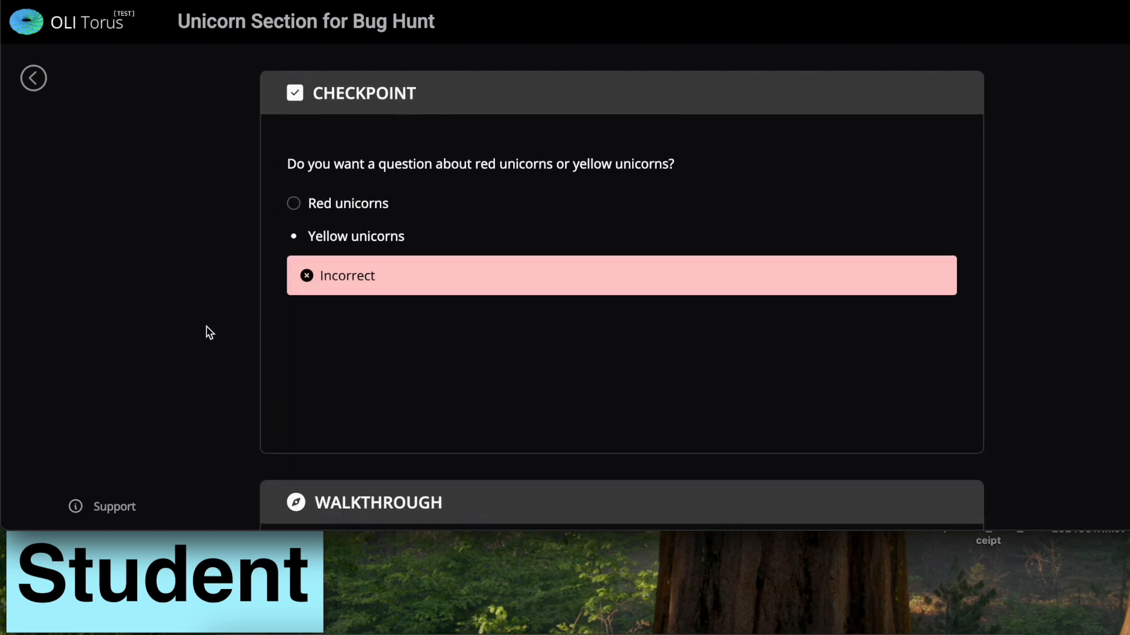
pyautogui.click(621, 405)
pyautogui.scroll(-12, 166, 205)
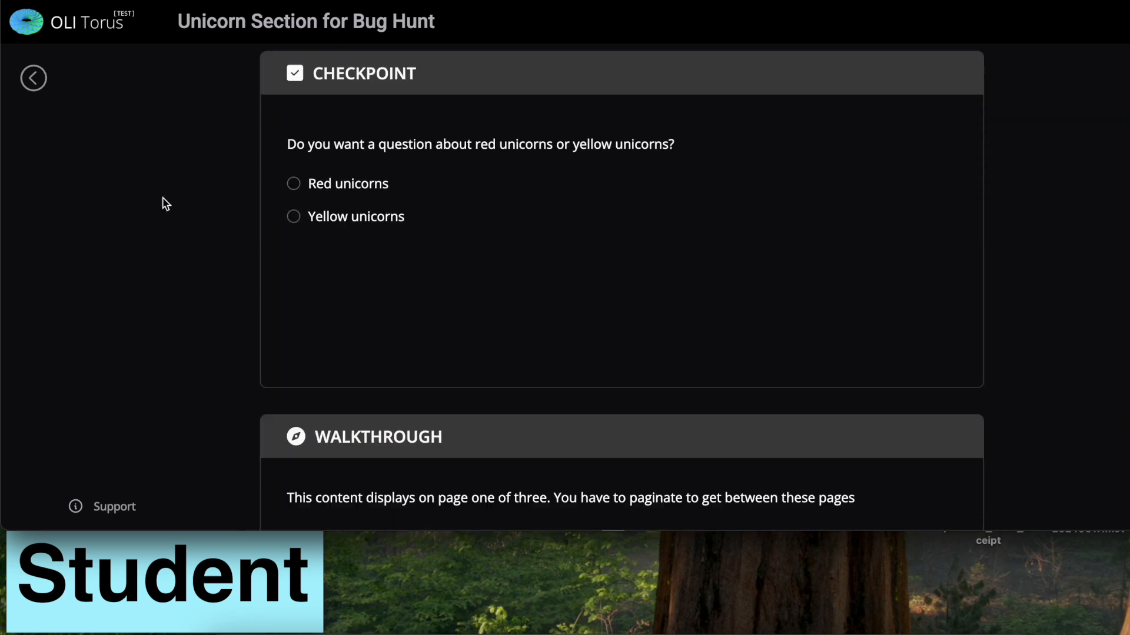
# - Answer the Section 1 walkthrough question on a unicorn's horns with "One" and examine the content revealed beneath it
pyautogui.scroll(-1, 166, 204)
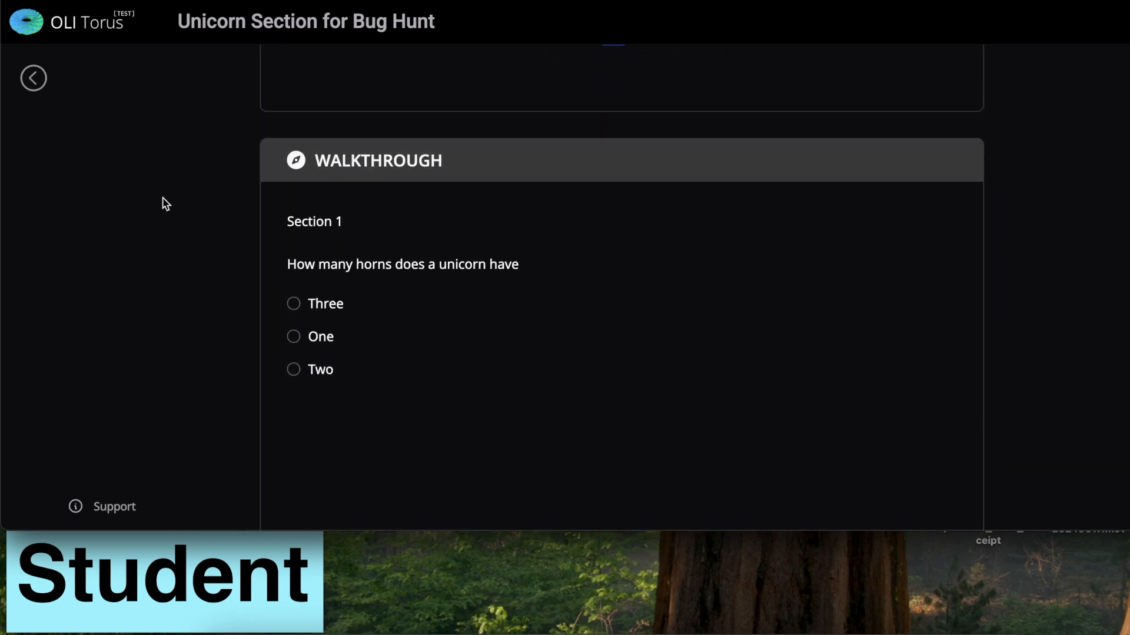
pyautogui.scroll(-2, 462, 351)
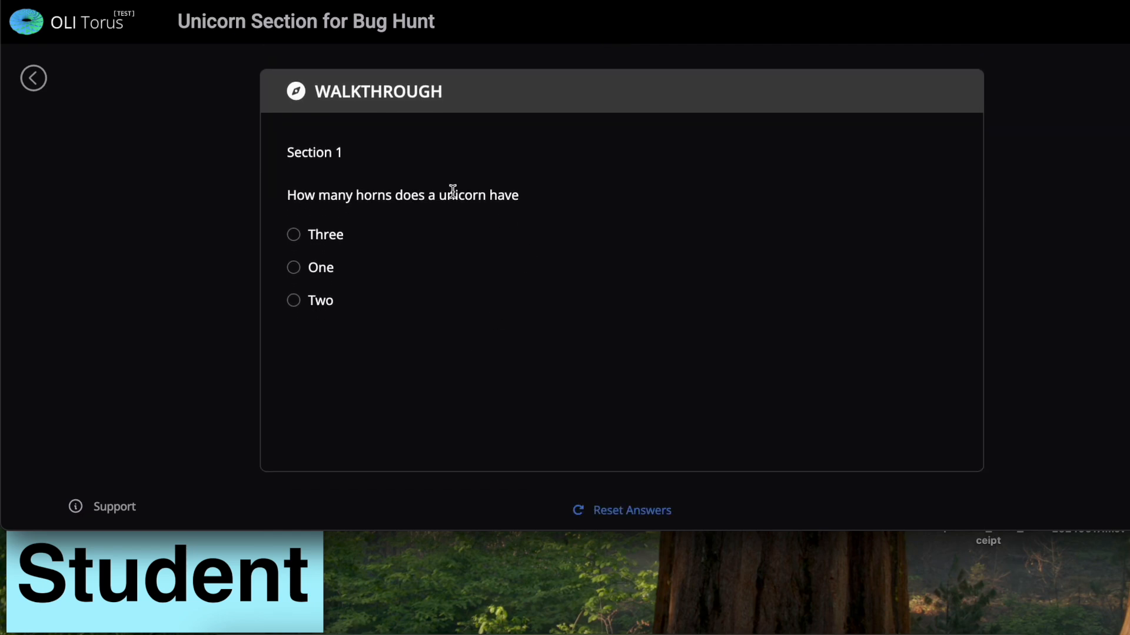
pyautogui.click(294, 268)
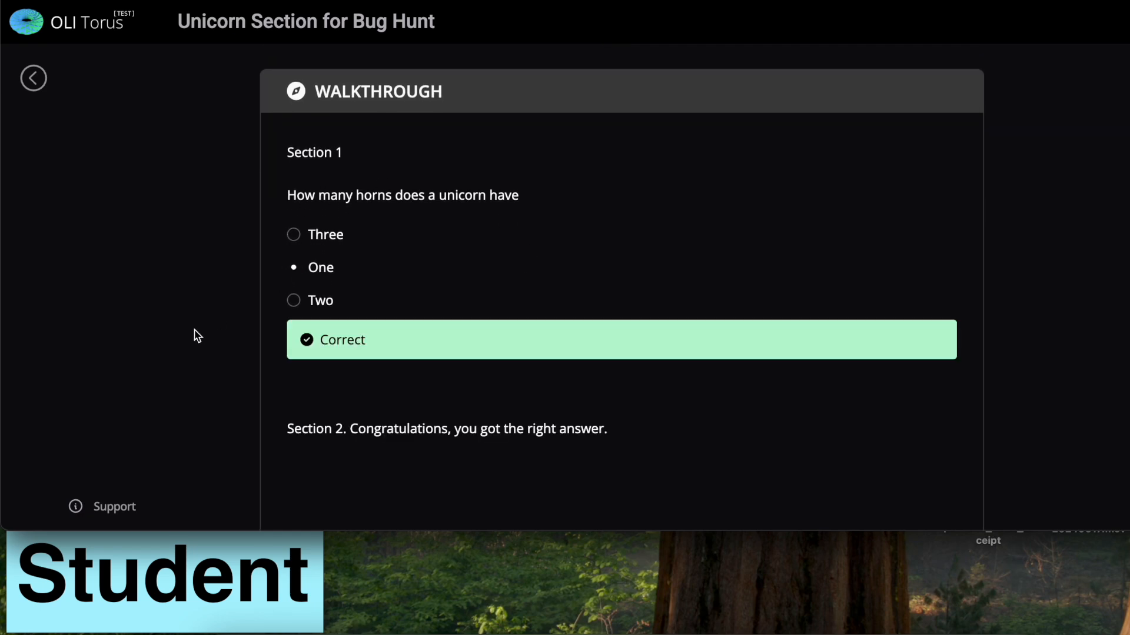
pyautogui.scroll(-4, 187, 348)
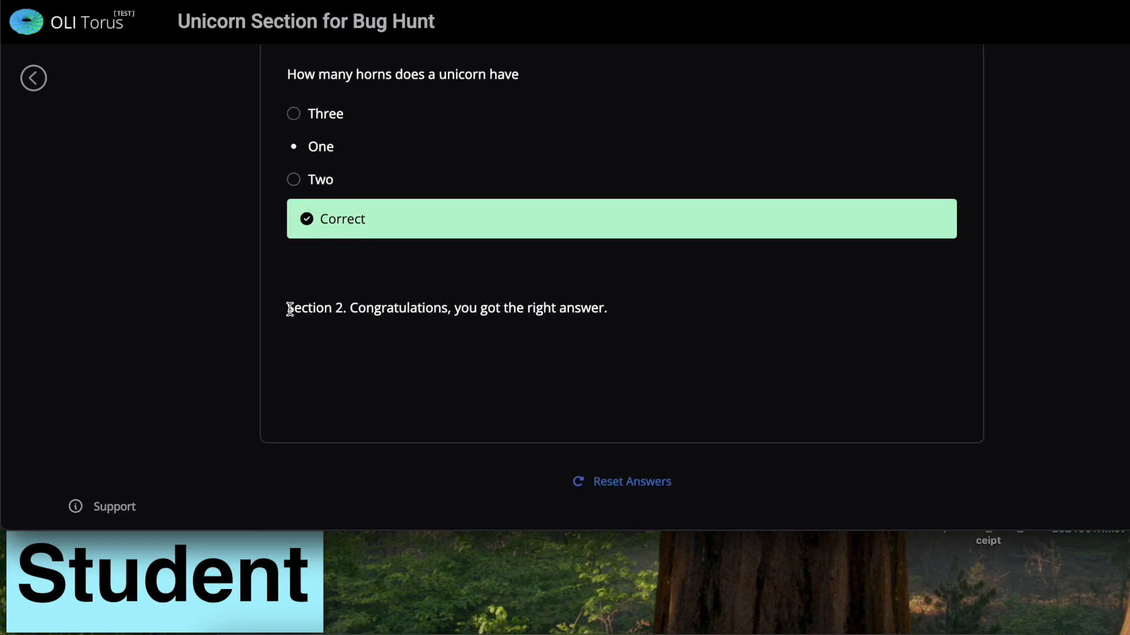
pyautogui.moveTo(289, 309); pyautogui.dragTo(633, 336)
pyautogui.click(633, 333)
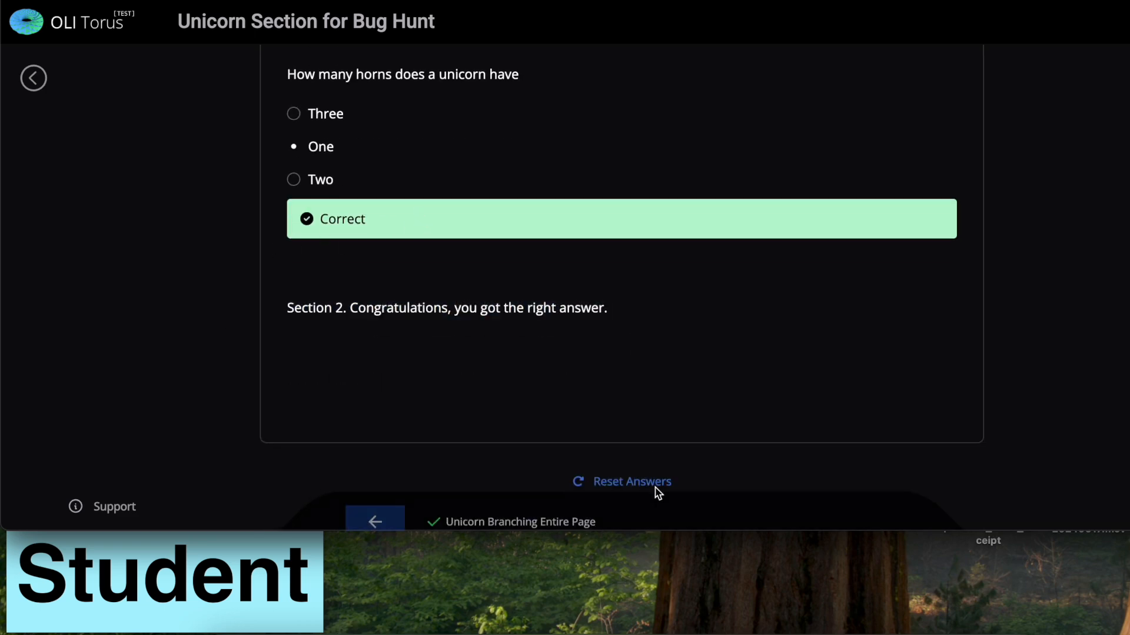
# - Reset the Unicorn Branching page's answers and answer the Section 1 question on a unicorn's horns with "Three"
pyautogui.scroll(-2, 628, 455)
pyautogui.click(628, 420)
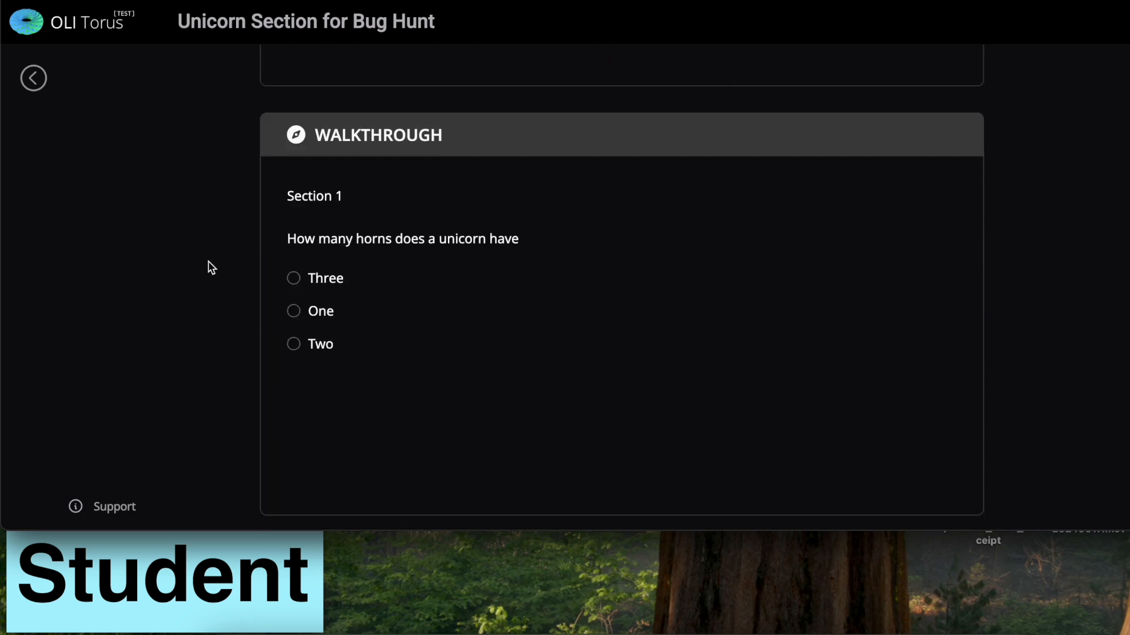
pyautogui.click(293, 278)
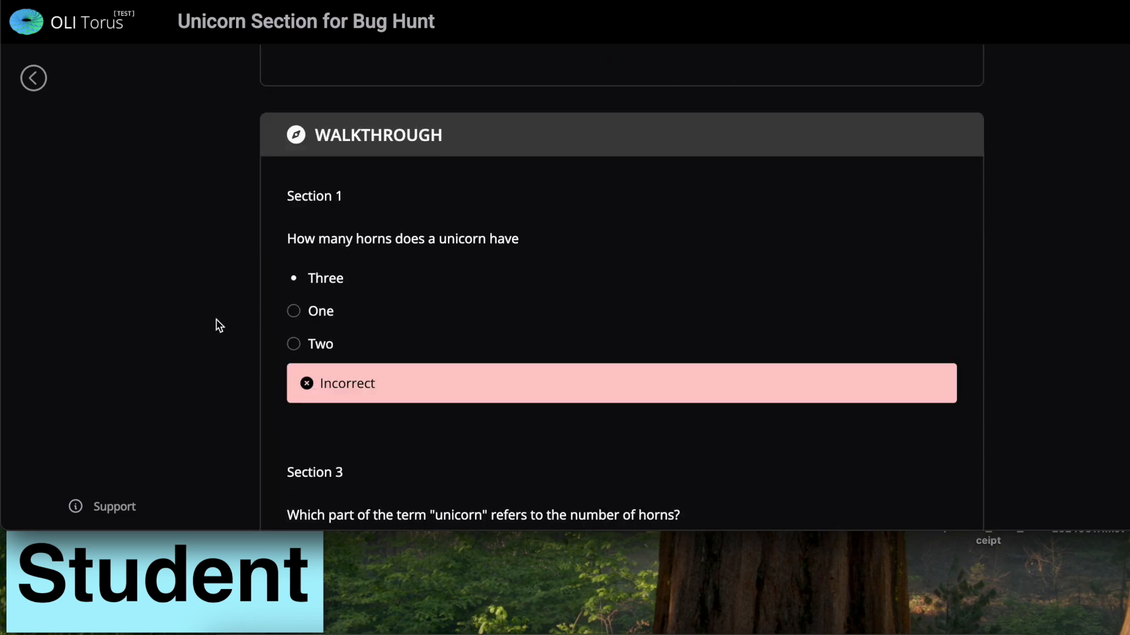
# - Answer the Section 3 question about the part of "unicorn" referring to the number of horns with "uni" and check the content beneath it
pyautogui.scroll(-2, 181, 353)
pyautogui.moveTo(288, 386); pyautogui.dragTo(690, 402)
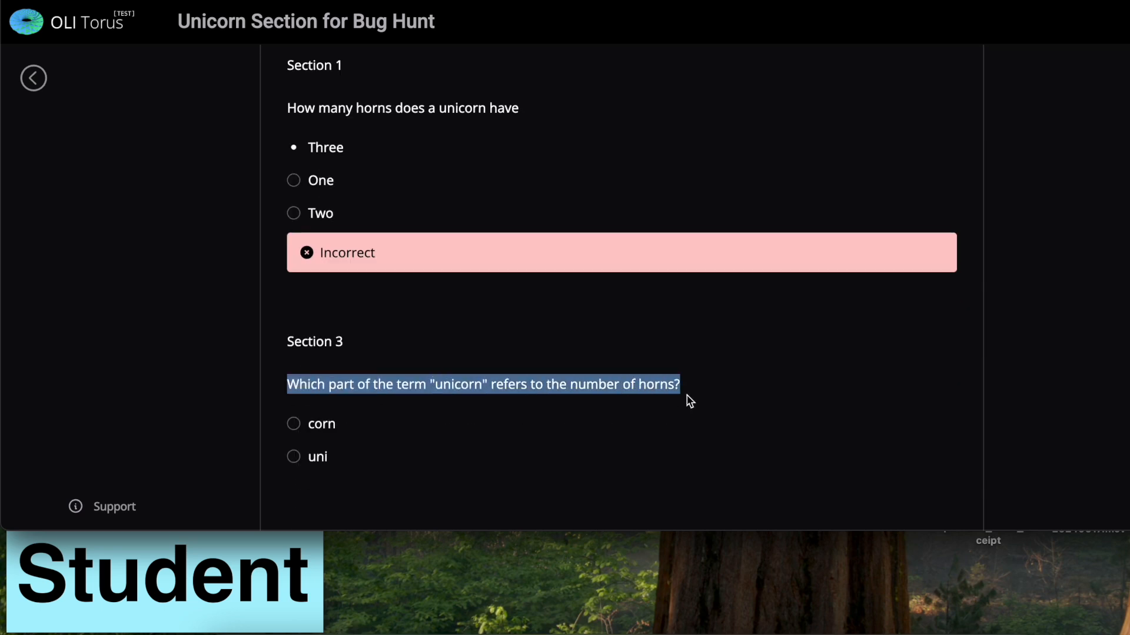
pyautogui.click(378, 380)
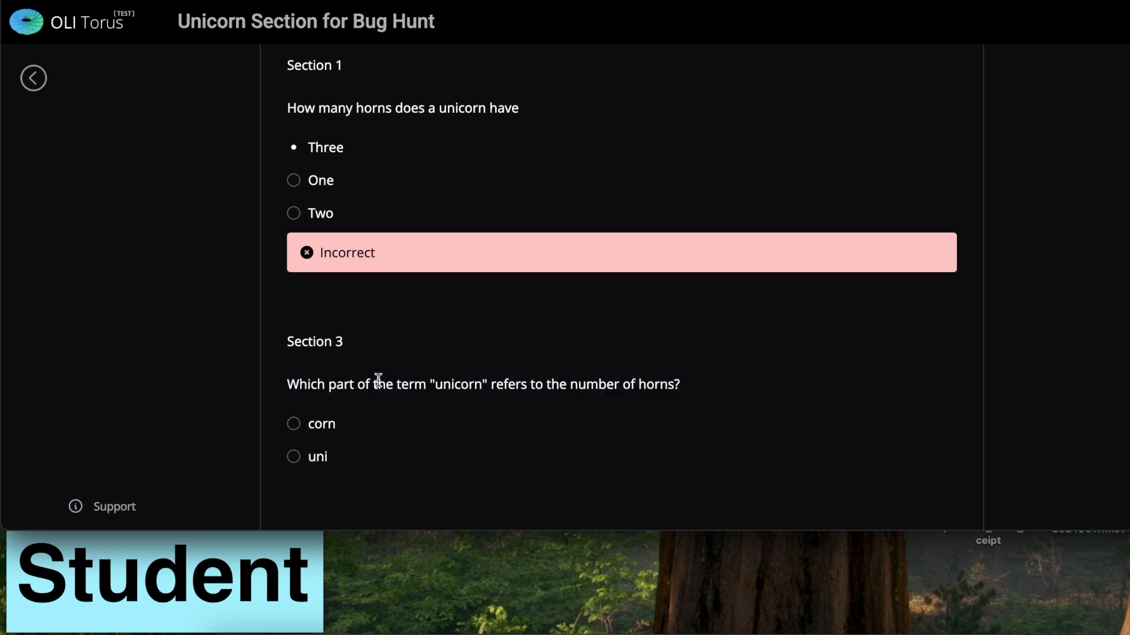
pyautogui.scroll(-1, 379, 381)
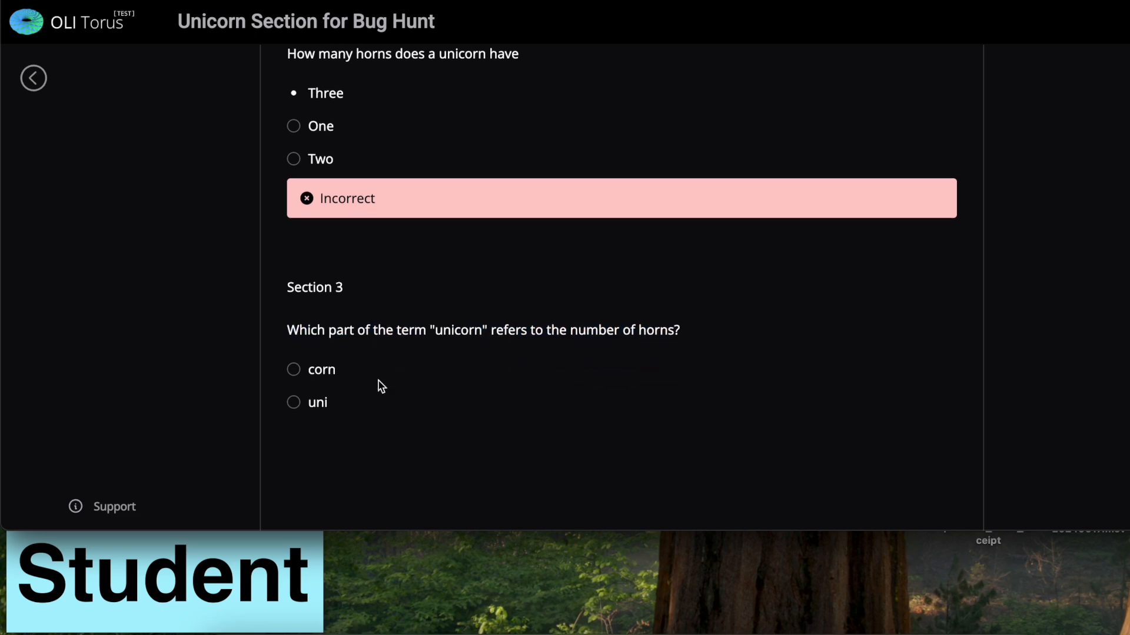
pyautogui.click(296, 402)
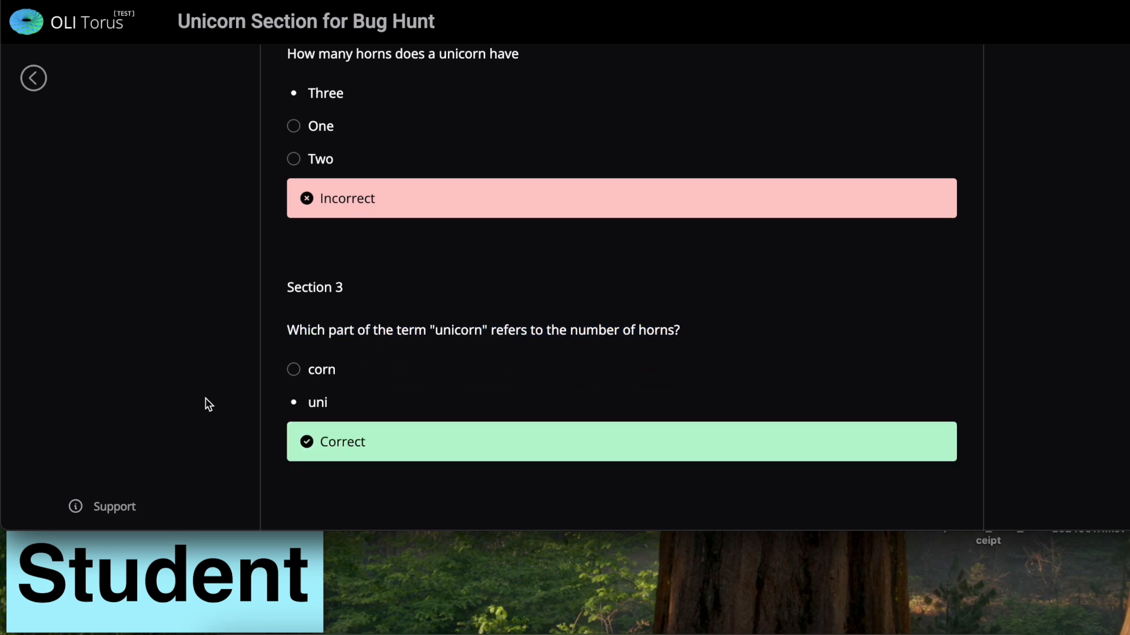
pyautogui.scroll(-3, 209, 404)
pyautogui.scroll(1, 209, 405)
pyautogui.scroll(-1, 209, 404)
pyautogui.scroll(1, 209, 405)
pyautogui.scroll(-2, 209, 404)
pyautogui.scroll(2, 209, 404)
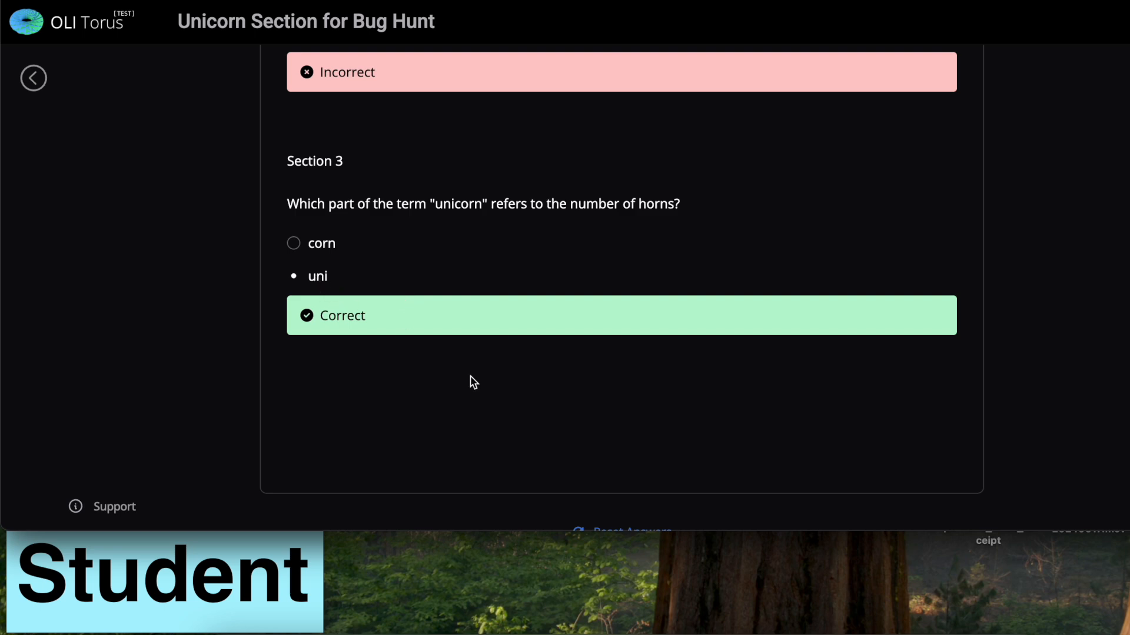
# - Reset the page's answers and answer the Section 1 horns question with "Two"
pyautogui.scroll(-3, 473, 382)
pyautogui.click(634, 432)
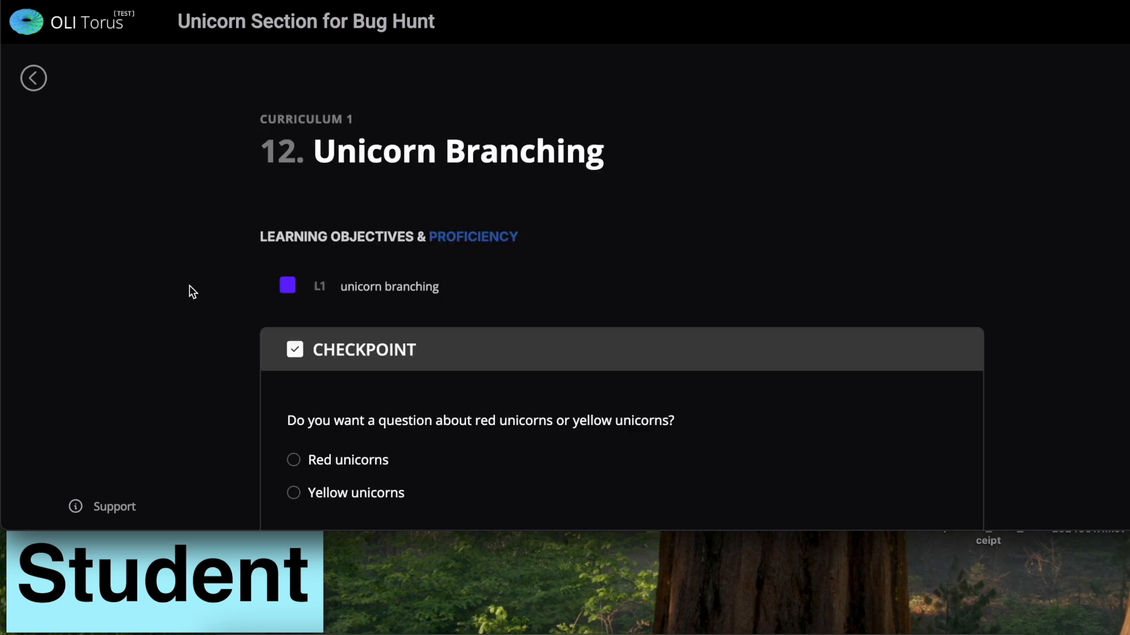
pyautogui.scroll(-10, 193, 291)
pyautogui.scroll(3, 193, 291)
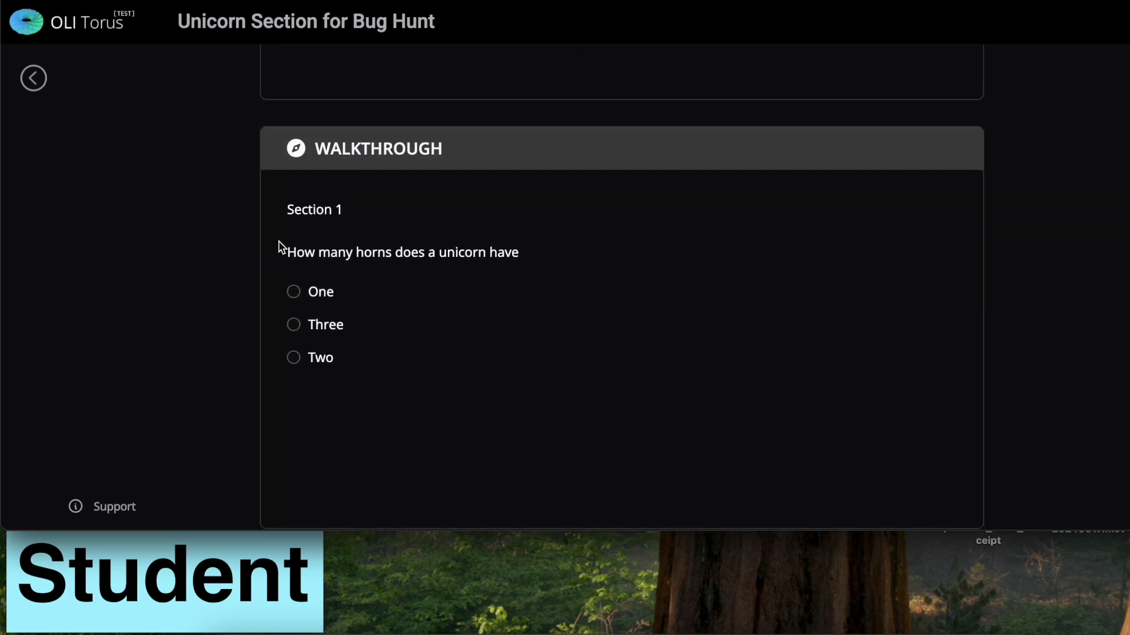
pyautogui.click(293, 358)
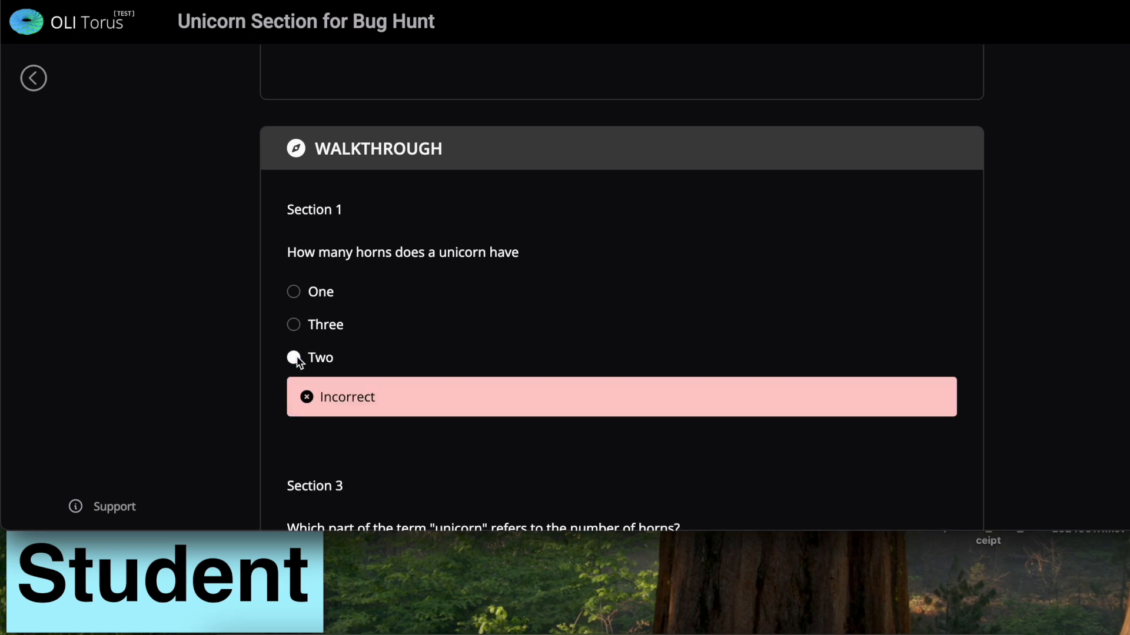
# - Answer the Section 3 question with "corn" and the Section 4 question on the Latin meaning of "uni" with "Many"
pyautogui.scroll(-4, 198, 381)
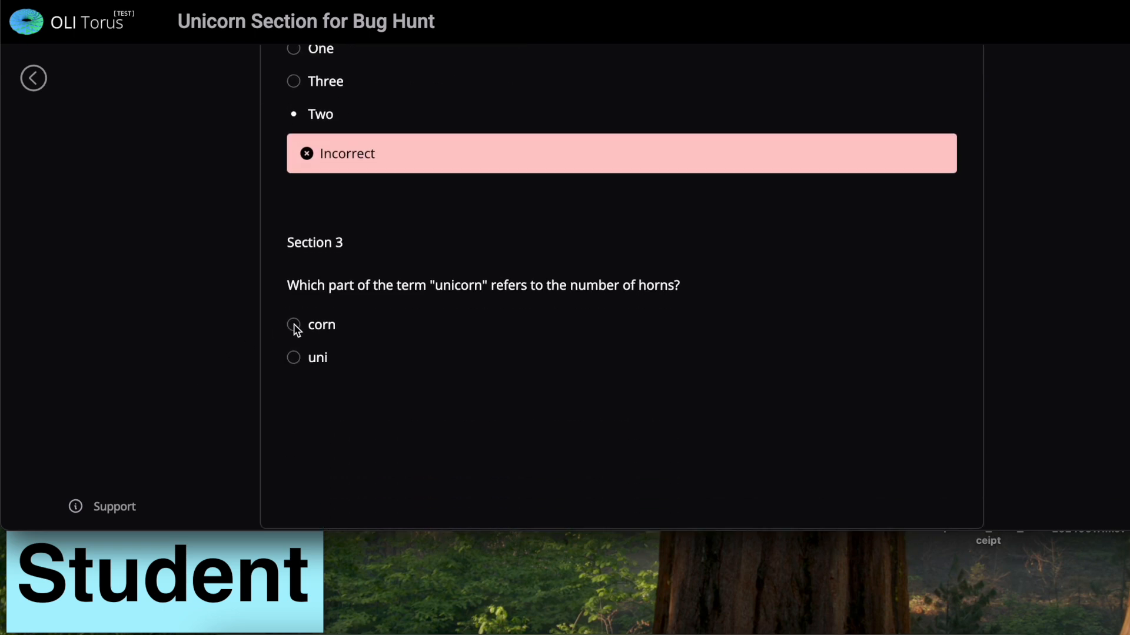
pyautogui.click(293, 325)
pyautogui.scroll(-3, 220, 351)
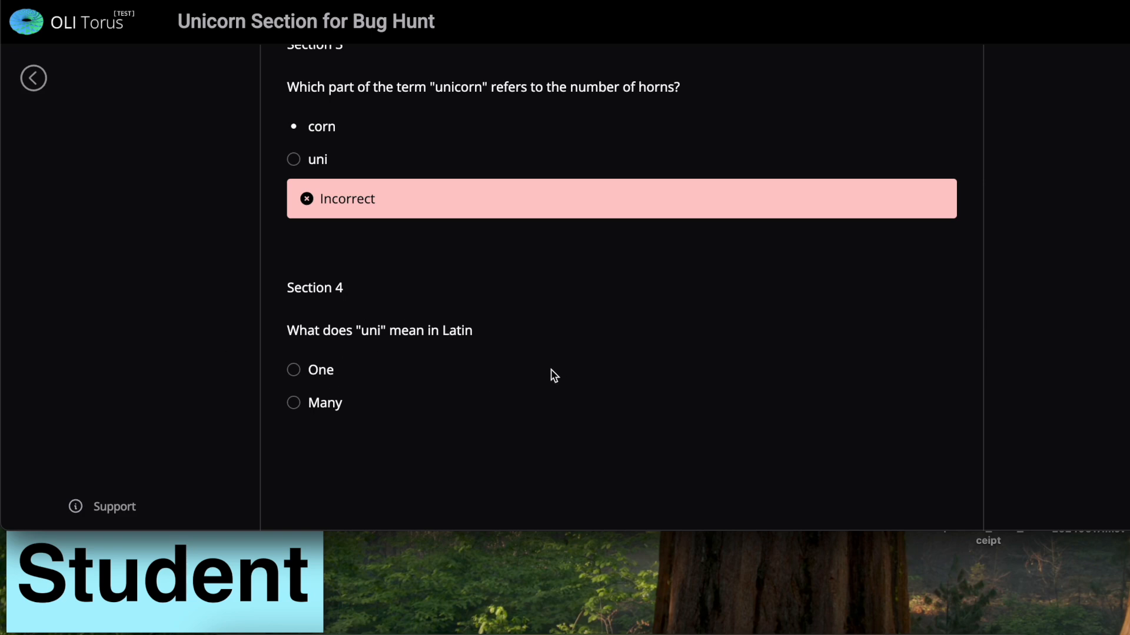
pyautogui.scroll(-2, 553, 376)
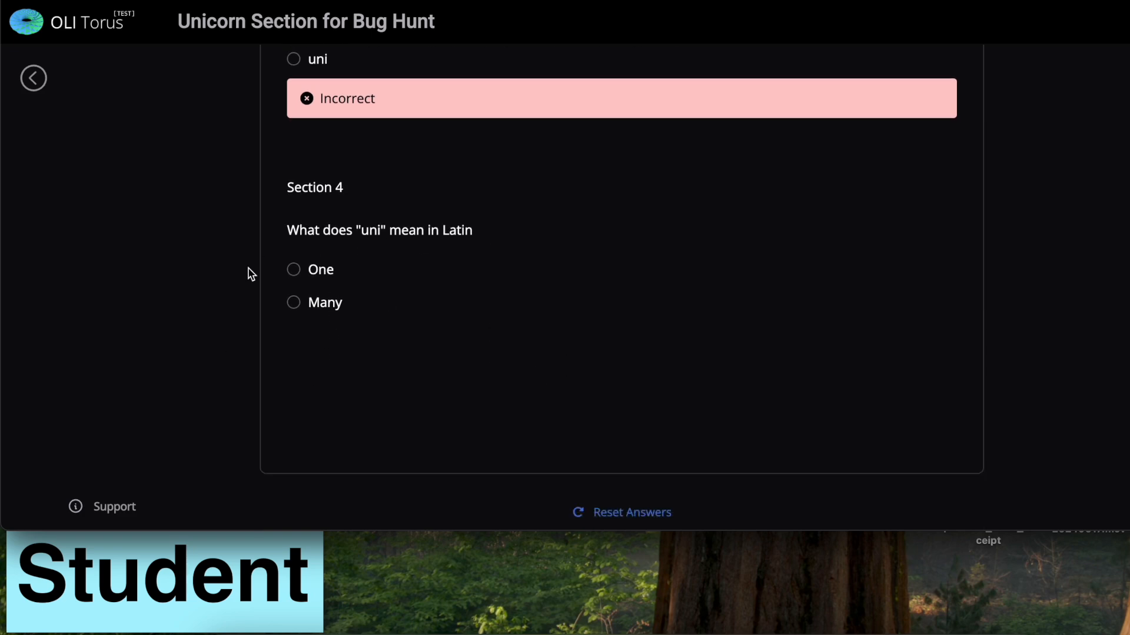
pyautogui.click(293, 302)
# - Reset the page's answers again and answer the Section 1 horns question with "Three"
pyautogui.scroll(-2, 396, 389)
pyautogui.click(614, 411)
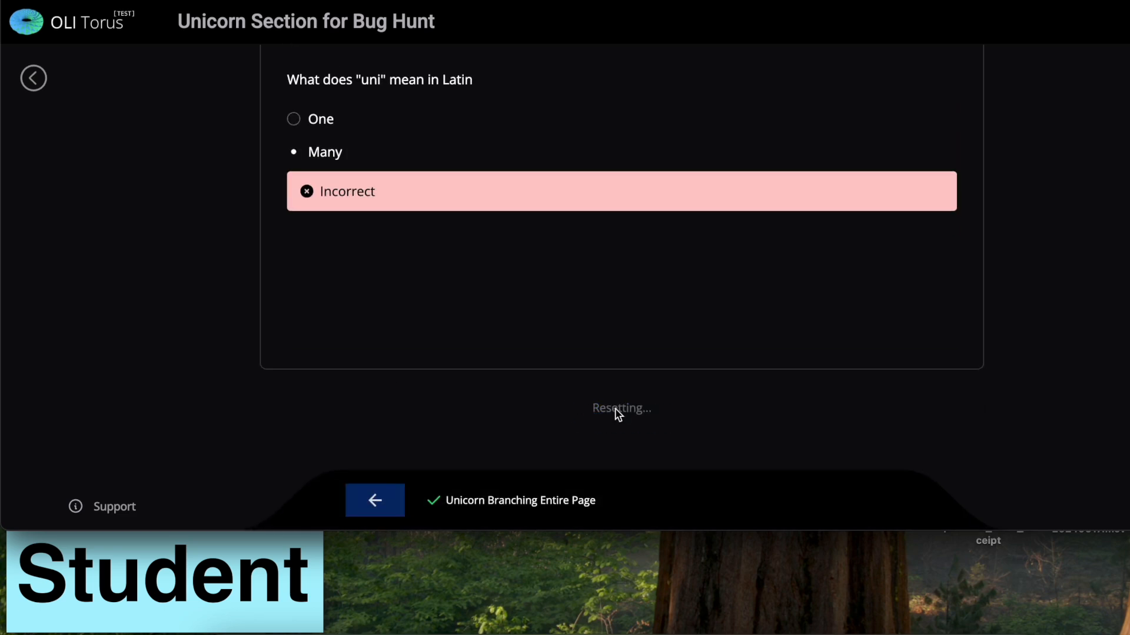
pyautogui.scroll(-3, 358, 324)
pyautogui.scroll(-10, 360, 325)
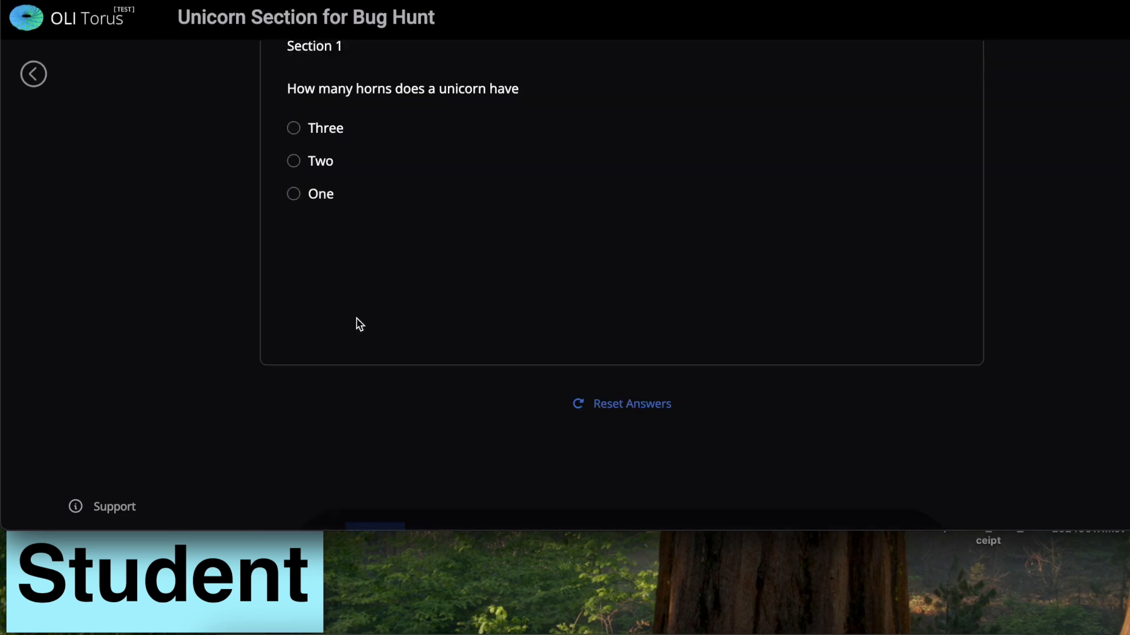
pyautogui.click(293, 161)
# - Answer the Section 3 question with "corn" and the Section 4 question with "One", and review the answered walkthrough sections
pyautogui.scroll(-3, 329, 271)
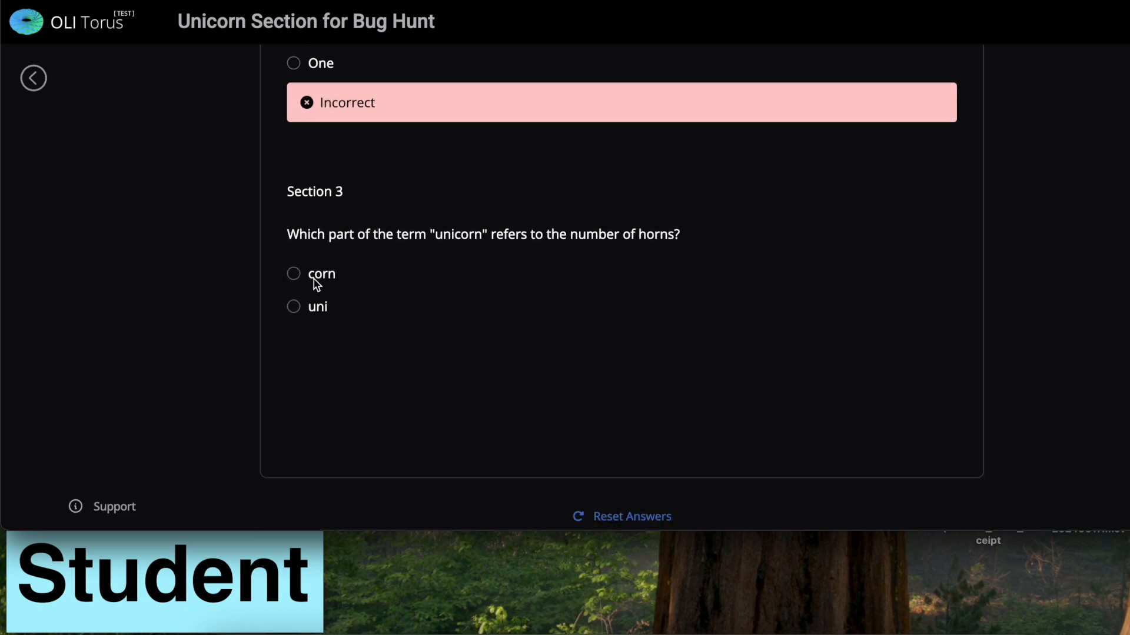
pyautogui.click(294, 274)
pyautogui.scroll(-5, 417, 408)
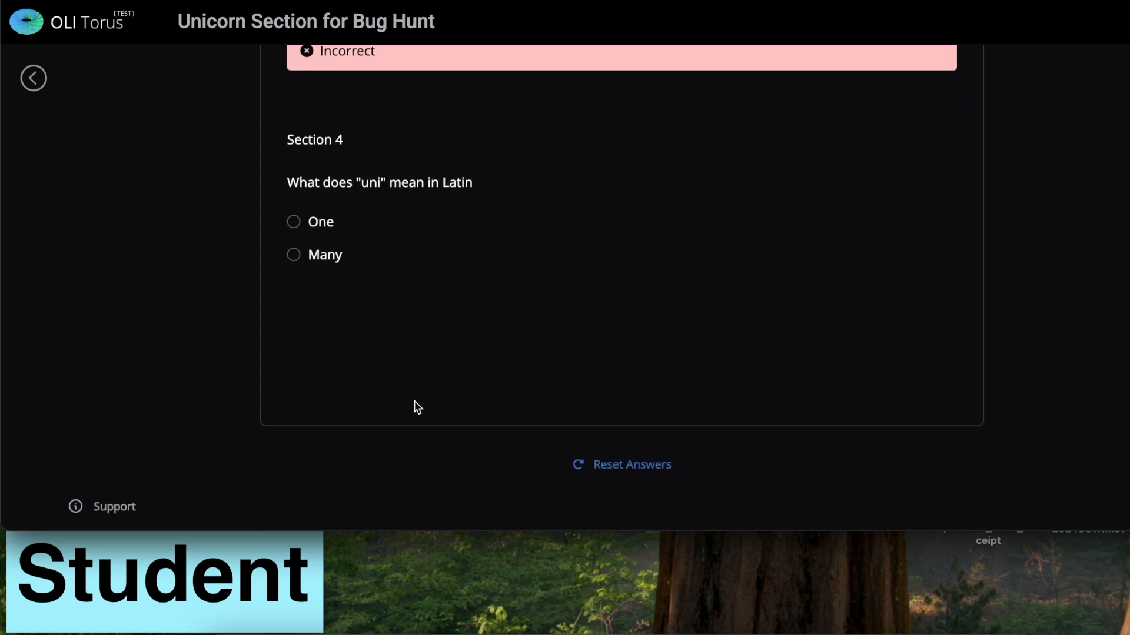
pyautogui.click(294, 222)
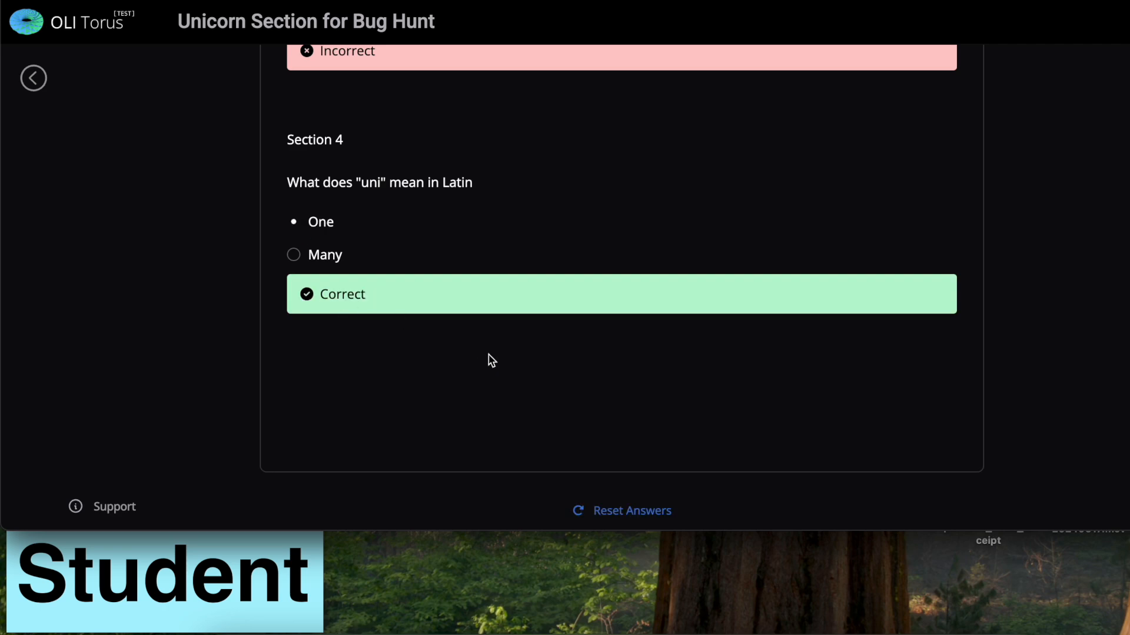
pyautogui.scroll(1, 492, 361)
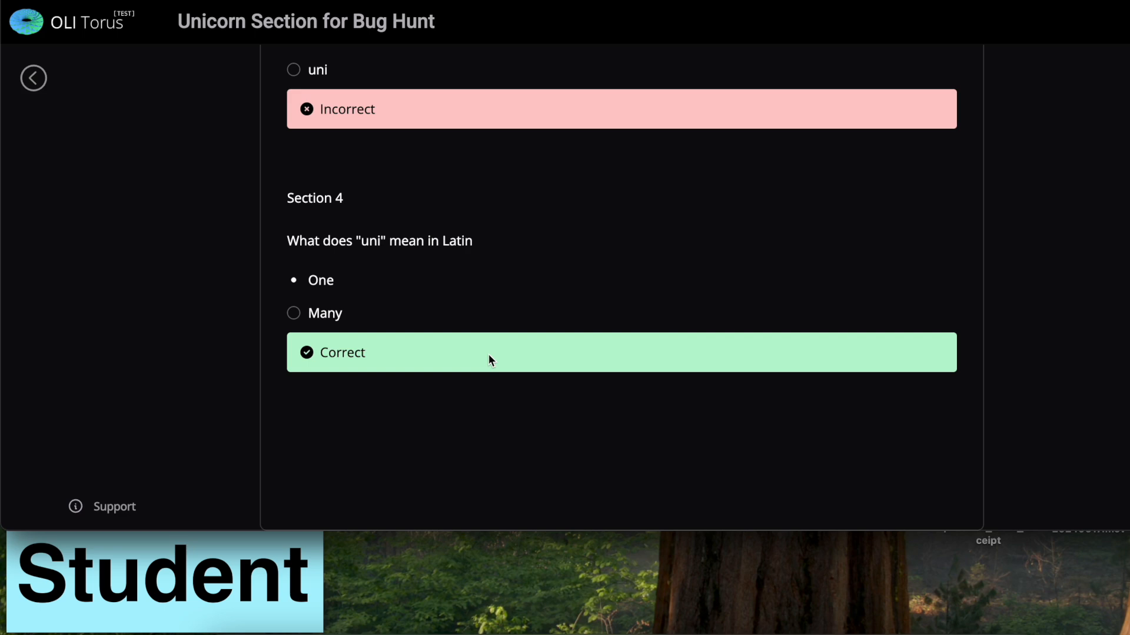
pyautogui.scroll(-2, 491, 360)
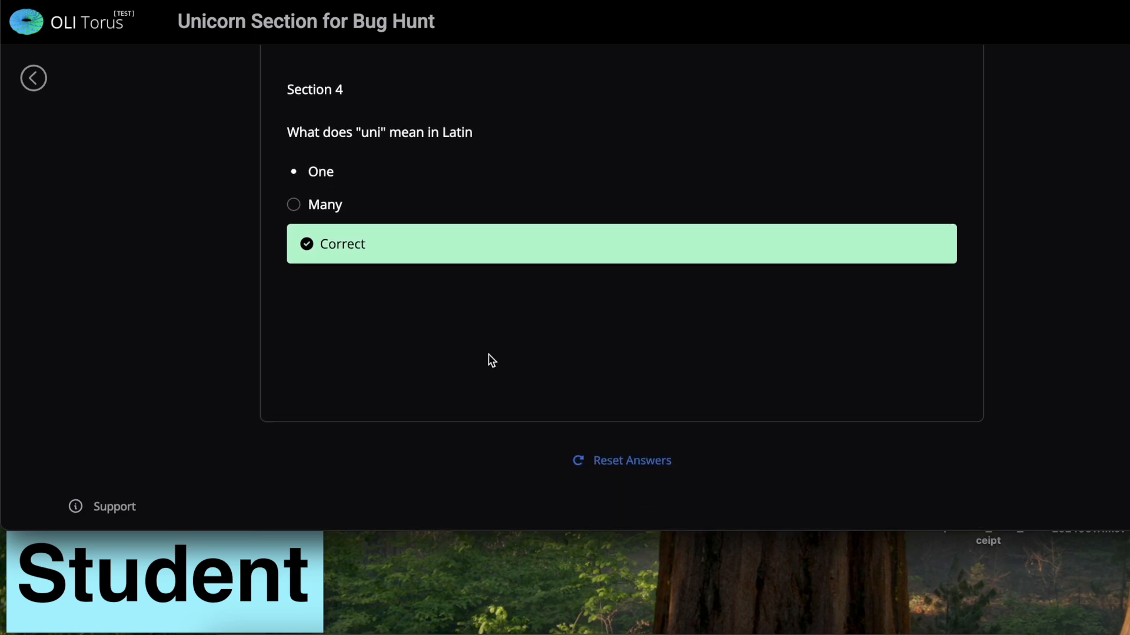
pyautogui.scroll(2, 491, 360)
pyautogui.scroll(-3, 492, 360)
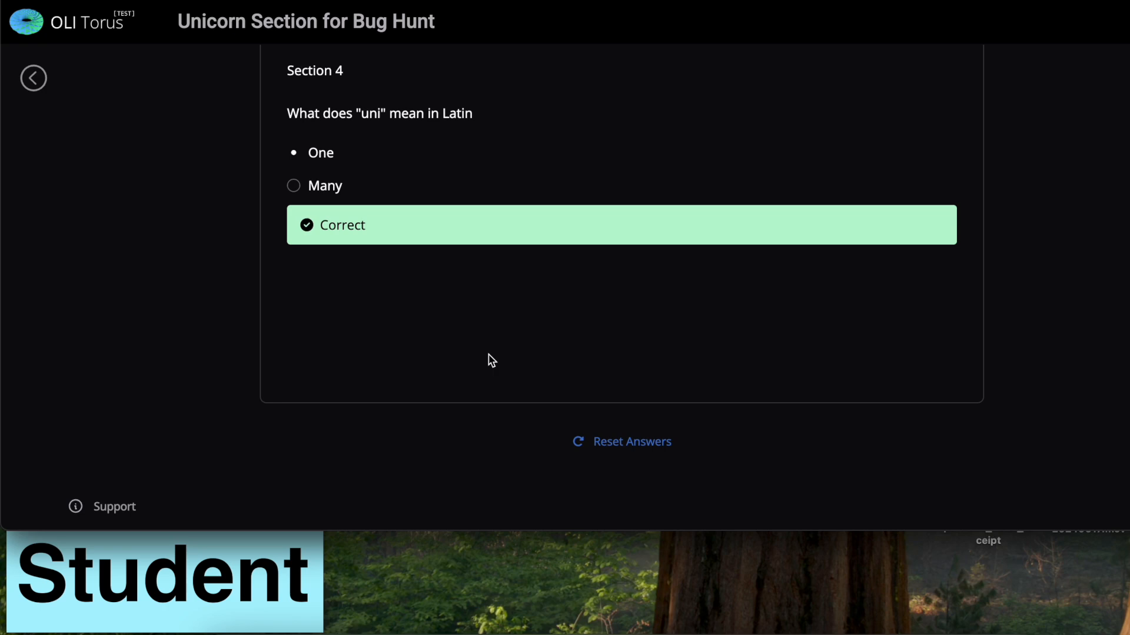
pyautogui.scroll(5, 492, 360)
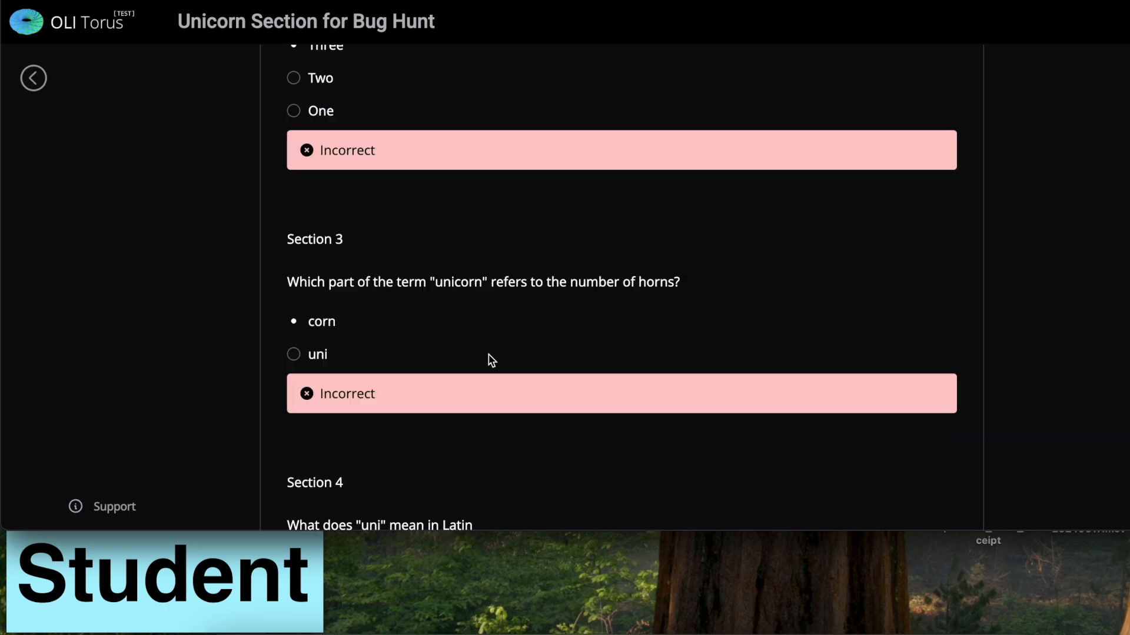